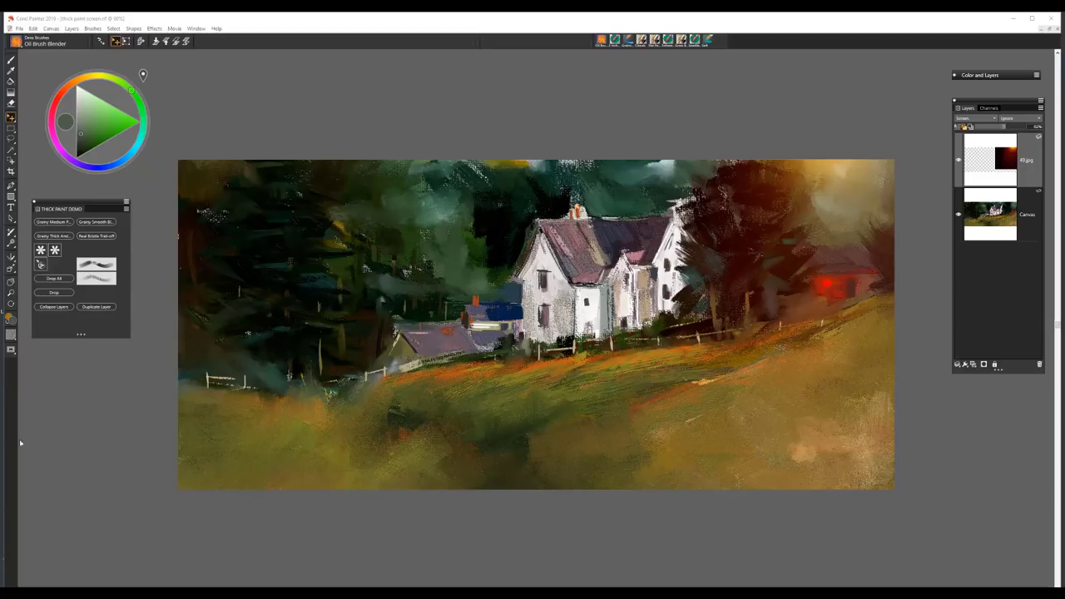
Select the Grainy Medium Palette brush variant from the Thick Paint Demo palette.
left_click(96, 222)
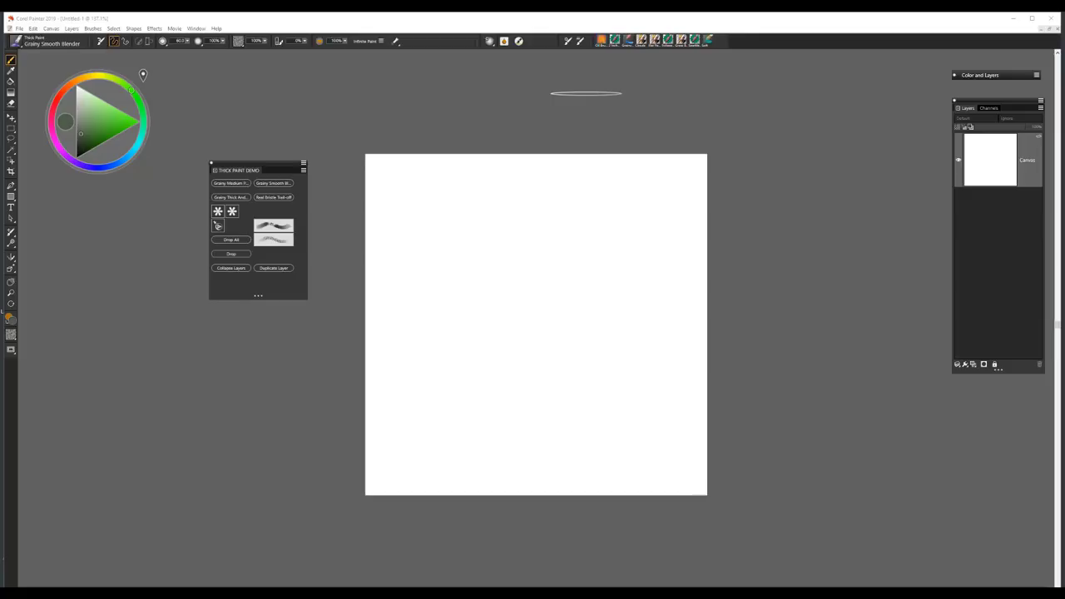
left_click(235, 184)
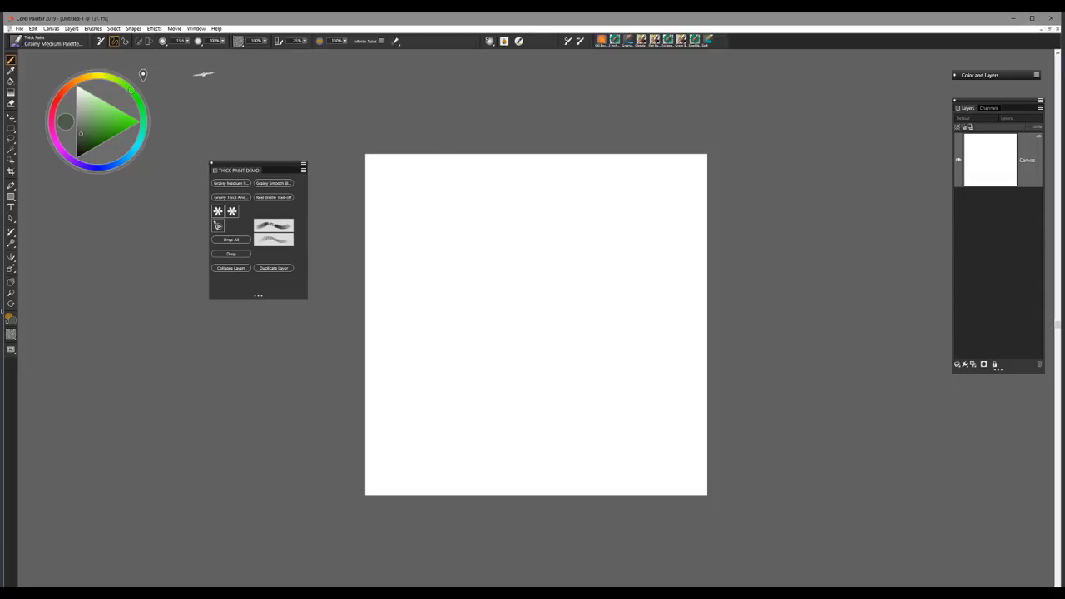
Choose a muted gray-blue and fill the blank canvas with the current color at 100% opacity.
left_click(117, 164)
left_click(87, 125)
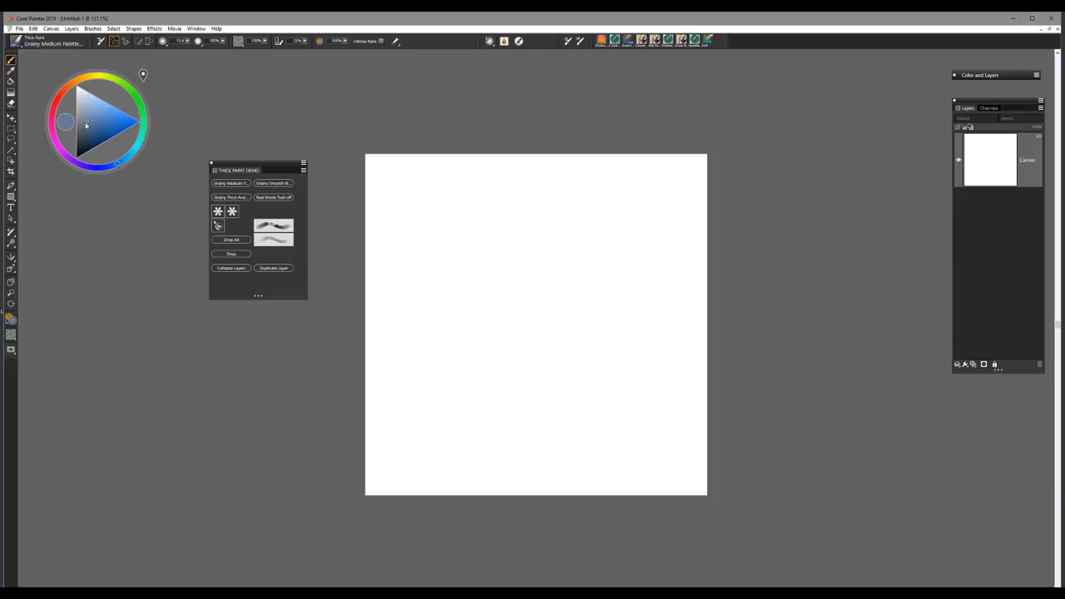
left_click_drag(85, 125, 120, 129)
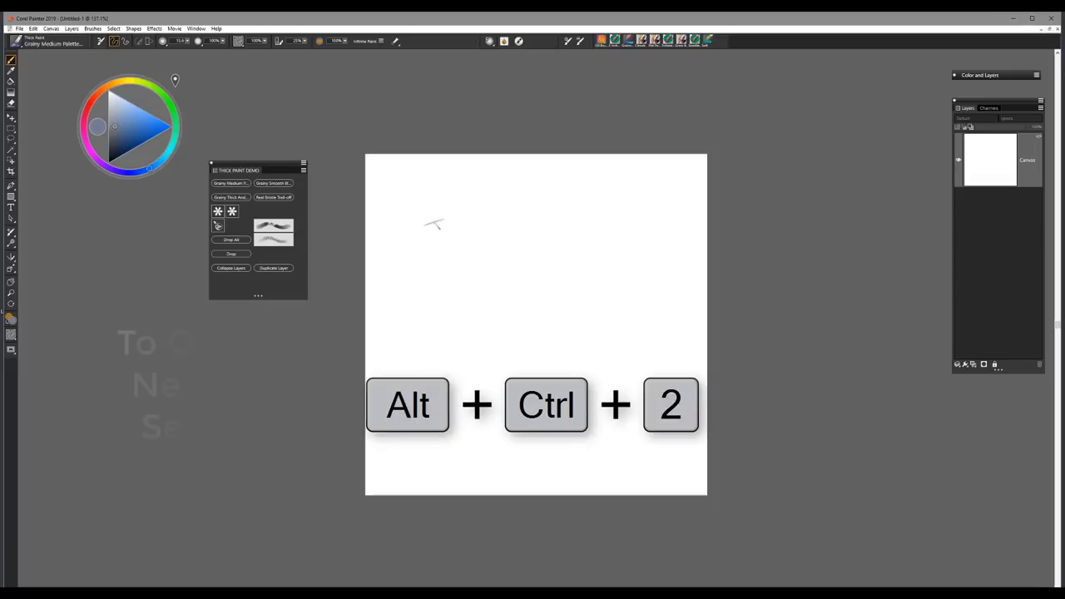
key("ctrl+f")
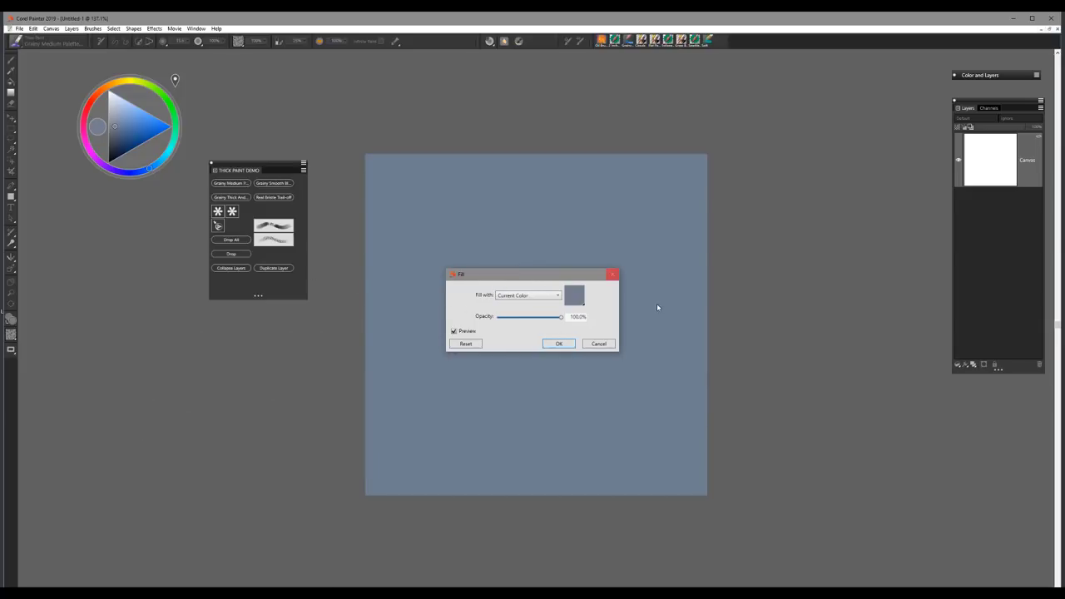
left_click(560, 344)
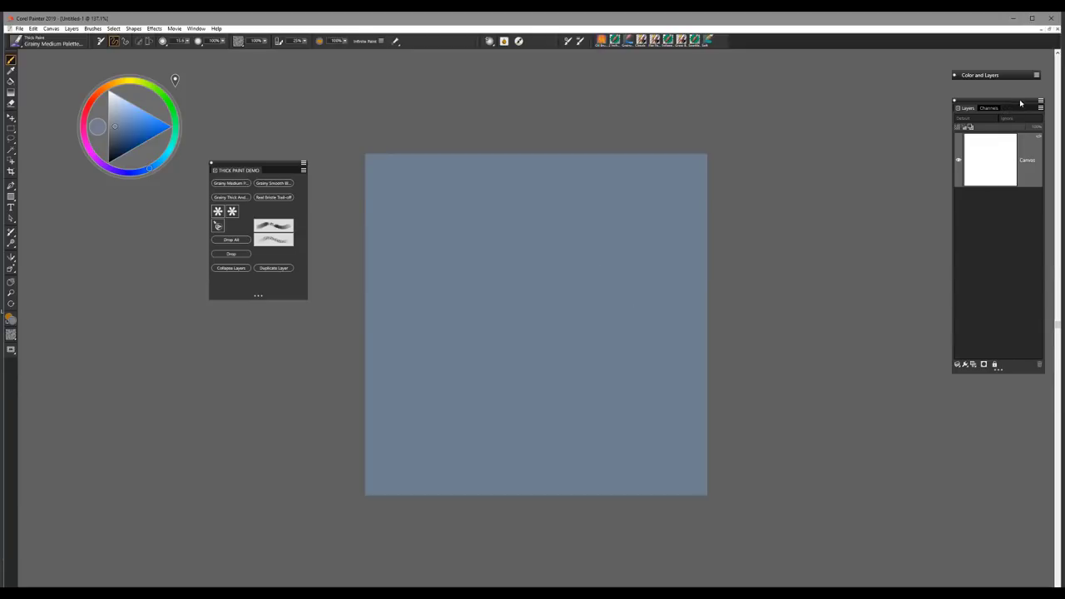
Move the Layers panel closer to the canvas and toggle the Canvas layer's visibility off and back on.
left_click_drag(1016, 104, 834, 184)
left_click(808, 204)
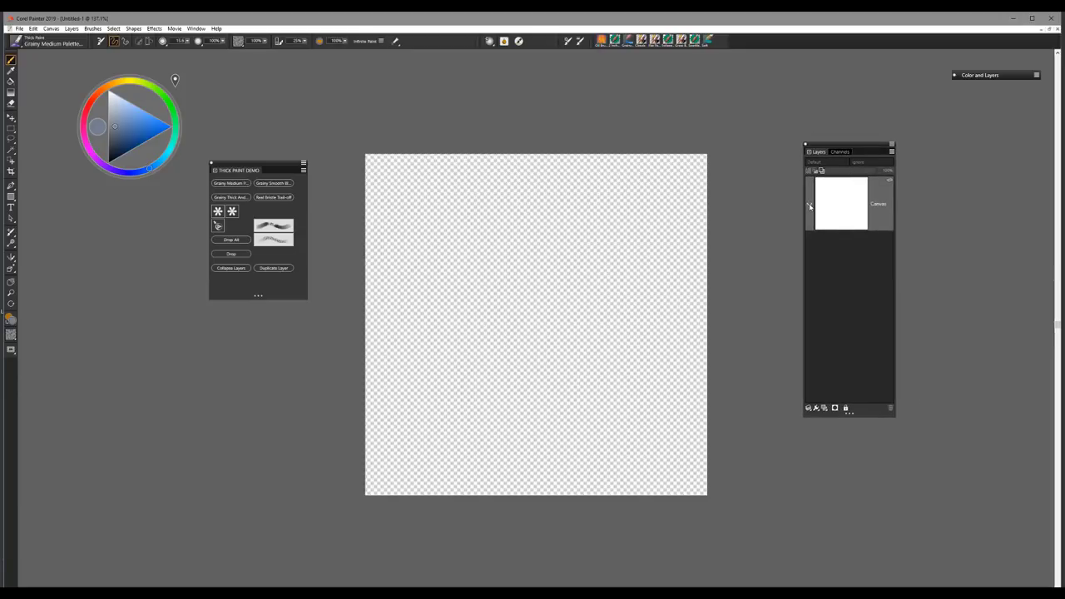
left_click(808, 205)
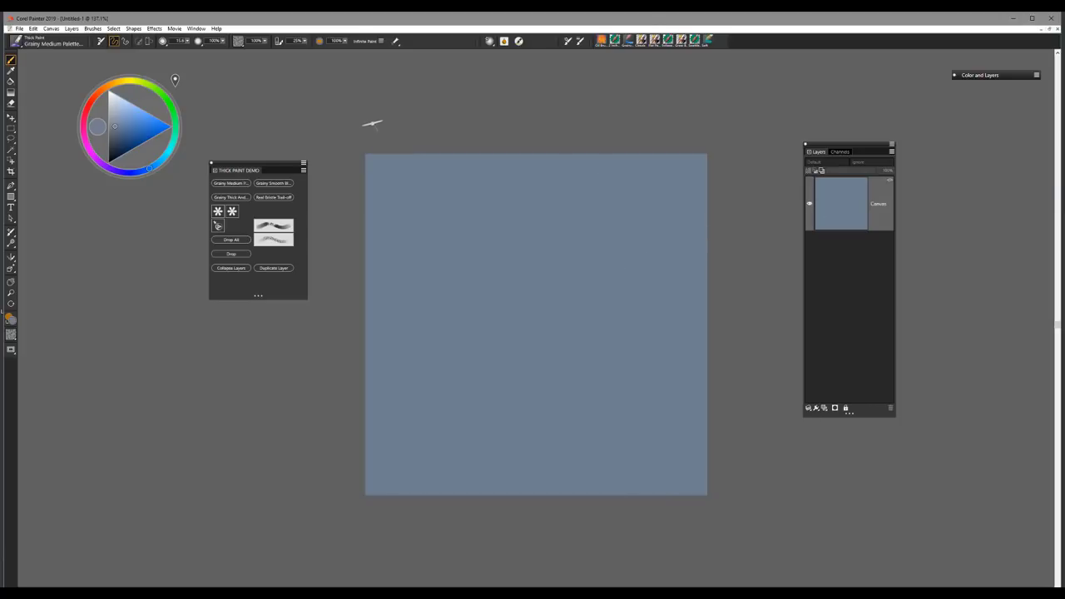
Reselect the Grainy Medium Palette brush and set the surface lighting's Thick Paint shadow strength to 2%.
left_click(236, 187)
left_click(53, 29)
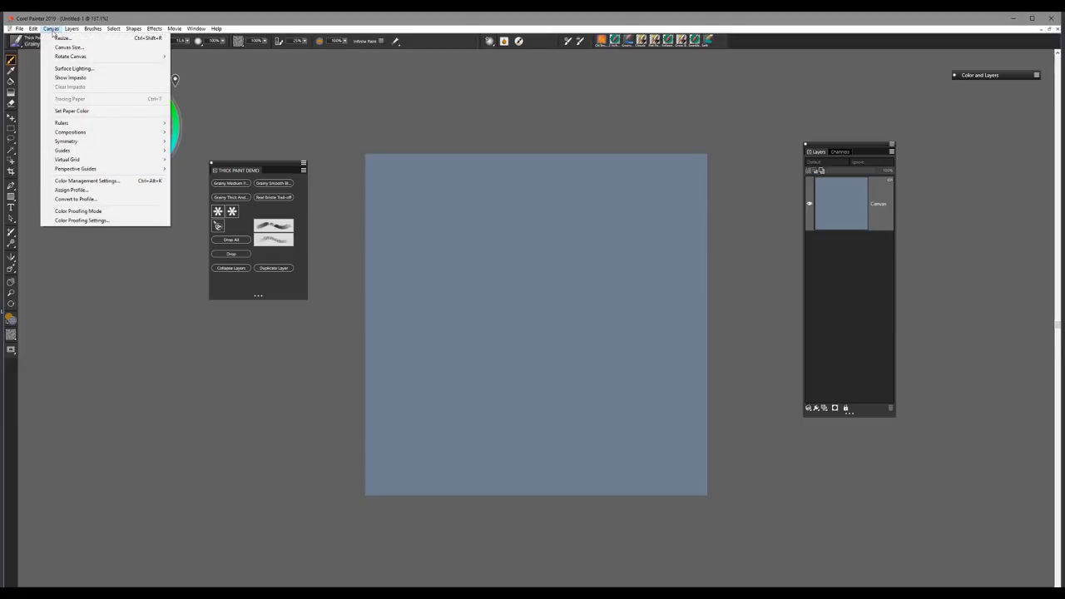
left_click(73, 69)
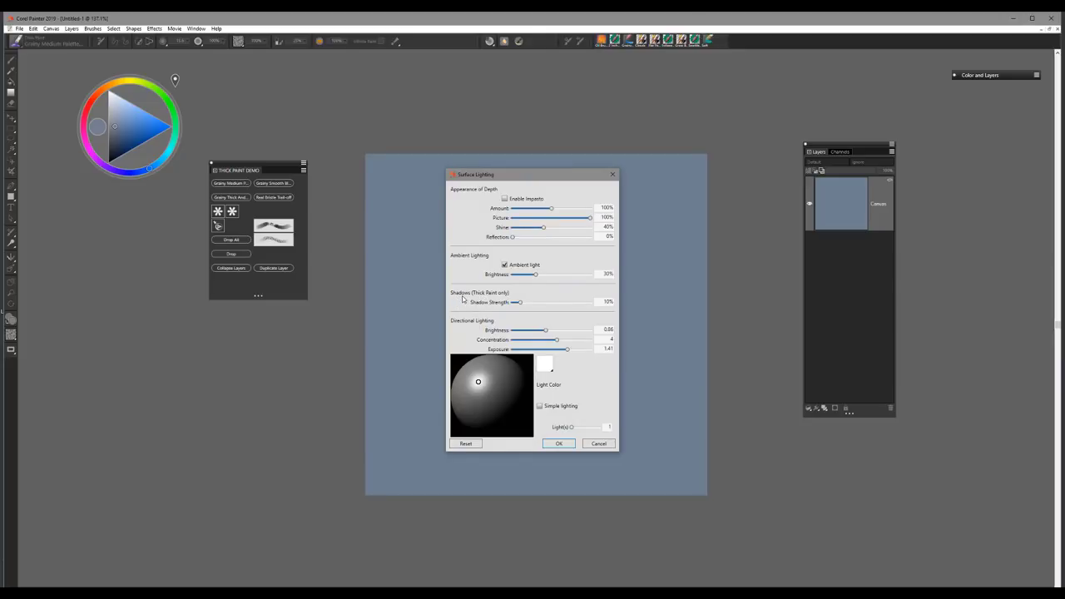
double_click(614, 302)
type("2")
key("Return")
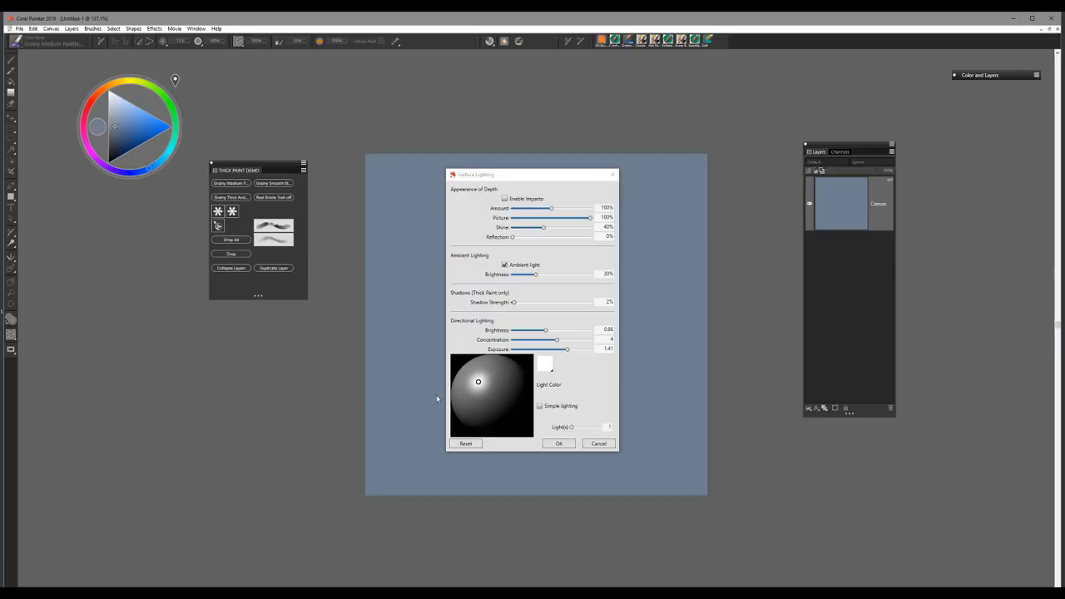
left_click(560, 444)
left_click(560, 445)
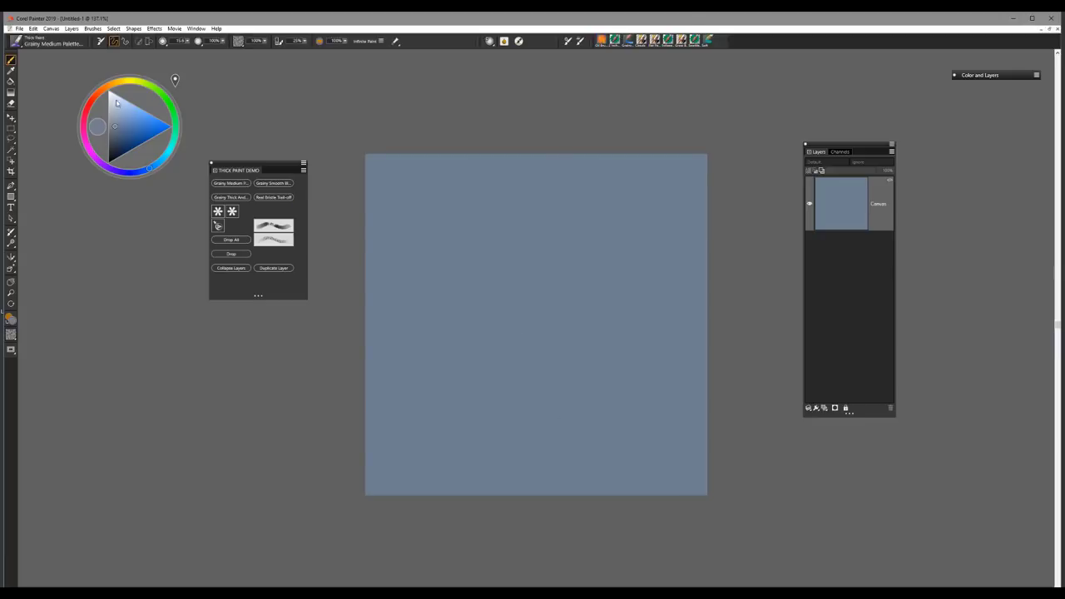
Paint thick orange diagonal strokes in the upper half of the canvas and work light blue strokes over them.
left_click(97, 94)
left_click(150, 127)
mouse_move(532, 215)
left_mouse_down()
mouse_move(438, 292)
mouse_move(440, 330)
mouse_move(510, 240)
mouse_move(446, 323)
mouse_move(529, 243)
mouse_move(455, 318)
mouse_move(659, 194)
mouse_move(529, 258)
mouse_move(432, 264)
mouse_move(437, 271)
mouse_move(571, 227)
mouse_move(487, 276)
mouse_move(483, 317)
left_mouse_up()
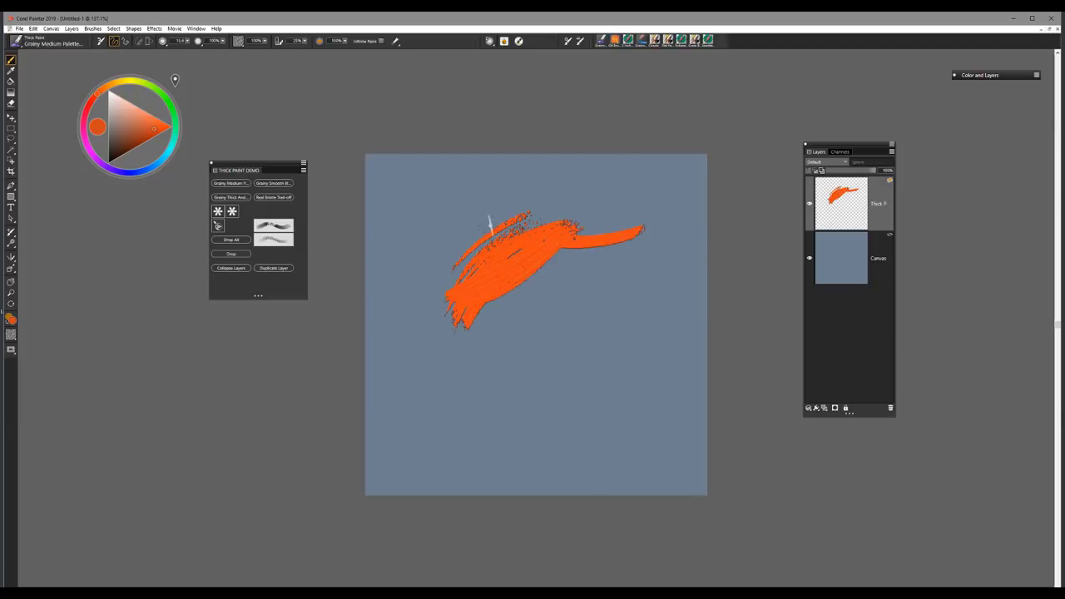
mouse_move(492, 222)
left_mouse_down()
mouse_move(616, 167)
mouse_move(516, 268)
left_mouse_up()
left_click(417, 246, "alt")
mouse_move(468, 273)
left_mouse_down()
mouse_move(567, 225)
mouse_move(576, 198)
mouse_move(419, 287)
mouse_move(639, 235)
left_mouse_up()
left_click_drag(549, 256, 435, 314)
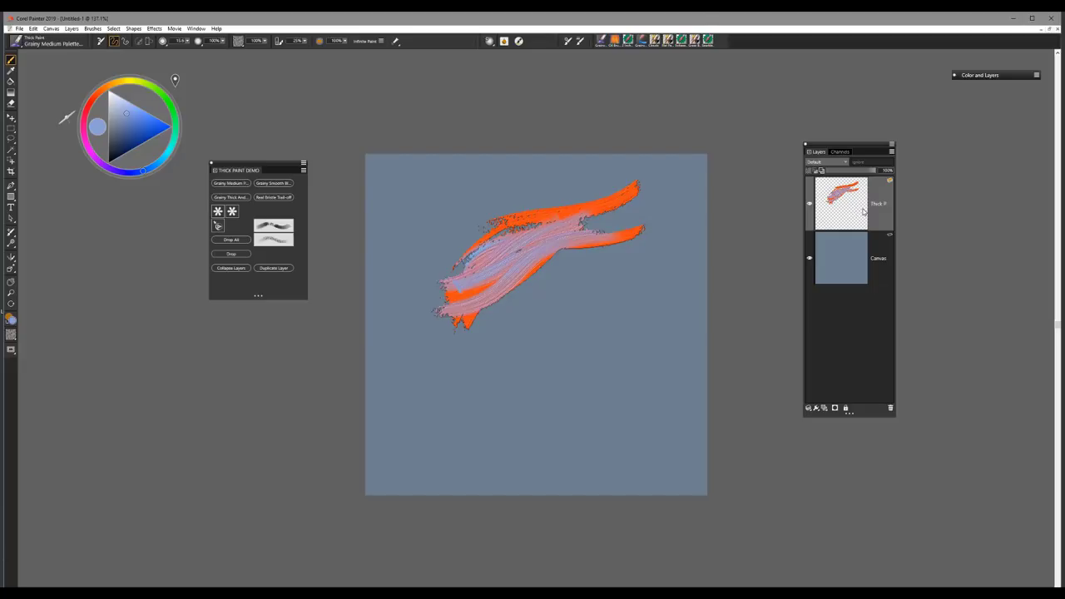
Clear all the paint from the Thick Paint layer.
key("ctrl+a")
key("Delete")
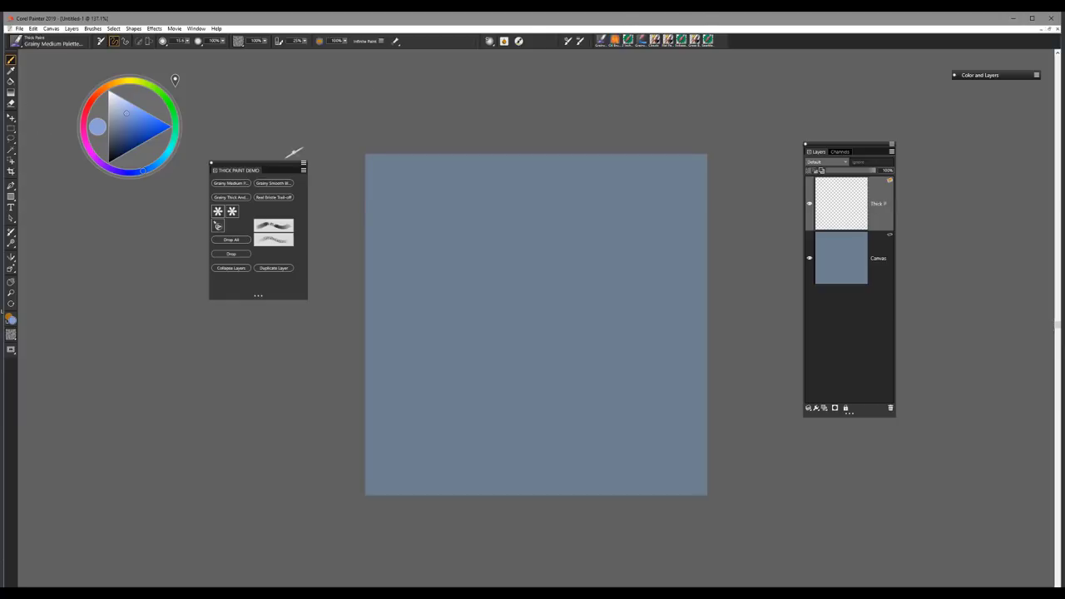
Move the Thick Paint Demo palette away from the canvas and choose the first paper texture in the Canvas group.
left_click_drag(282, 166, 179, 224)
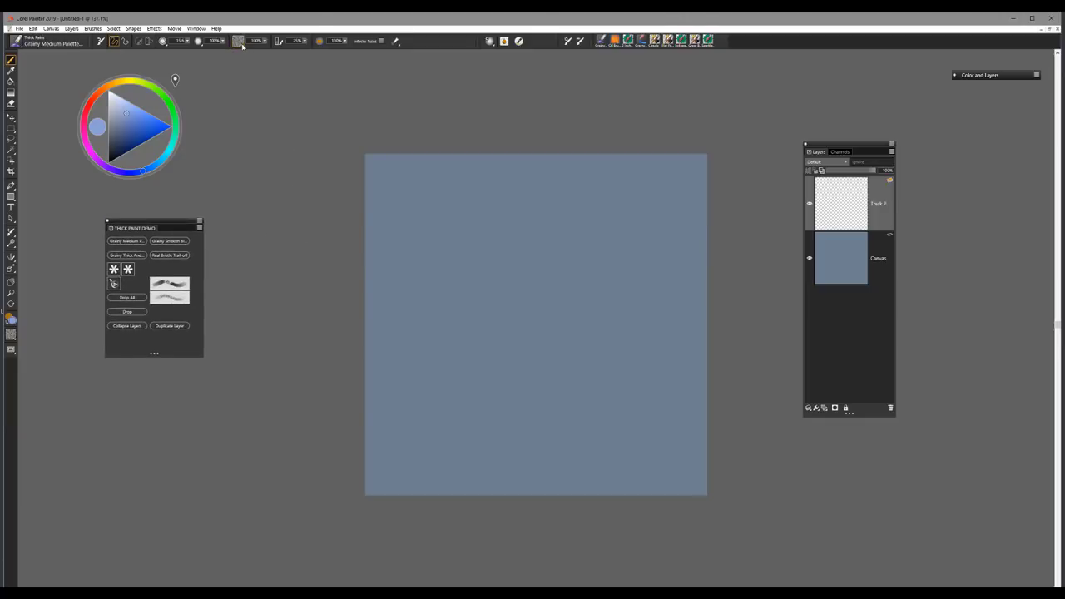
left_click(238, 42)
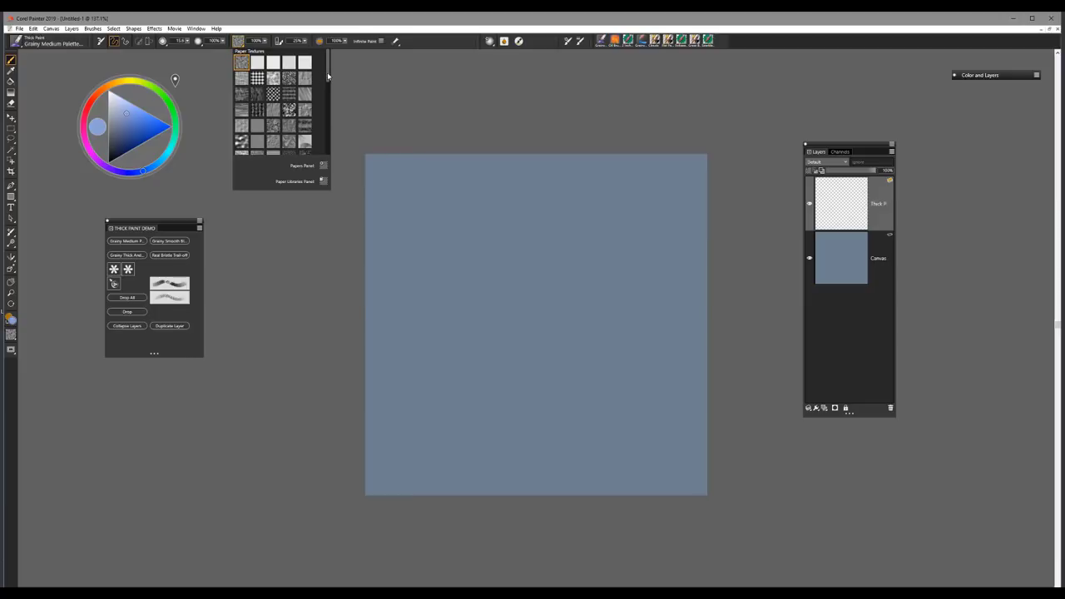
left_click_drag(328, 76, 329, 154)
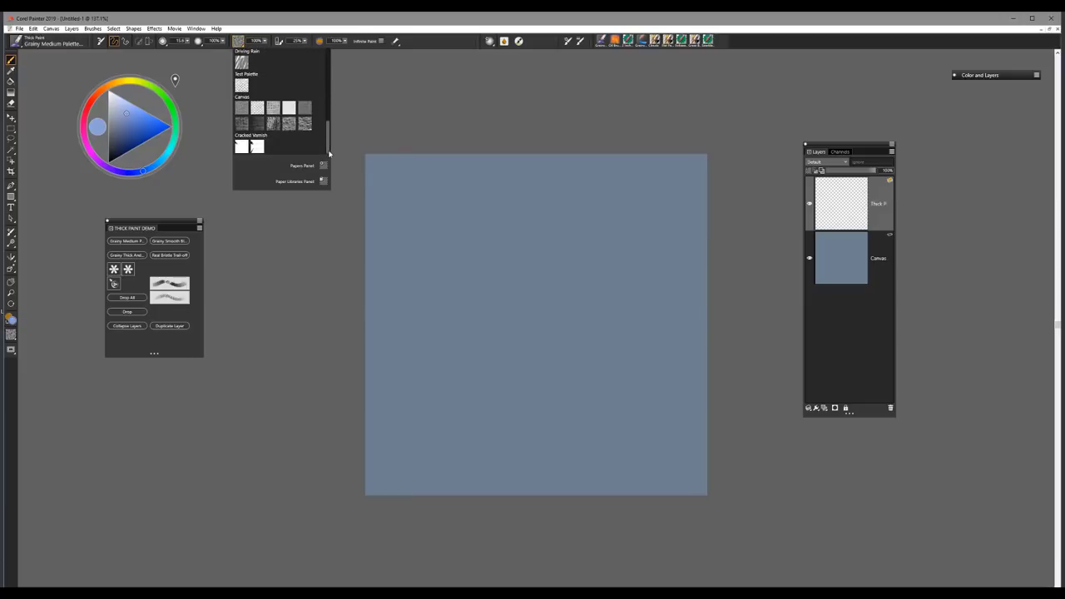
left_click(243, 109)
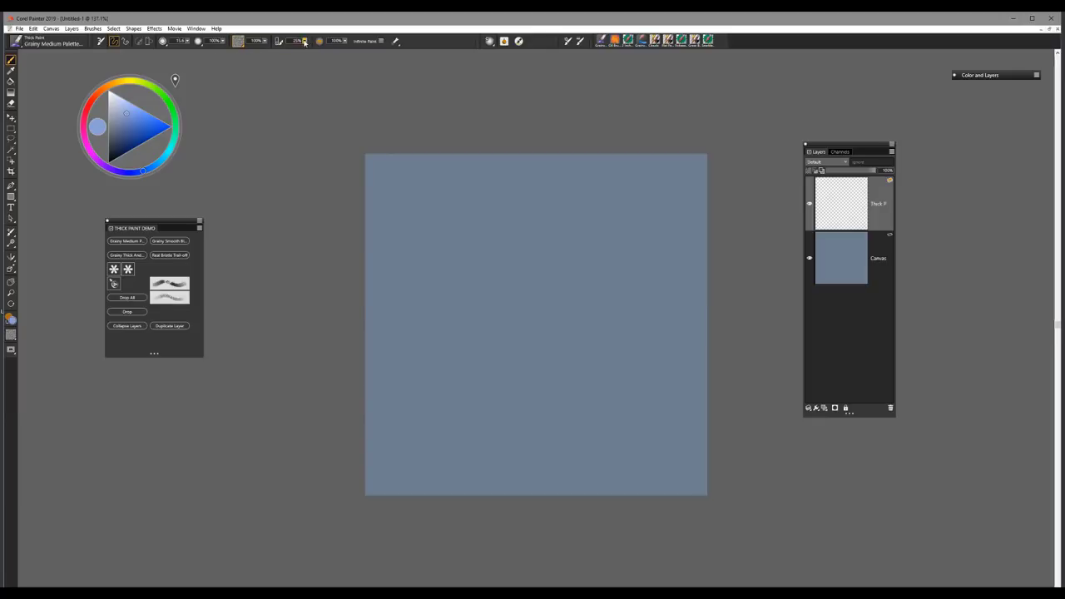
Open the Thick Paint media settings beside the color wheel and set the brush type to Paint.
left_click(505, 42)
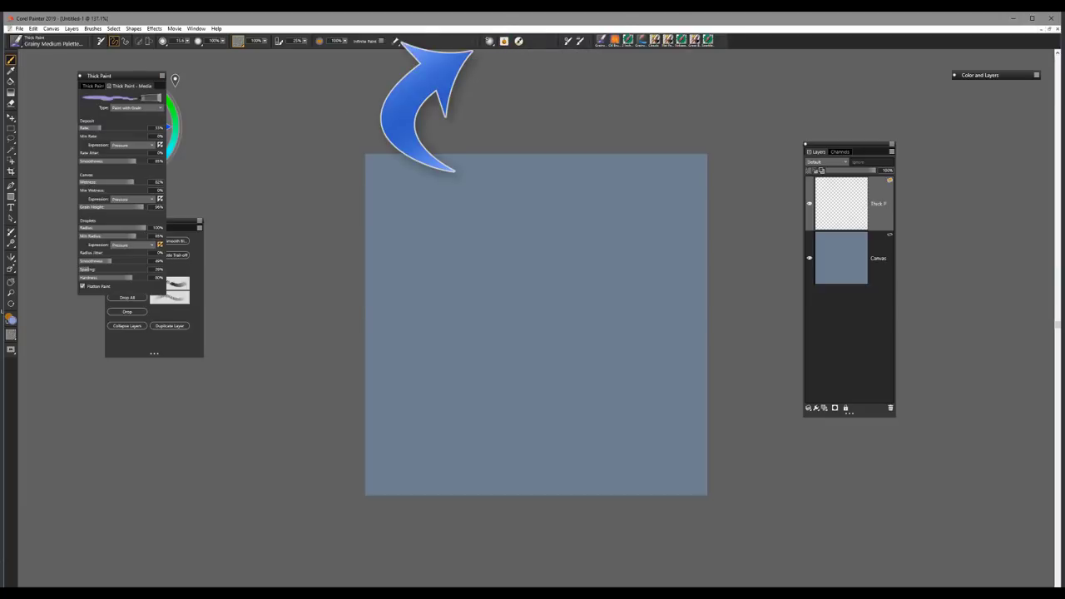
left_click_drag(129, 77, 281, 100)
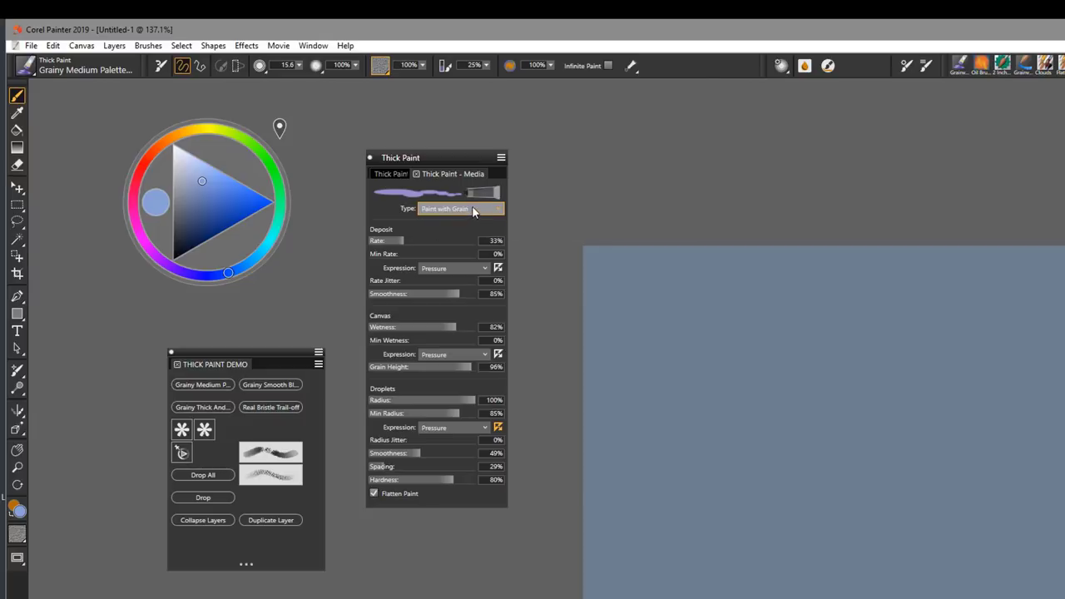
left_click(466, 212)
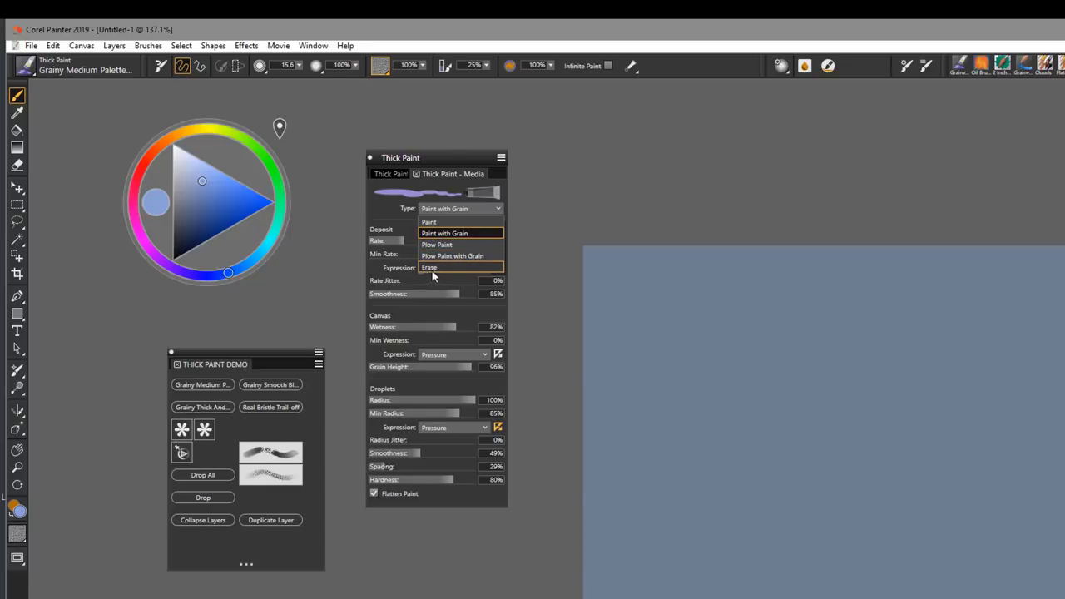
left_click(432, 225)
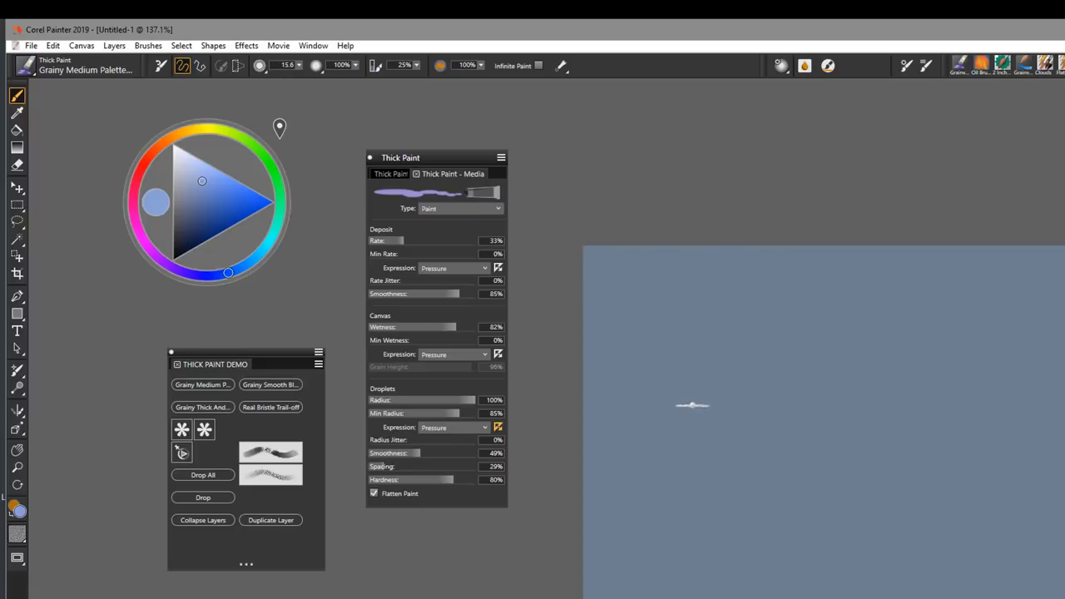
Paint light blue diagonal strokes in the canvas's upper-left area and blend saturated orange strokes over them.
mouse_move(777, 311)
left_mouse_down()
mouse_move(791, 318)
mouse_move(713, 369)
left_mouse_up()
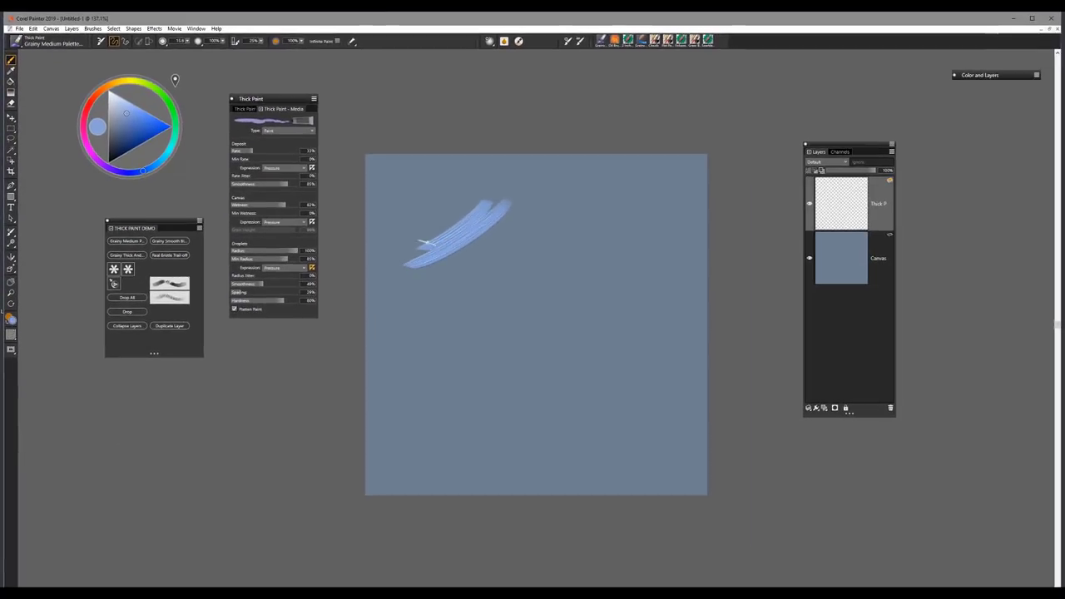
mouse_move(449, 231)
left_mouse_down()
mouse_move(391, 242)
mouse_move(491, 202)
mouse_move(408, 252)
mouse_move(462, 235)
left_mouse_up()
left_click(144, 129)
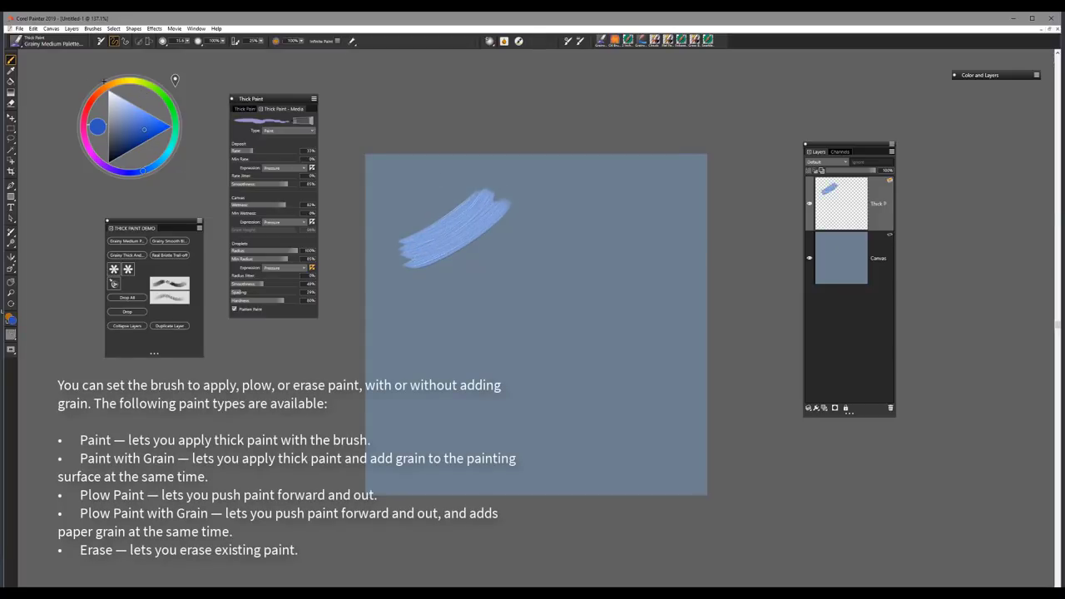
left_click(97, 98)
mouse_move(487, 189)
left_mouse_down()
mouse_move(446, 223)
mouse_move(399, 241)
mouse_move(469, 215)
mouse_move(491, 190)
mouse_move(409, 245)
mouse_move(445, 235)
mouse_move(512, 190)
mouse_move(420, 254)
mouse_move(503, 214)
mouse_move(490, 187)
mouse_move(395, 229)
mouse_move(483, 169)
mouse_move(426, 240)
mouse_move(482, 199)
mouse_move(397, 247)
mouse_move(444, 243)
mouse_move(502, 201)
mouse_move(414, 258)
mouse_move(518, 201)
mouse_move(409, 264)
left_mouse_up()
Paint saturated blue over the orange edge and pull two thin, nearly horizontal strokes out of the wet paint.
left_click(150, 171)
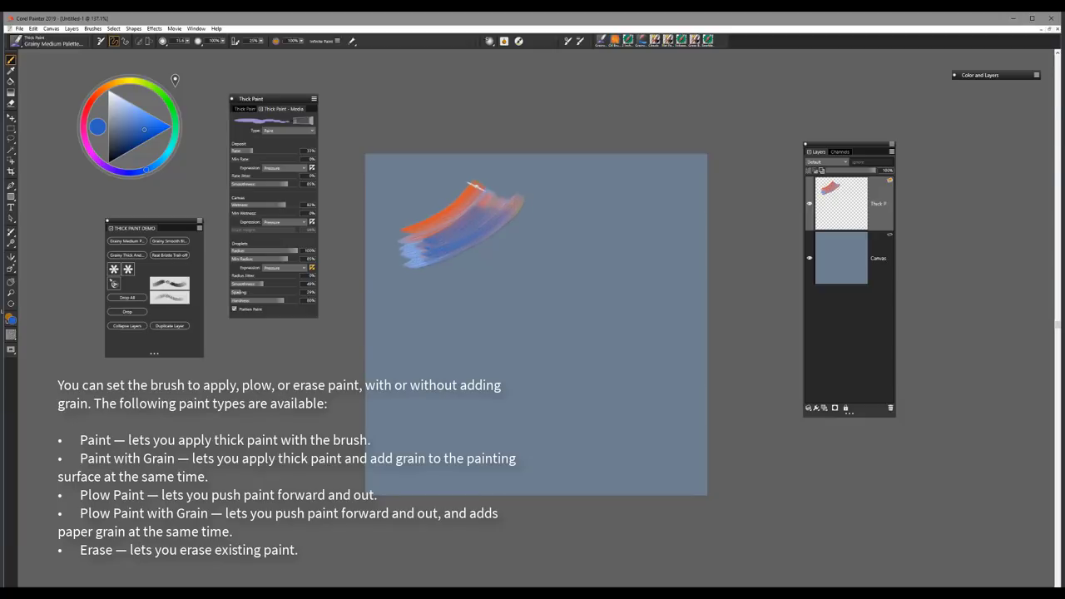
mouse_move(474, 185)
left_mouse_down()
mouse_move(422, 218)
mouse_move(476, 176)
mouse_move(496, 217)
mouse_move(404, 253)
mouse_move(495, 182)
left_mouse_up()
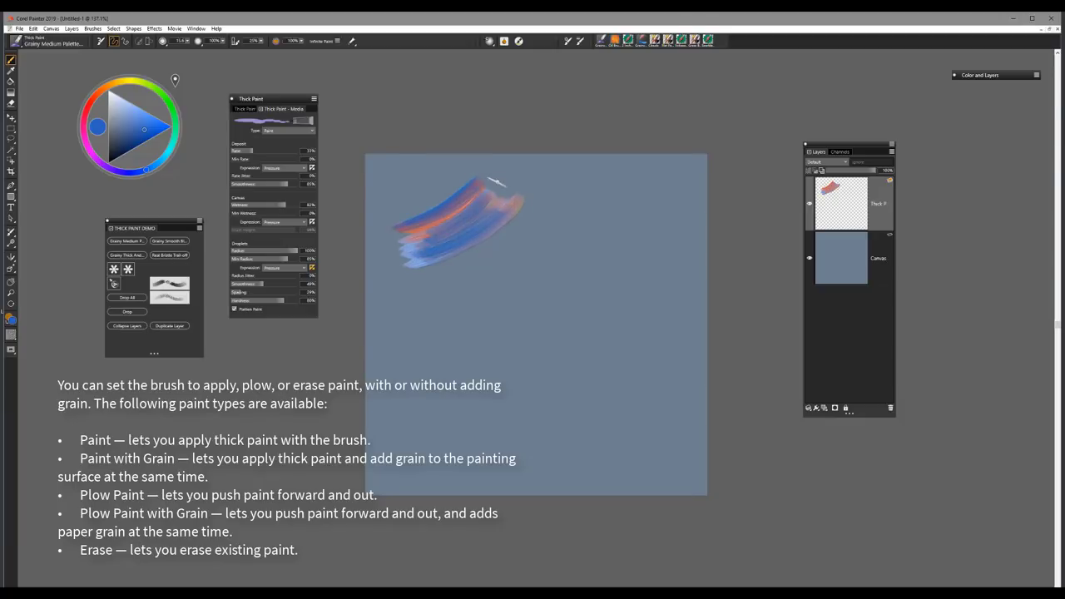
left_click_drag(450, 223, 526, 221)
left_click_drag(456, 205, 599, 199)
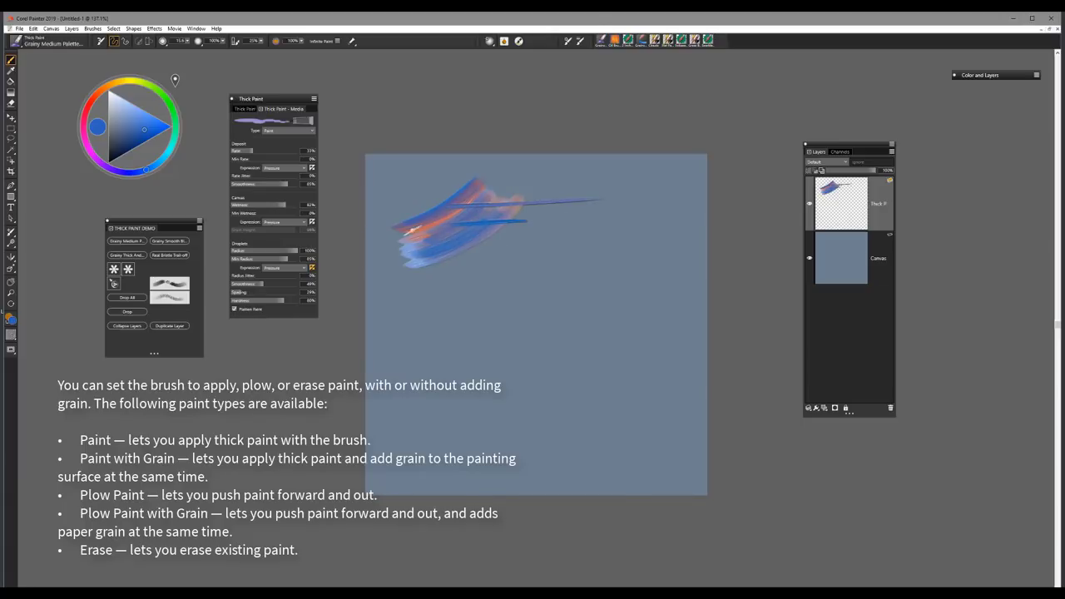
Switch the brush type to Paint with Grain and paint a patch of blue diagonal strokes below the first swatch.
left_click(285, 131)
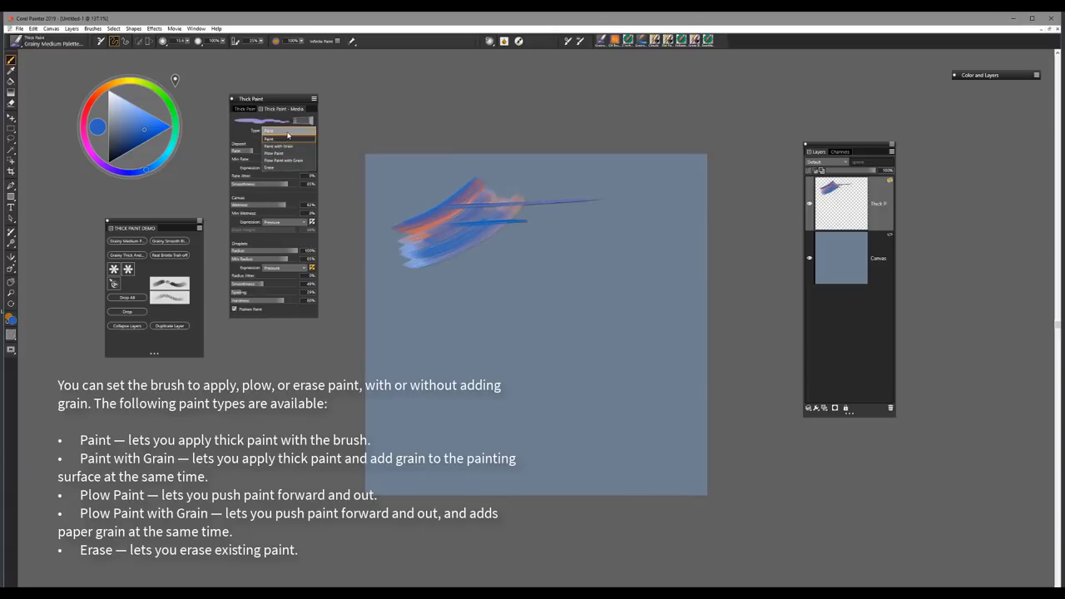
left_click(290, 146)
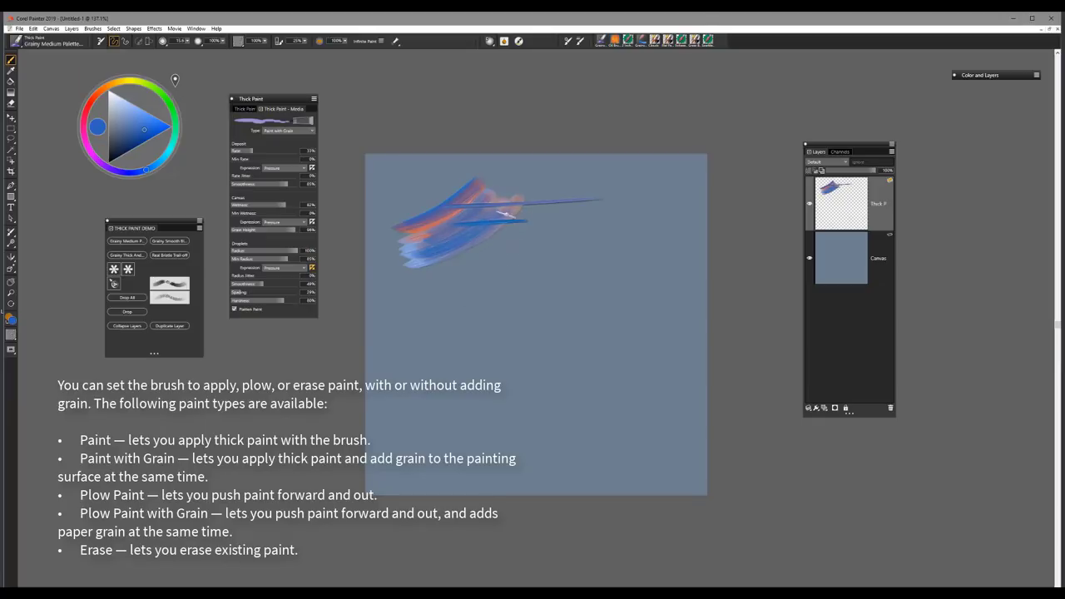
mouse_move(516, 265)
left_mouse_down()
mouse_move(455, 307)
mouse_move(482, 313)
mouse_move(558, 268)
mouse_move(510, 303)
mouse_move(563, 243)
mouse_move(544, 232)
mouse_move(453, 293)
mouse_move(541, 231)
mouse_move(519, 279)
left_mouse_up()
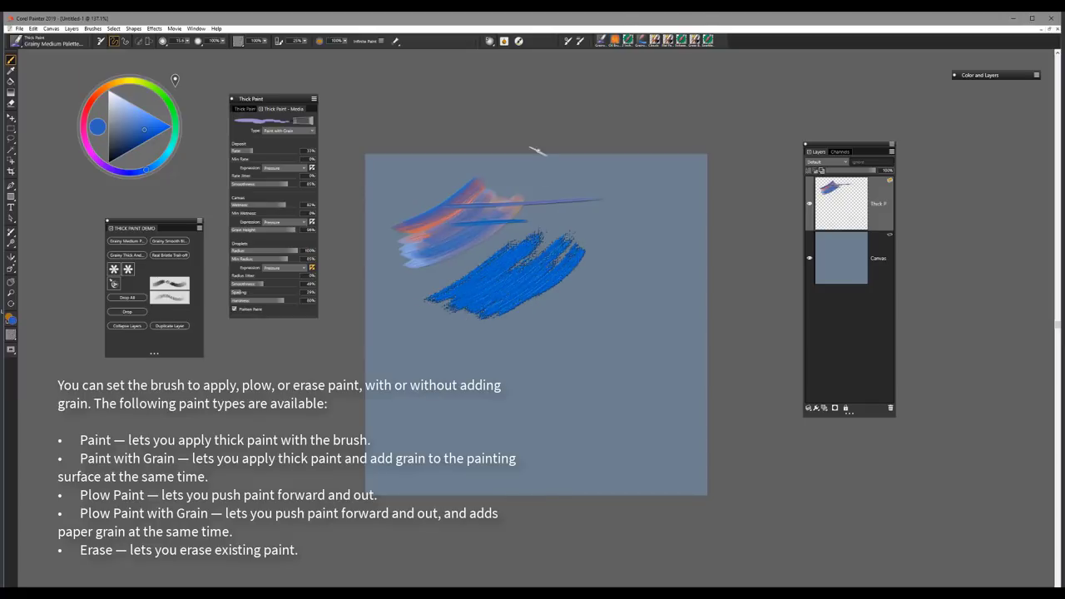
Open the paper settings, place them below the Thick Paint media settings, and increase the current texture's scale.
left_click(239, 43)
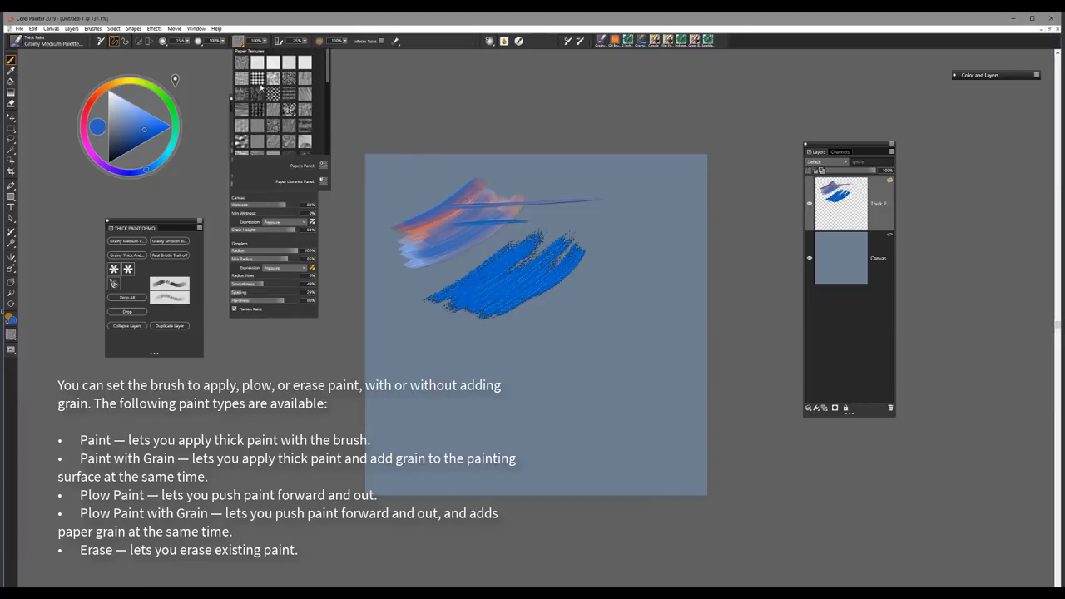
left_click(324, 169)
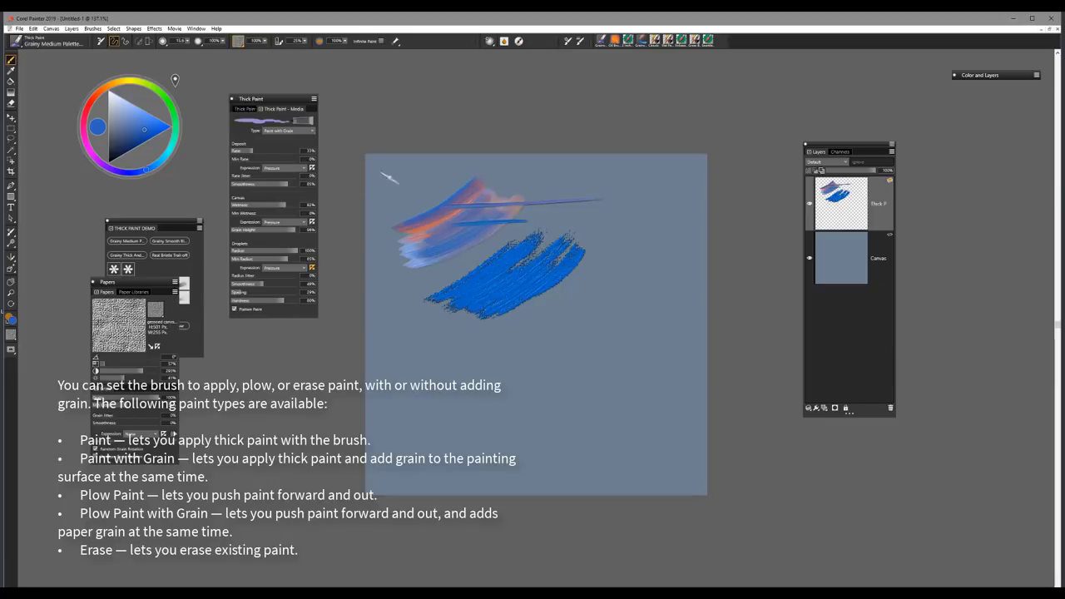
left_click_drag(137, 292, 291, 363)
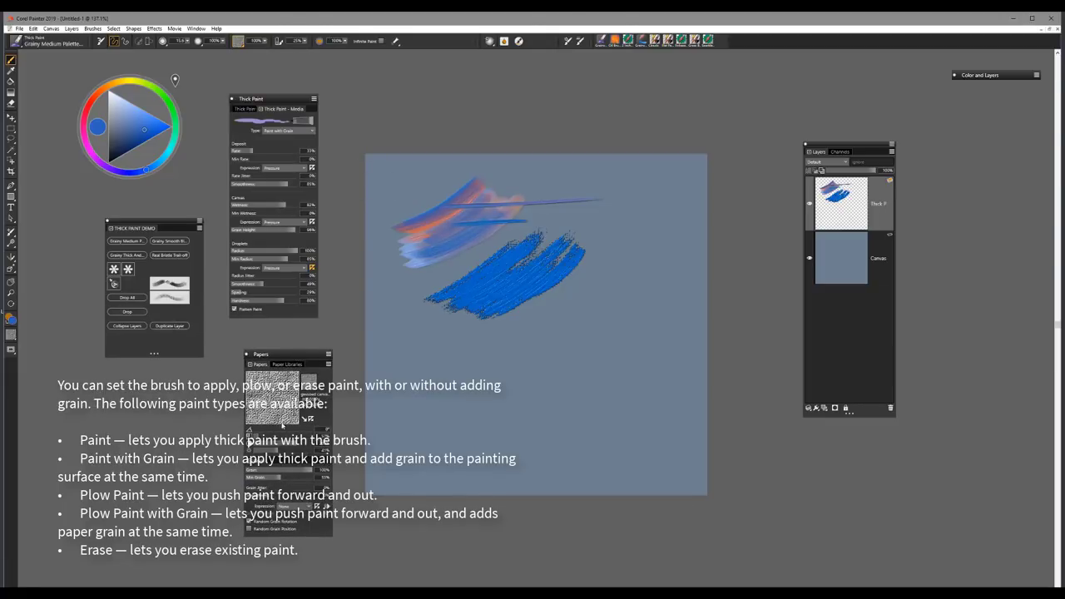
left_click(264, 436)
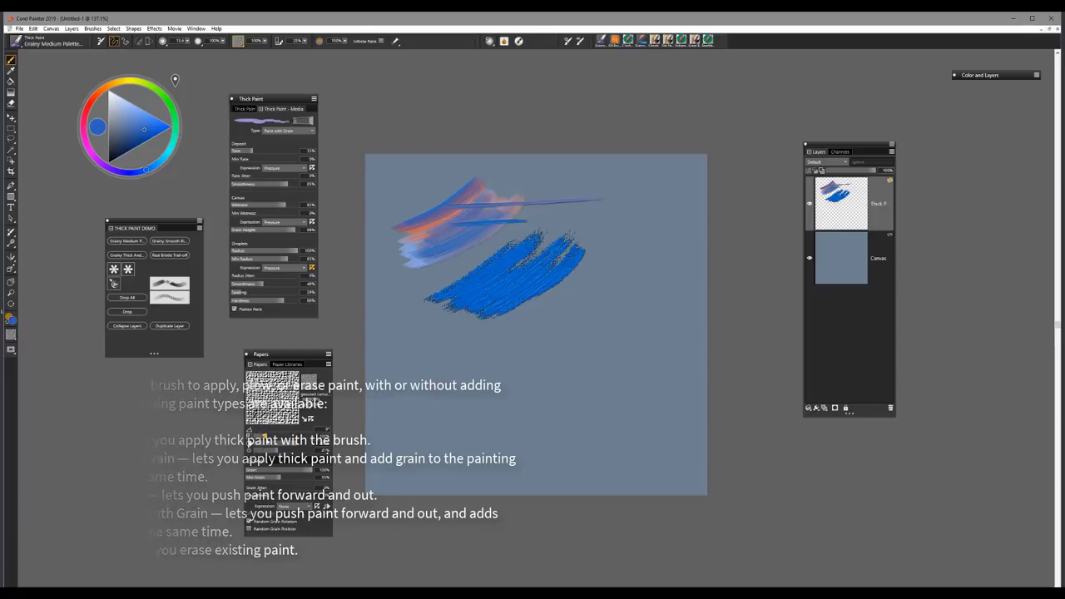
Reduce the paper texture's scale and paint a patch of blue diagonal strokes below the existing grainy blue swatch.
left_click_drag(263, 438, 255, 438)
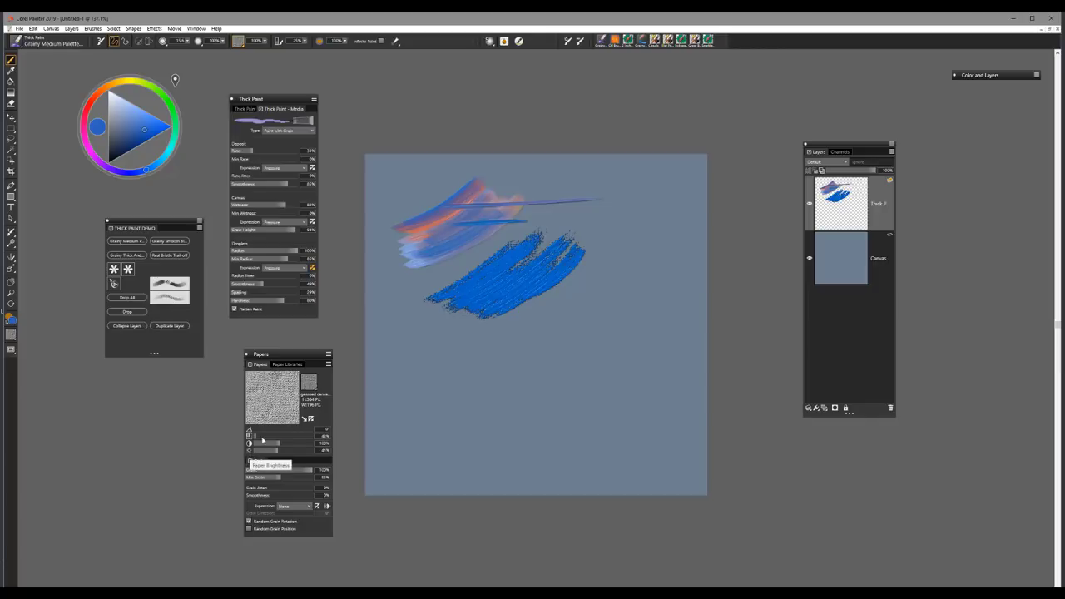
mouse_move(581, 320)
left_mouse_down()
mouse_move(497, 370)
mouse_move(580, 310)
mouse_move(470, 363)
mouse_move(590, 303)
mouse_move(501, 365)
mouse_move(572, 332)
mouse_move(495, 378)
left_mouse_up()
left_click_drag(616, 315, 509, 384)
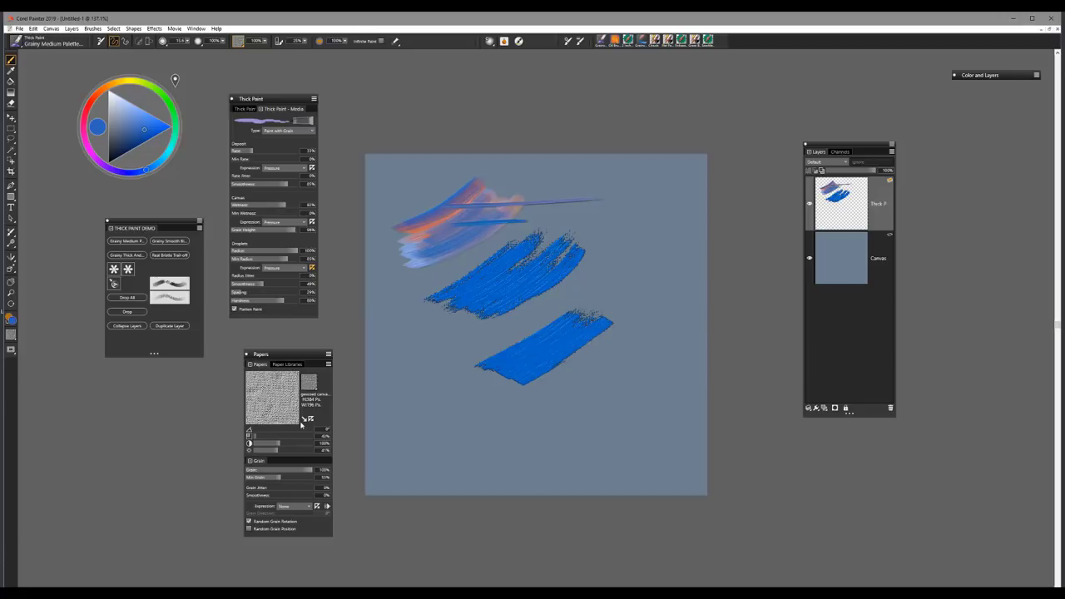
Enlarge the paper texture's scale in two stages, painting a coarse-grained blue swatch in the canvas's lower half after each increase.
left_click(279, 436)
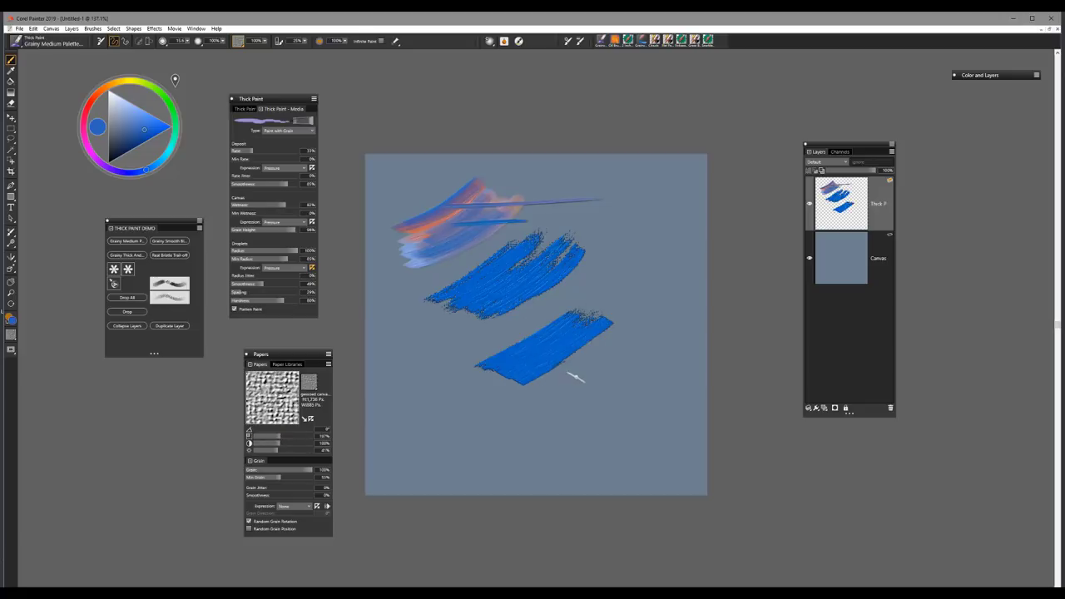
mouse_move(577, 379)
left_mouse_down()
mouse_move(507, 421)
mouse_move(533, 427)
mouse_move(580, 407)
mouse_move(623, 344)
mouse_move(533, 395)
left_mouse_up()
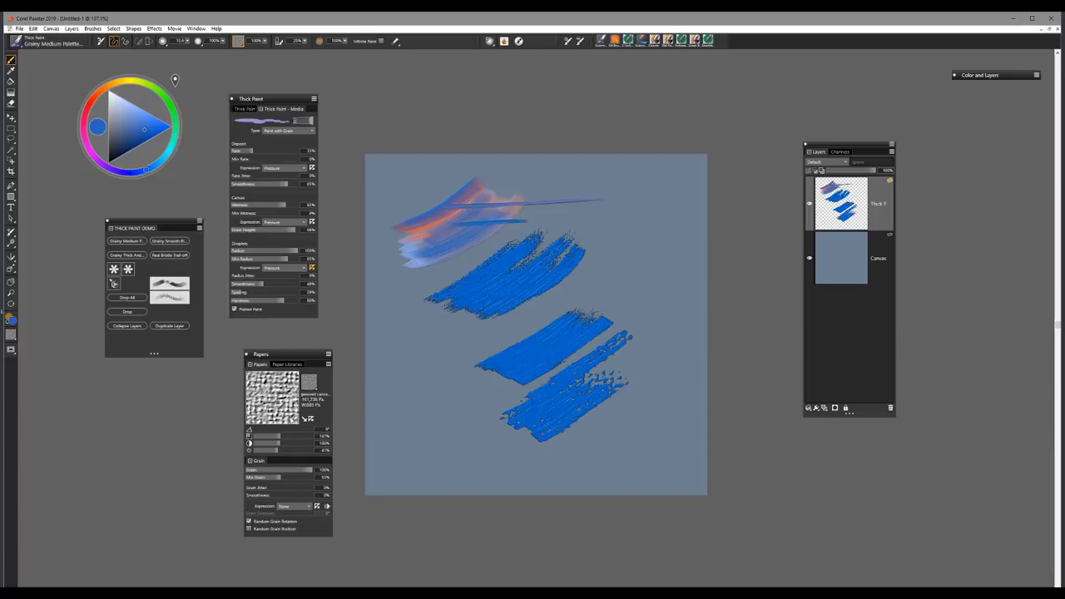
left_click(294, 436)
mouse_move(466, 405)
left_mouse_down()
mouse_move(437, 441)
mouse_move(503, 409)
mouse_move(429, 461)
mouse_move(486, 436)
mouse_move(473, 377)
mouse_move(406, 411)
mouse_move(474, 372)
left_mouse_up()
Reduce the paper texture's scale, add blue strokes at the canvas's centre-left, and blend green diagonal strokes over the blue swatches.
left_click(256, 436)
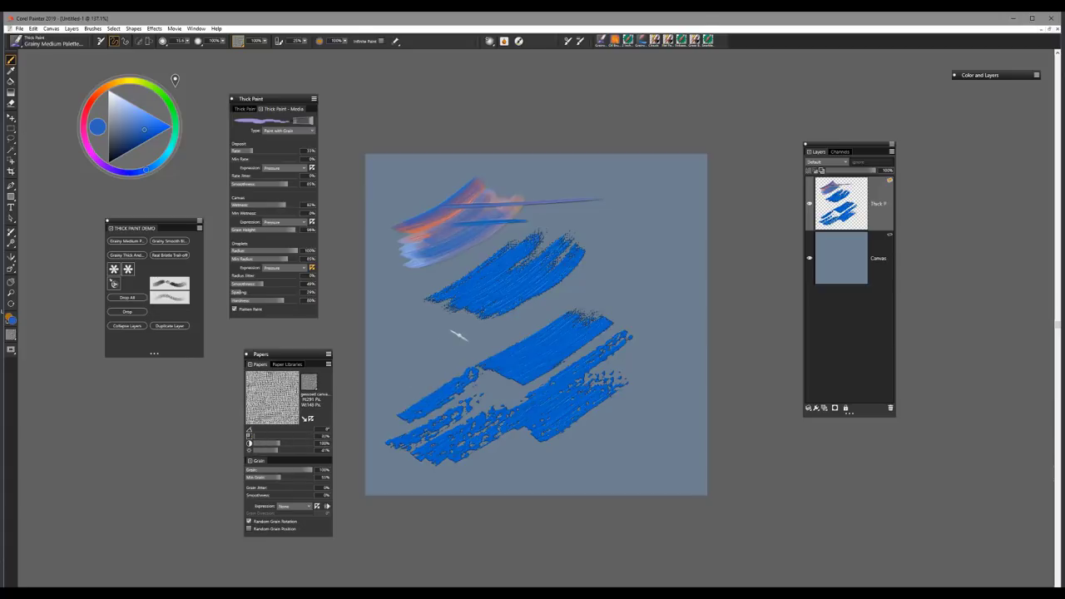
mouse_move(459, 336)
left_mouse_down()
mouse_move(420, 368)
mouse_move(478, 336)
mouse_move(415, 379)
mouse_move(537, 308)
mouse_move(511, 330)
mouse_move(391, 341)
mouse_move(491, 362)
mouse_move(574, 314)
mouse_move(491, 383)
mouse_move(574, 337)
mouse_move(488, 394)
mouse_move(657, 280)
mouse_move(590, 334)
mouse_move(649, 273)
mouse_move(581, 299)
mouse_move(642, 270)
mouse_move(651, 292)
mouse_move(552, 302)
mouse_move(628, 259)
mouse_move(580, 297)
mouse_move(616, 228)
mouse_move(653, 223)
mouse_move(577, 304)
left_mouse_up()
left_click(169, 107)
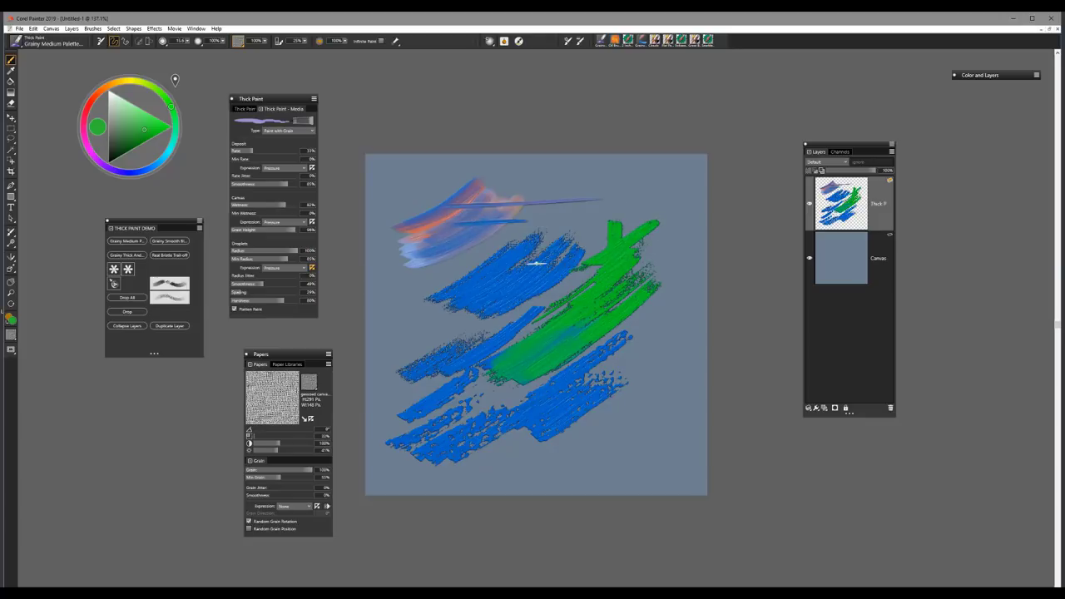
mouse_move(536, 264)
left_mouse_down()
mouse_move(584, 234)
mouse_move(496, 303)
left_mouse_up()
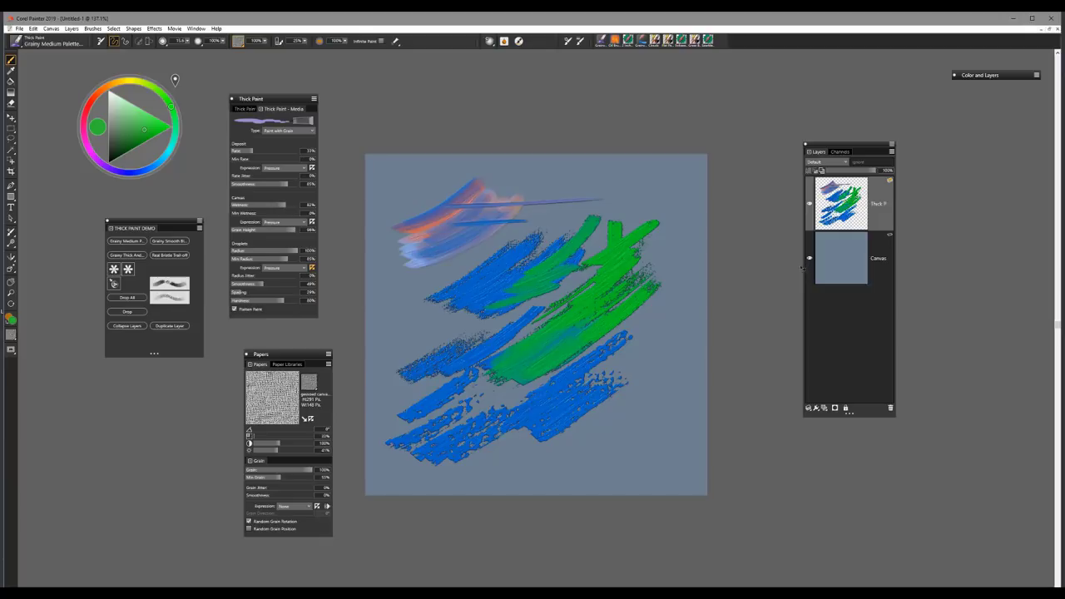
Clear the Thick Paint layer and paint overlapping green strokes in the canvas's upper-left area using the Plow Paint type.
key("Delete")
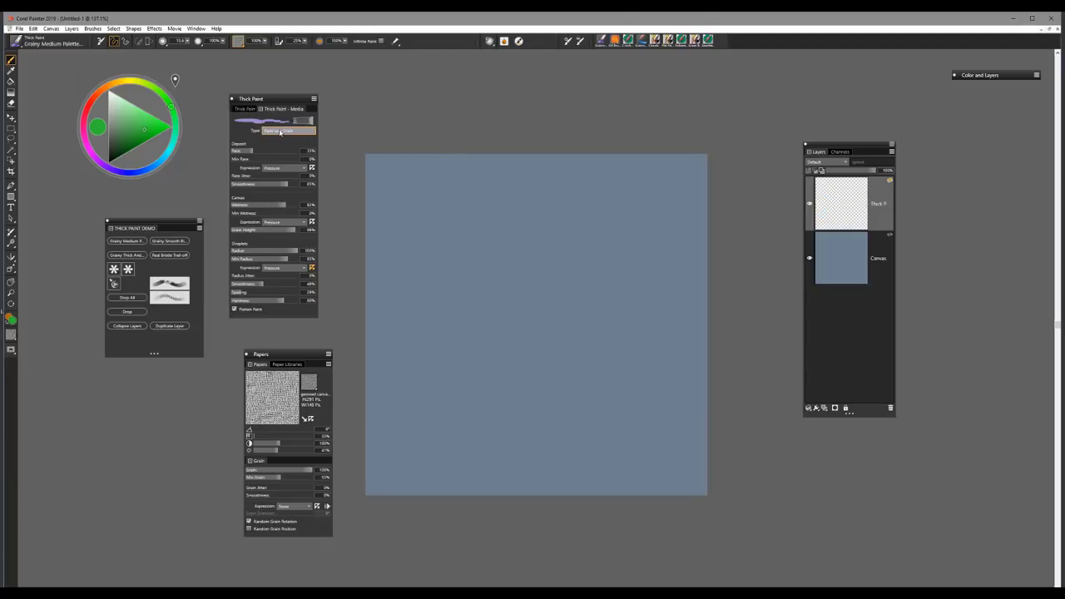
left_click(283, 130)
left_click(278, 154)
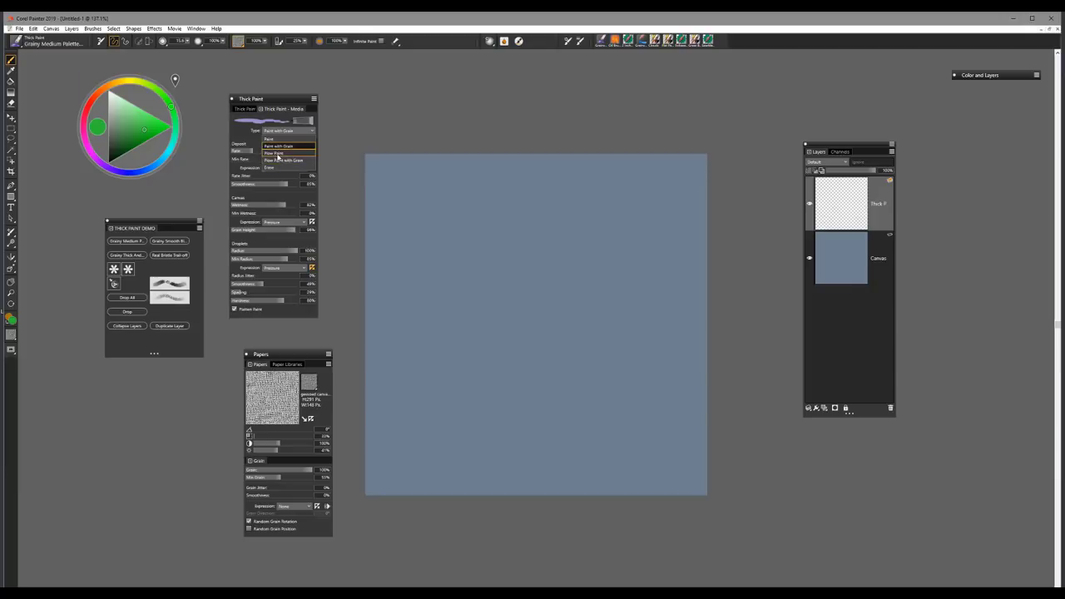
mouse_move(483, 219)
left_mouse_down()
mouse_move(450, 263)
mouse_move(513, 227)
mouse_move(471, 260)
mouse_move(426, 244)
mouse_move(528, 244)
mouse_move(433, 236)
mouse_move(545, 221)
mouse_move(413, 231)
mouse_move(452, 241)
mouse_move(561, 238)
mouse_move(509, 248)
left_mouse_up()
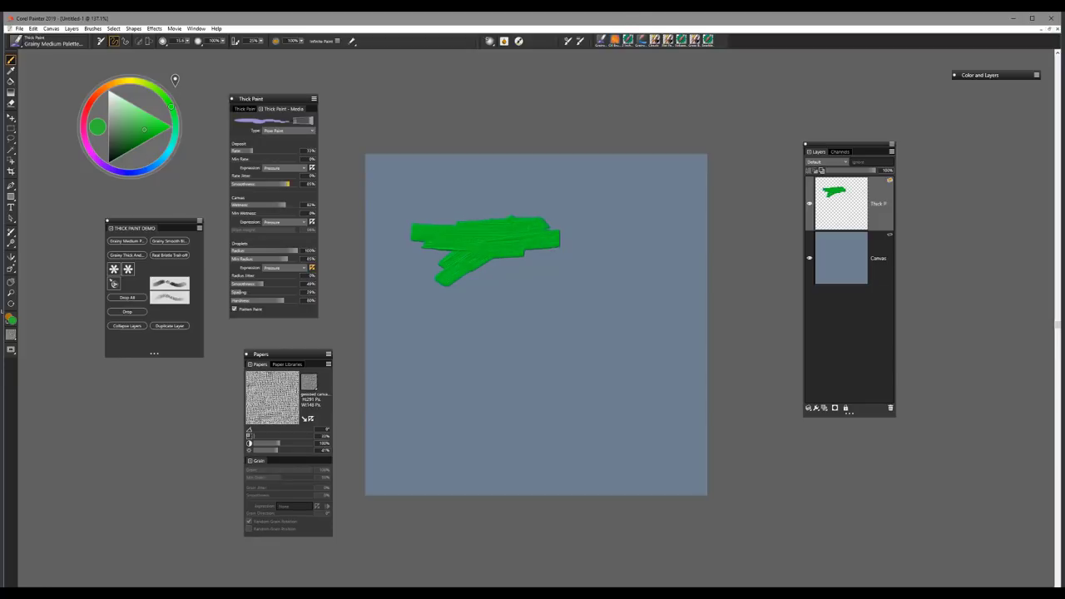
Plow blue diagonal strokes across the green patch and extend one long, nearly horizontal blue stroke to its right.
left_click(147, 172)
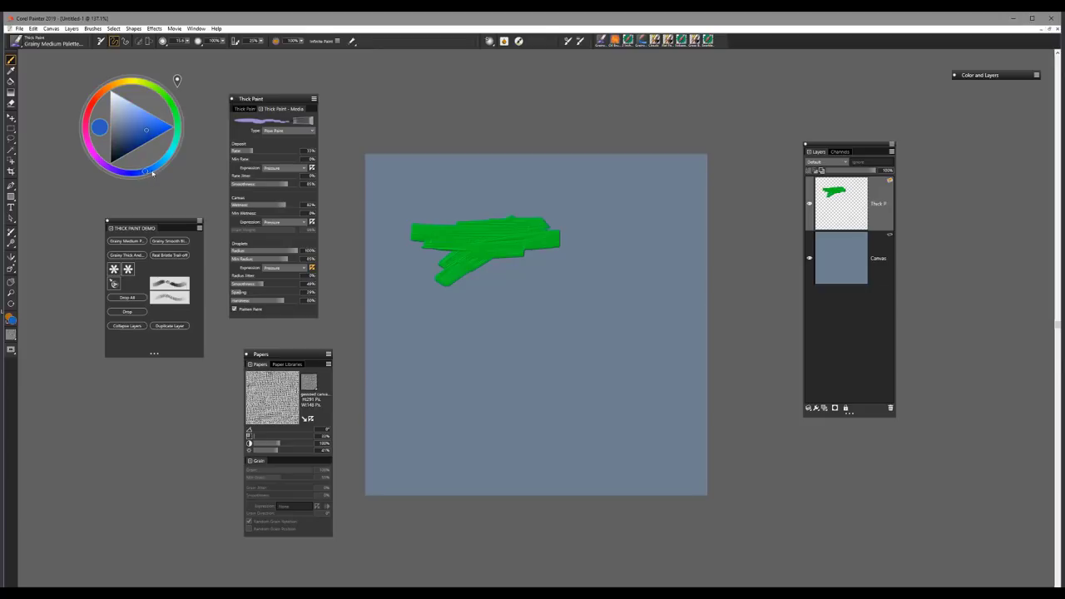
mouse_move(514, 215)
left_mouse_down()
mouse_move(428, 273)
mouse_move(516, 206)
left_mouse_up()
mouse_move(416, 243)
left_mouse_down()
mouse_move(654, 225)
mouse_move(487, 239)
mouse_move(616, 235)
left_mouse_up()
mouse_move(528, 213)
left_mouse_down()
mouse_move(511, 233)
mouse_move(528, 202)
mouse_move(483, 255)
mouse_move(511, 212)
mouse_move(477, 214)
mouse_move(425, 248)
mouse_move(391, 246)
left_mouse_up()
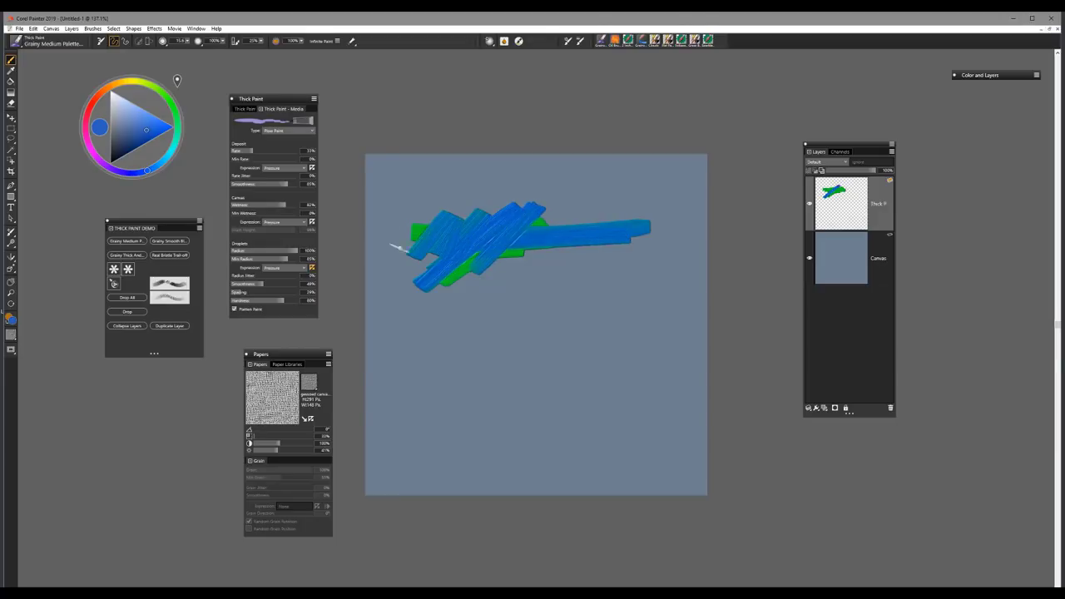
Switch the brush type to Paint with Grain and brush blue strokes out of the plowed patch into the area below it.
left_click(283, 131)
left_click(287, 148)
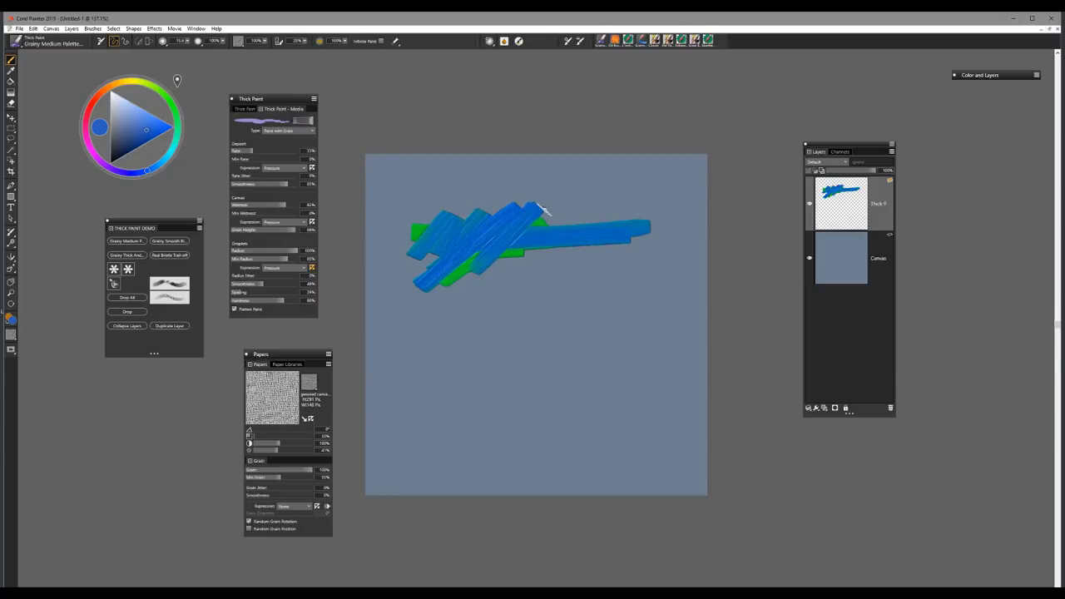
mouse_move(537, 207)
left_mouse_down()
mouse_move(511, 304)
mouse_move(477, 324)
mouse_move(515, 280)
left_mouse_up()
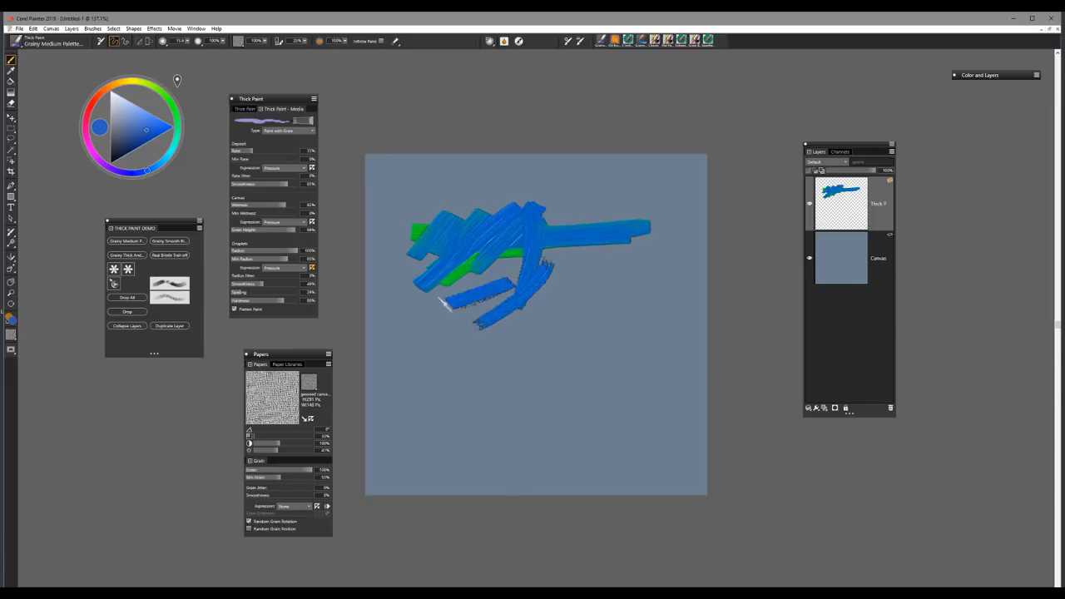
left_click_drag(594, 266, 526, 304)
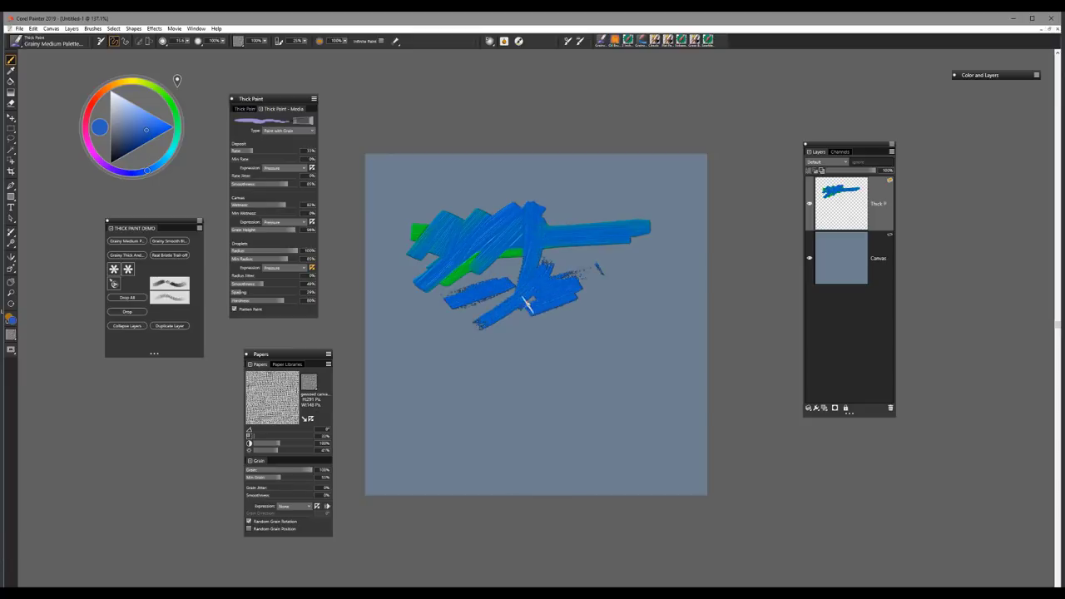
Paint pinkish-red diagonal strokes with grain over the blue strokes, trailing off below the patch.
left_click(92, 122)
left_click_drag(630, 229, 457, 331)
left_click_drag(574, 224, 431, 321)
left_click_drag(585, 273, 478, 342)
mouse_move(589, 262)
left_mouse_down()
mouse_move(559, 273)
mouse_move(514, 238)
mouse_move(478, 250)
left_mouse_up()
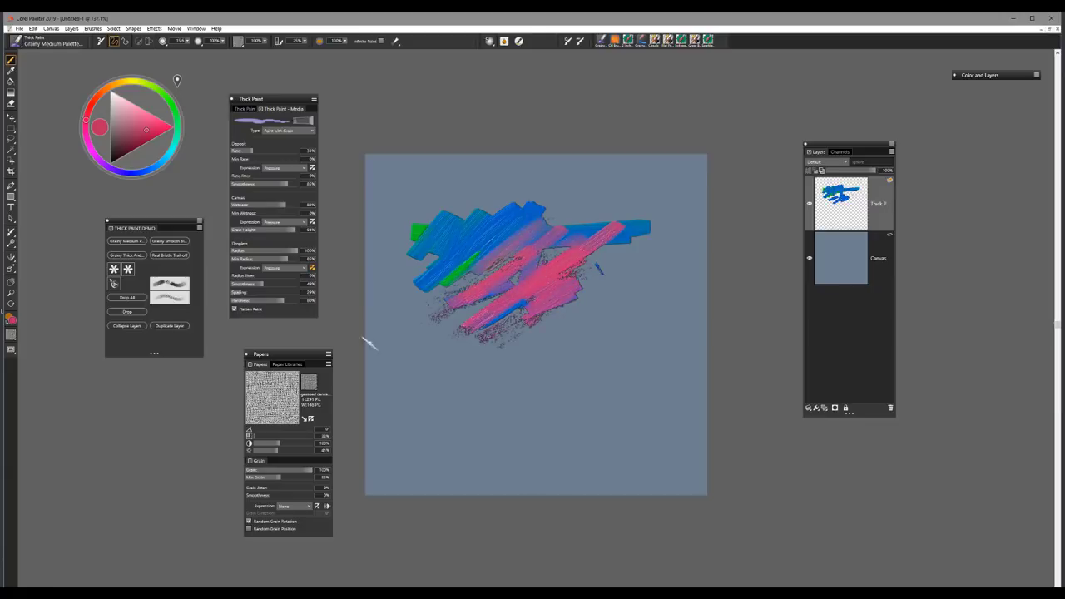
Set the brush type to Plow Paint and cover the patch's middle with pinkish-red diagonal strokes on a new Thick Paint layer.
left_click(283, 131)
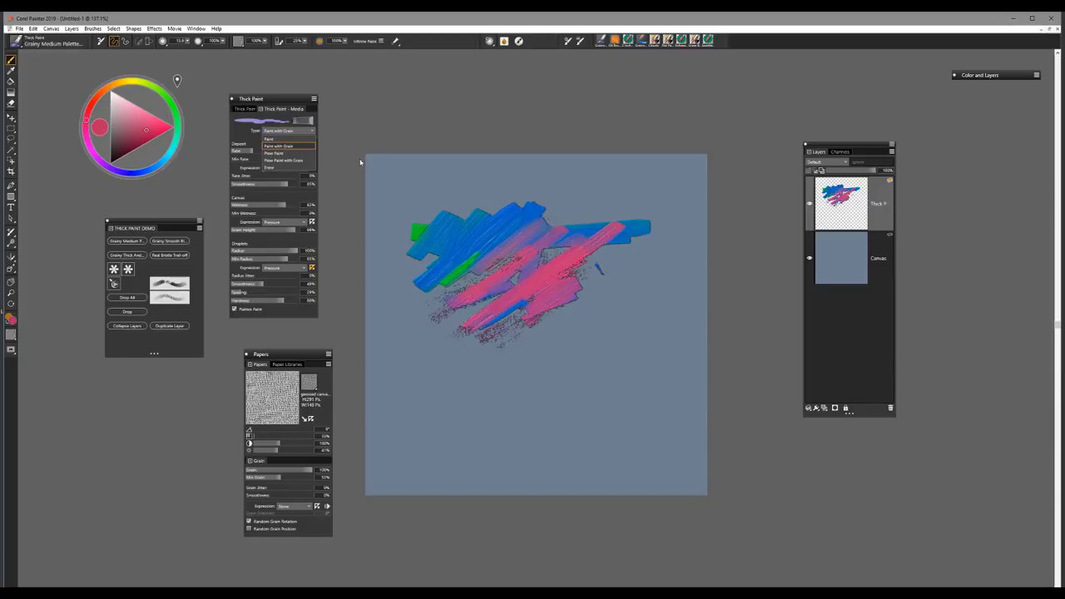
left_click(292, 153)
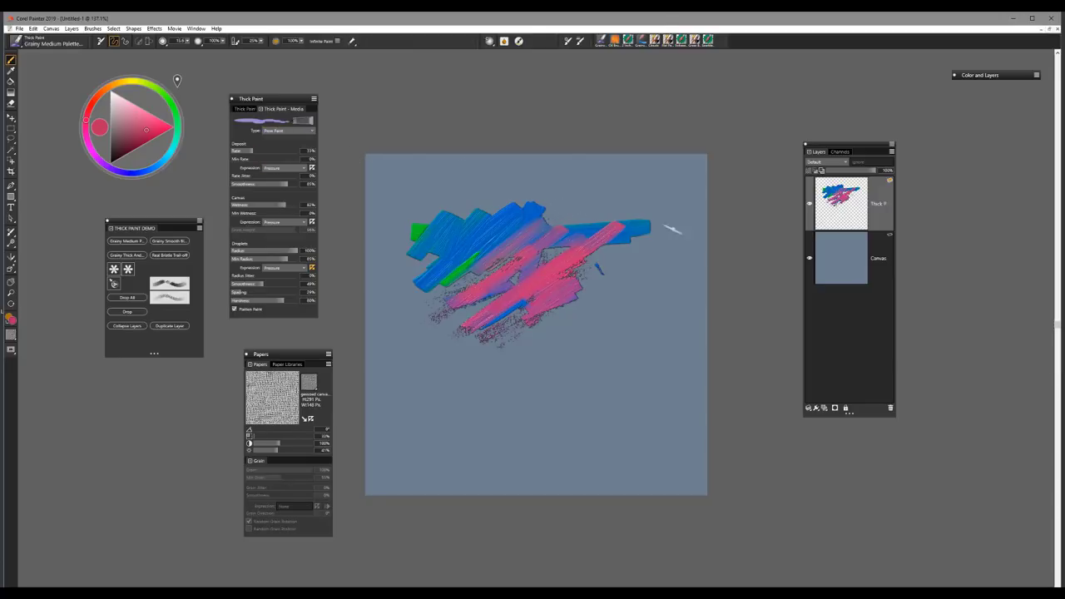
left_click(825, 409)
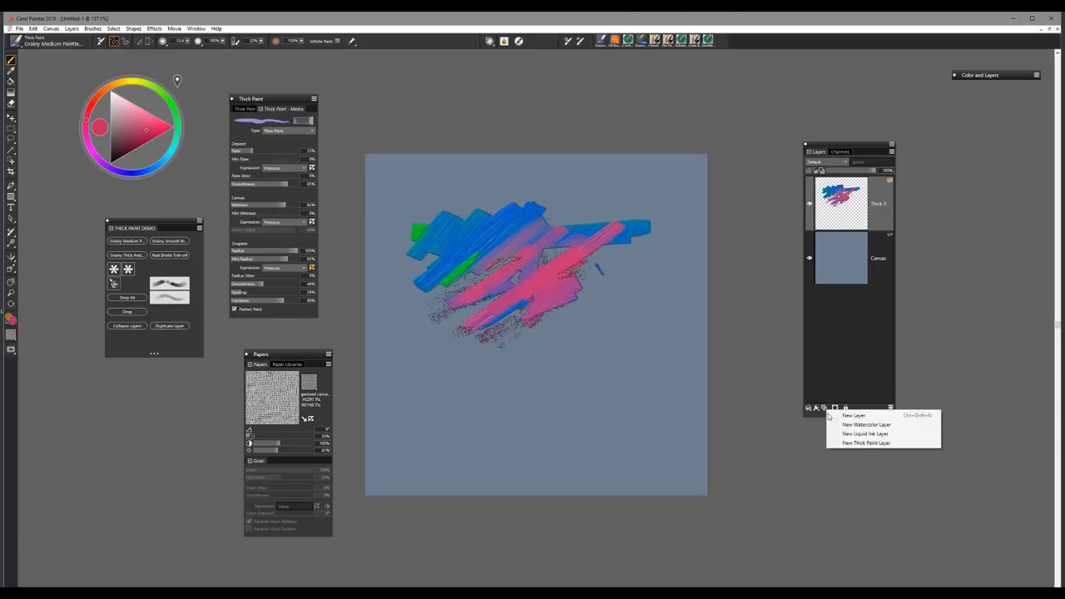
left_click(866, 443)
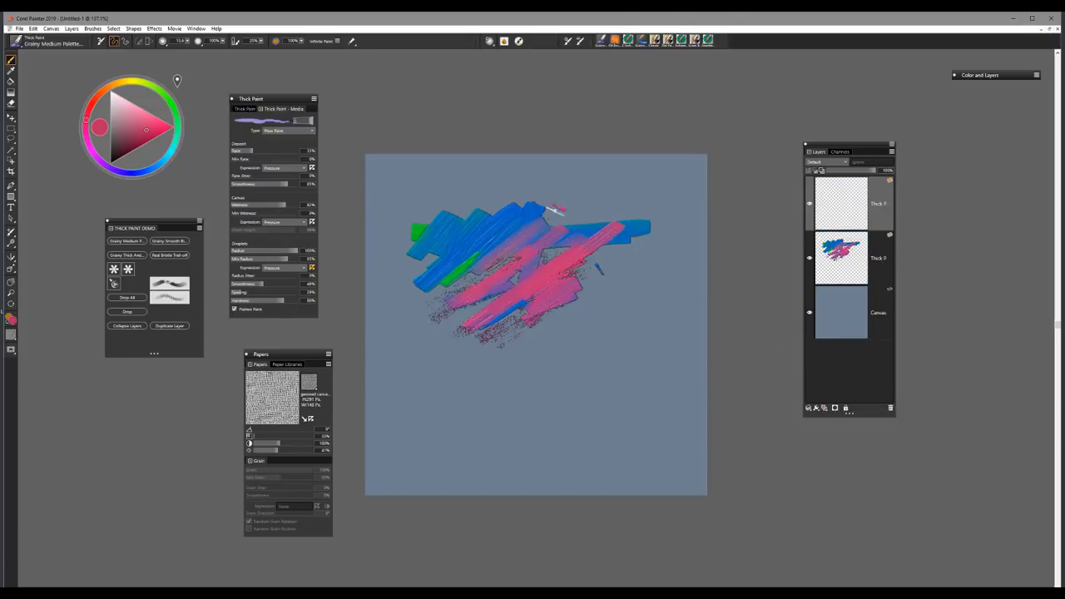
mouse_move(554, 209)
left_mouse_down()
mouse_move(451, 292)
mouse_move(491, 236)
mouse_move(541, 210)
mouse_move(444, 285)
mouse_move(544, 208)
mouse_move(397, 291)
left_mouse_up()
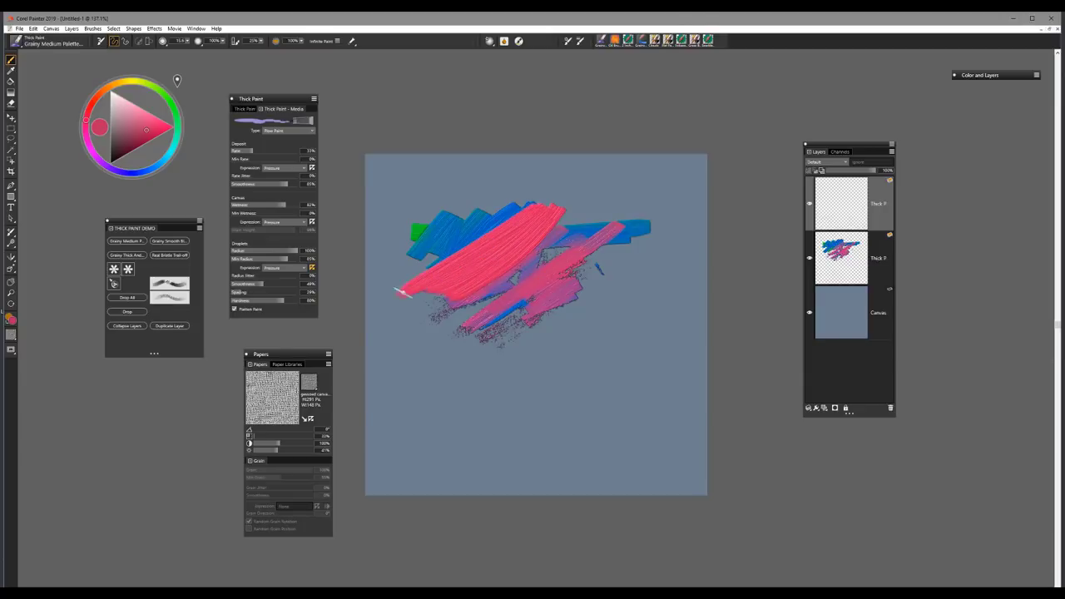
Select the lower Thick Paint layer and plow pinkish-red strokes through its blue paint around the upper layer's red swatch.
left_click(841, 266)
left_click_drag(564, 215, 423, 281)
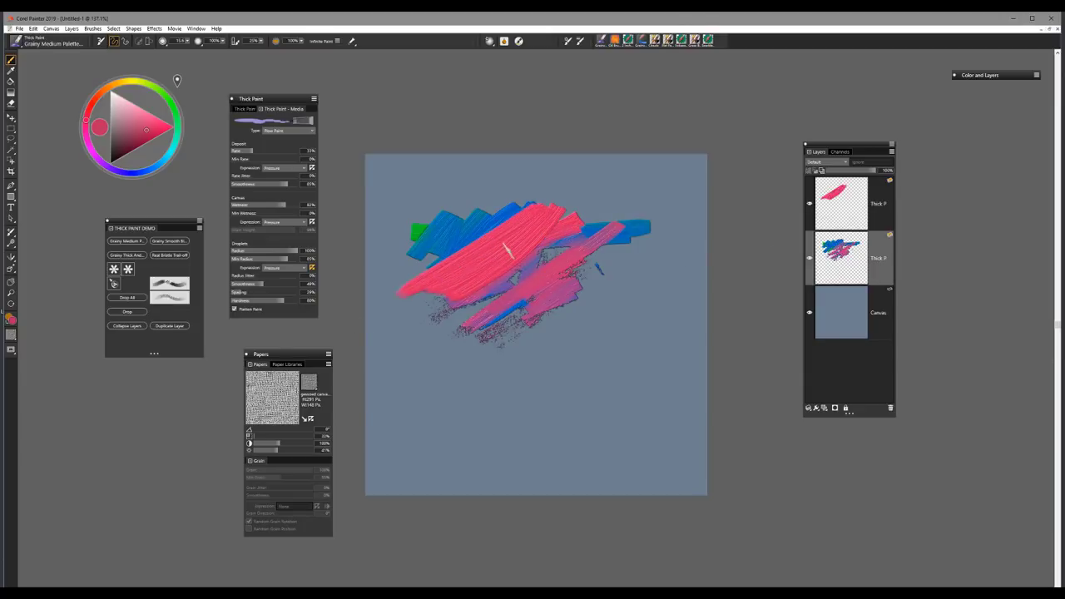
mouse_move(492, 210)
left_mouse_down()
mouse_move(369, 264)
mouse_move(519, 211)
mouse_move(473, 231)
left_mouse_up()
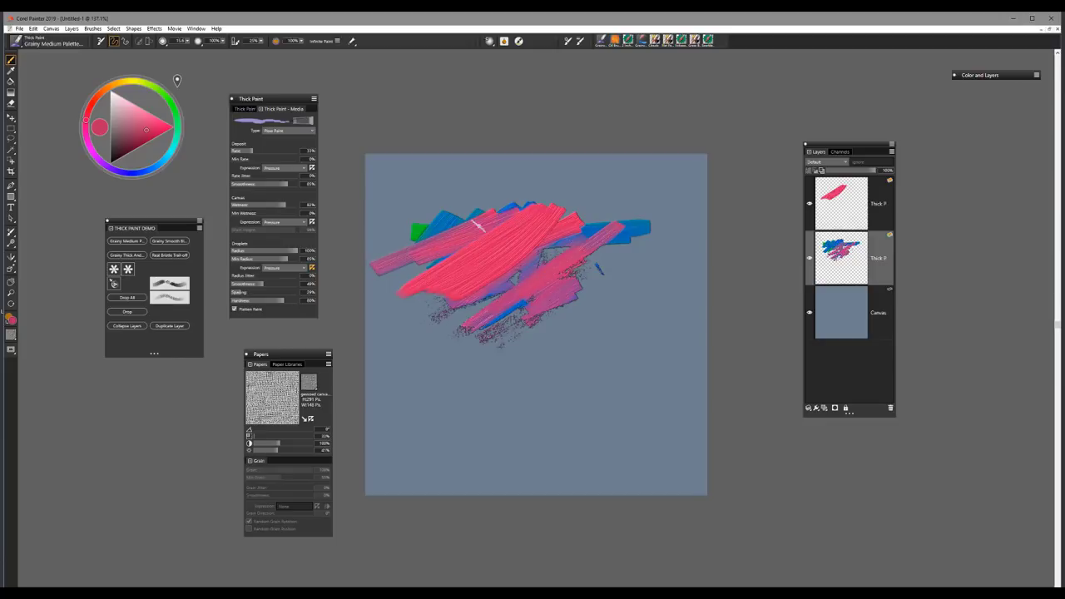
mouse_move(610, 226)
left_mouse_down()
mouse_move(512, 240)
mouse_move(607, 234)
mouse_move(570, 224)
mouse_move(462, 342)
mouse_move(429, 329)
mouse_move(551, 312)
mouse_move(581, 312)
left_mouse_up()
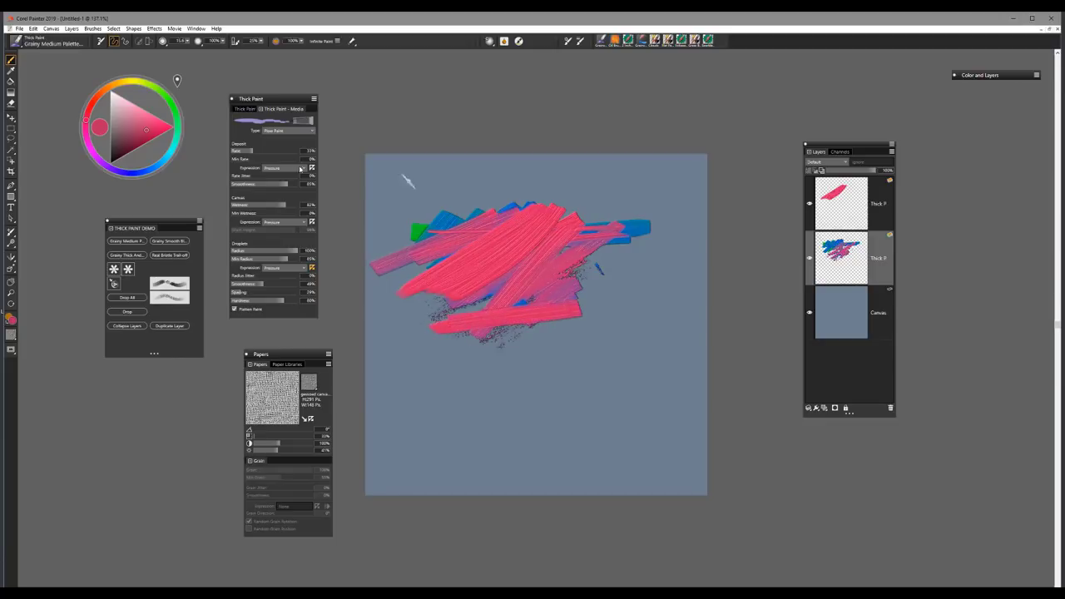
Switch the brush type to Plow Paint with Grain and paint red diagonal strokes extending from the patch's upper-right edge.
left_click(287, 130)
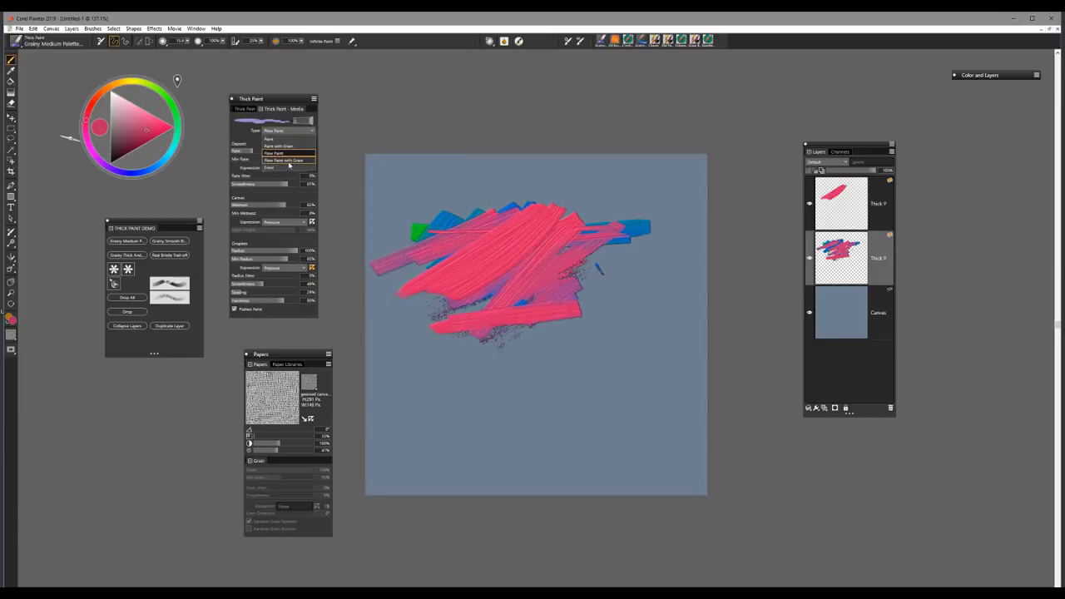
left_click(292, 162)
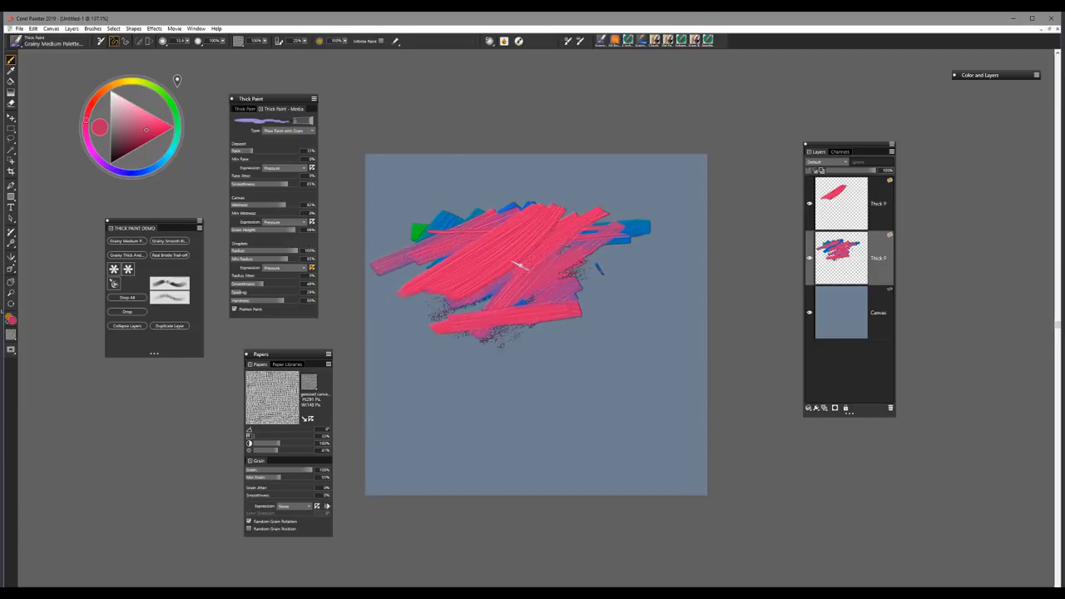
mouse_move(629, 194)
left_mouse_down()
mouse_move(510, 276)
mouse_move(602, 219)
mouse_move(570, 250)
left_mouse_up()
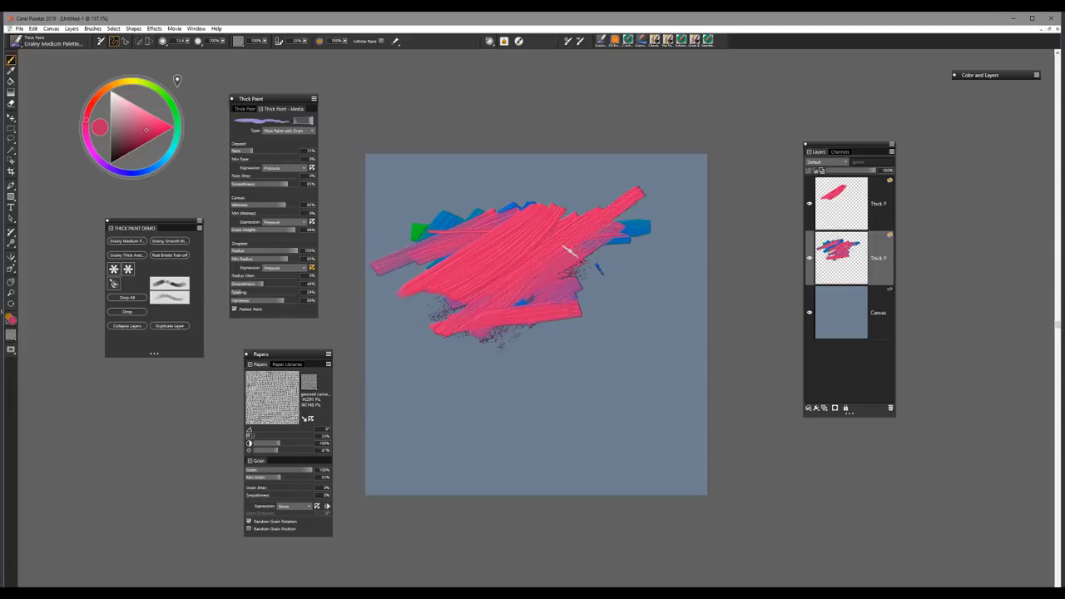
Plow blue strokes with grain through the lower Thick Paint layer's red paint, along the patch's left, bottom and right sides.
left_click(151, 169)
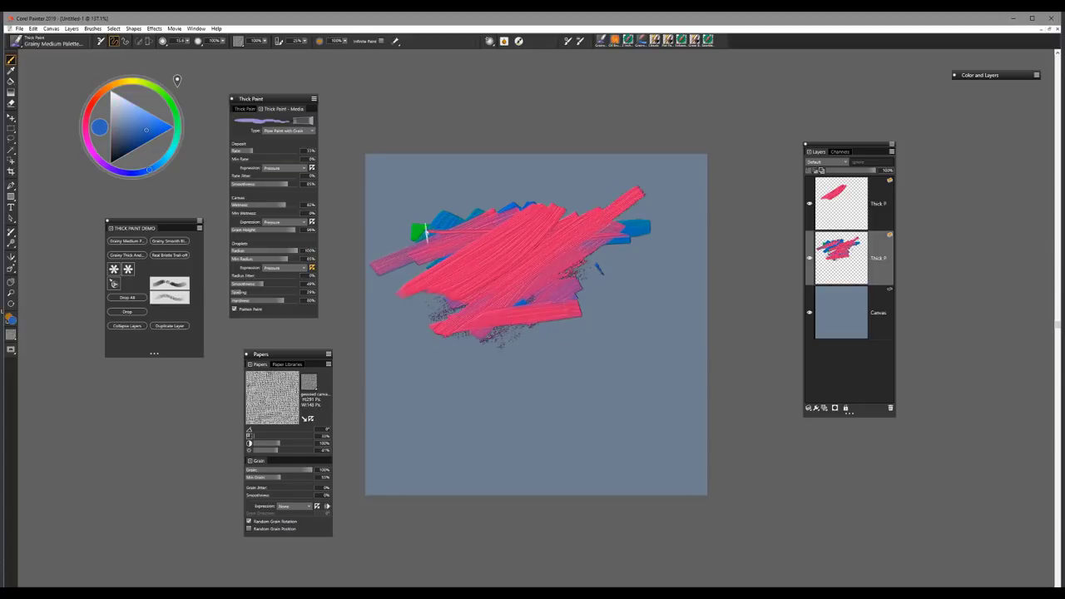
left_click_drag(426, 233, 617, 239)
mouse_move(412, 258)
left_mouse_down()
mouse_move(536, 208)
mouse_move(446, 247)
mouse_move(510, 203)
mouse_move(459, 229)
mouse_move(481, 211)
mouse_move(375, 297)
left_mouse_up()
left_click_drag(433, 329, 553, 310)
mouse_move(582, 238)
left_mouse_down()
mouse_move(545, 348)
mouse_move(524, 333)
left_mouse_up()
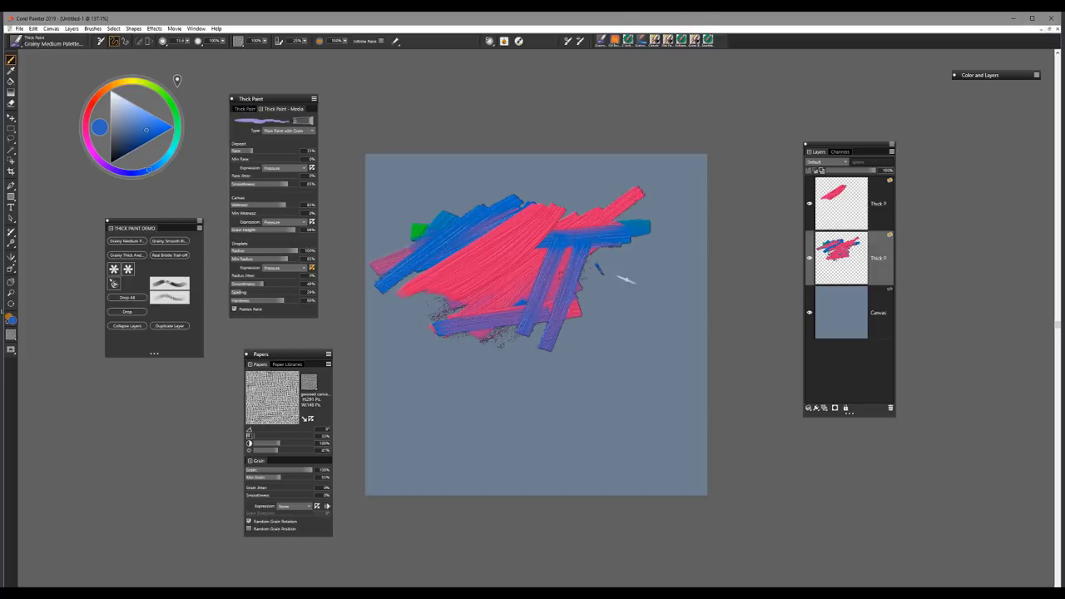
Select the upper Thick Paint layer and plow crossing blue strokes with grain through its red swatch.
left_click(849, 208)
mouse_move(502, 215)
left_mouse_down()
mouse_move(502, 248)
mouse_move(497, 210)
mouse_move(488, 238)
mouse_move(490, 318)
left_mouse_up()
left_click_drag(464, 264, 583, 231)
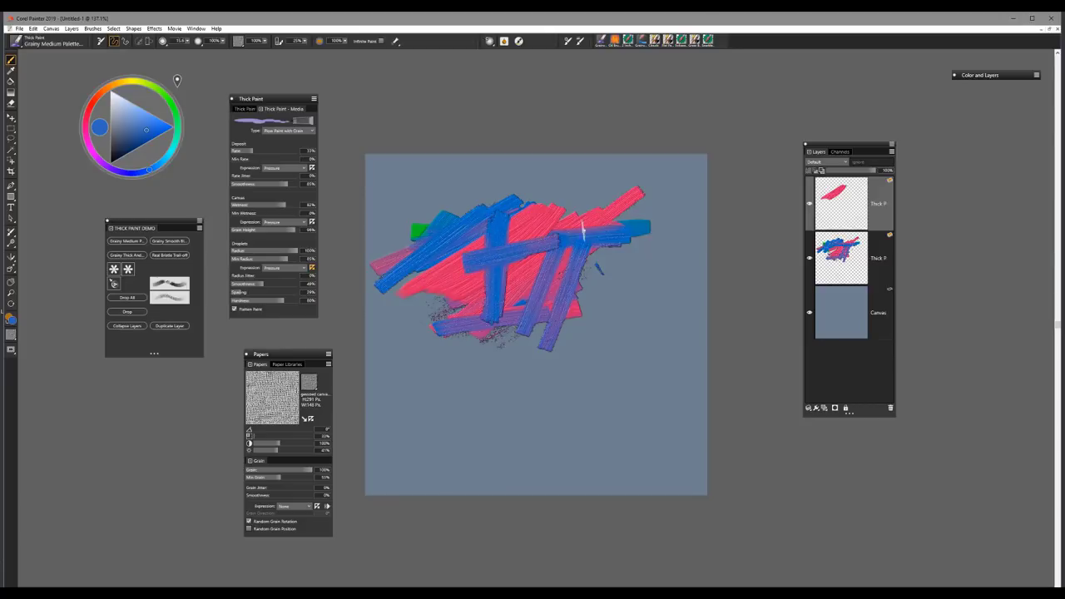
left_click_drag(477, 223, 515, 284)
left_click_drag(587, 214, 458, 358)
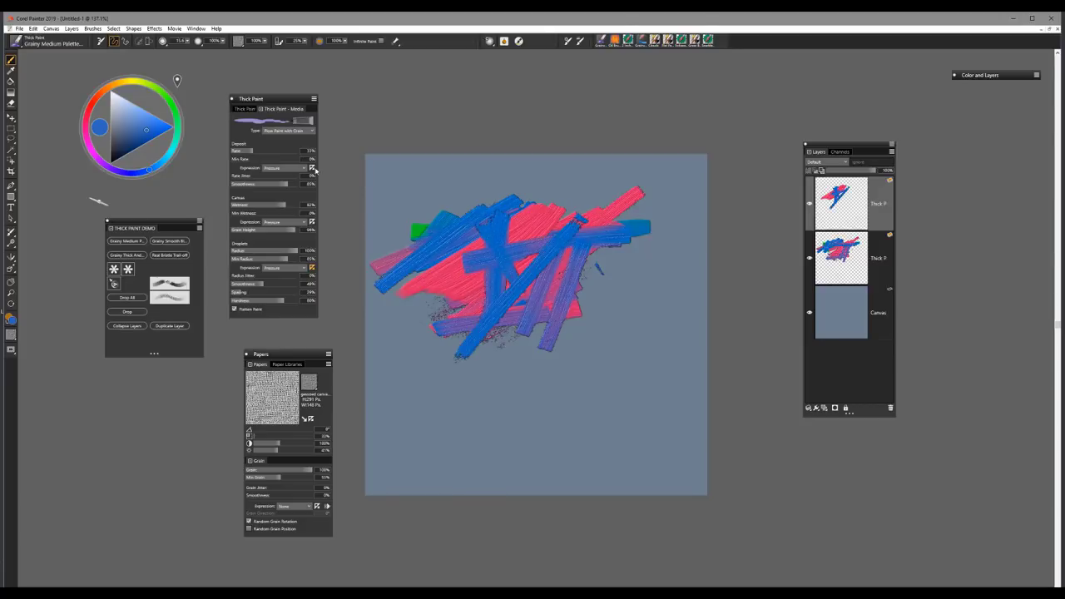
Switch the brush type to Erase and remove diagonal bands of red and blue paint from the upper Thick Paint layer.
left_click(289, 131)
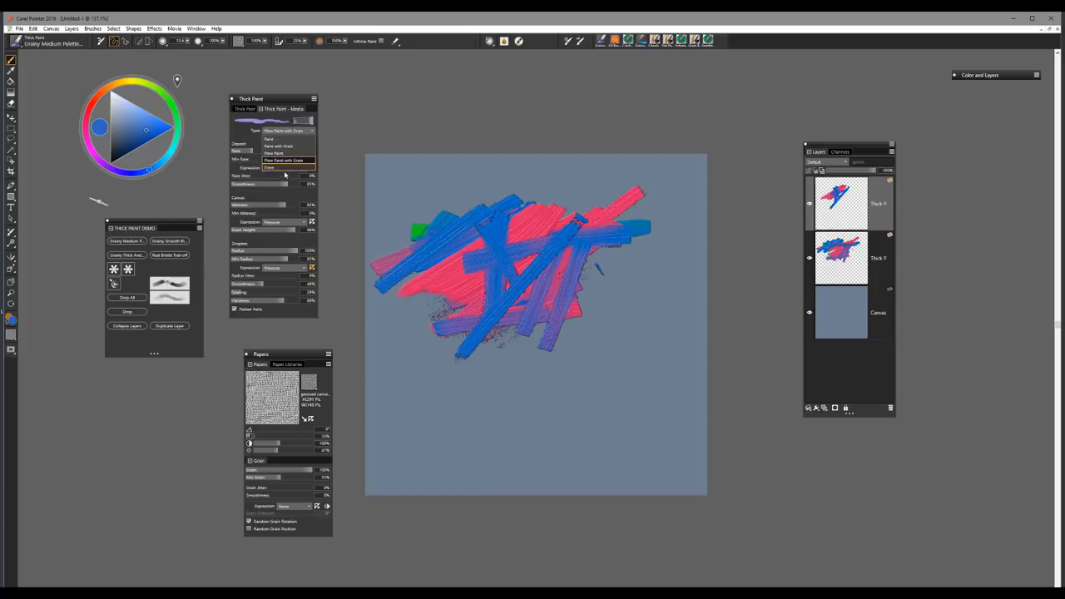
left_click(280, 168)
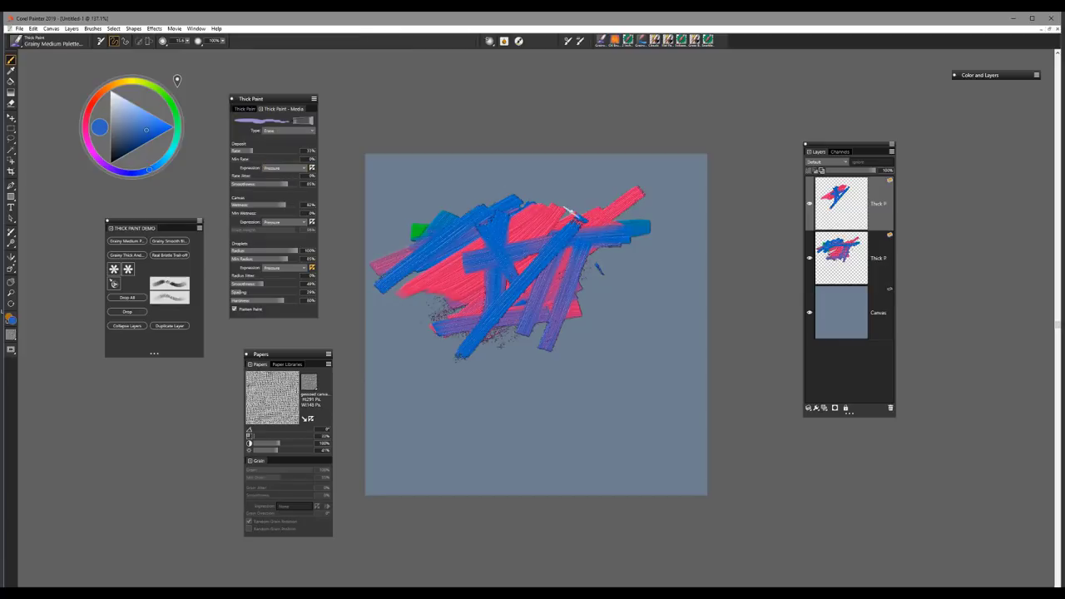
left_click_drag(551, 215, 397, 327)
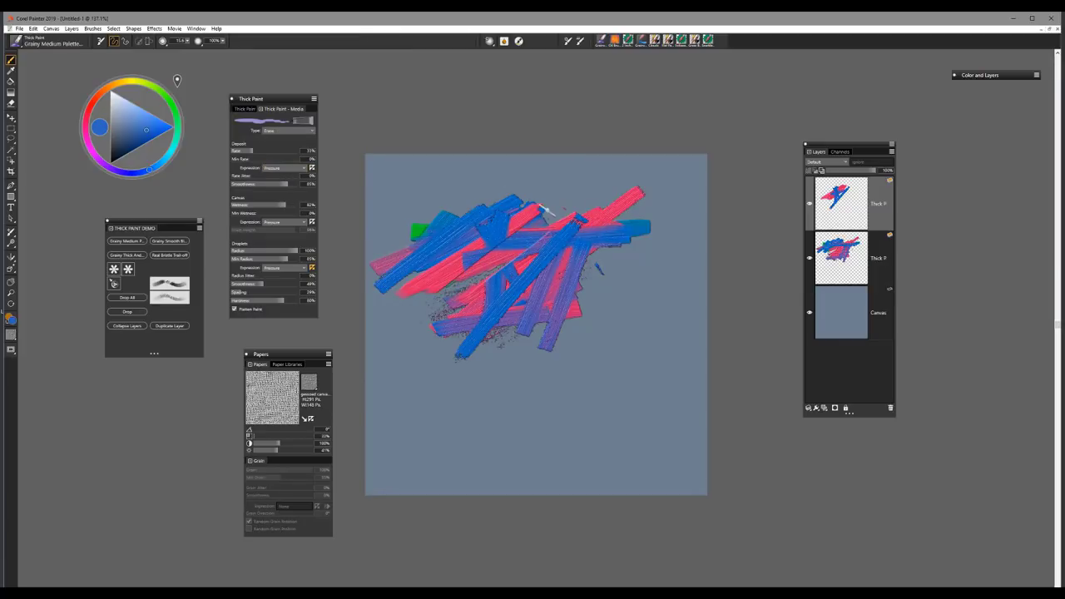
left_click_drag(548, 209, 412, 310)
mouse_move(587, 202)
left_mouse_down()
mouse_move(495, 272)
mouse_move(442, 295)
left_mouse_up()
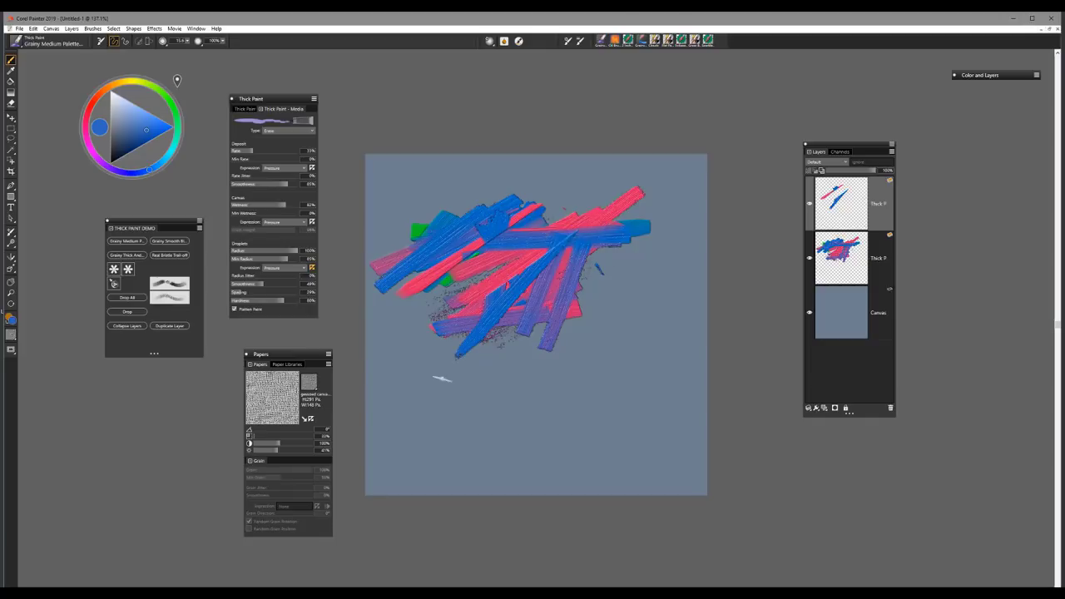
Erase several diagonal and horizontal bands of red, blue and purple paint from the lower Thick Paint layer.
mouse_move(510, 223)
left_mouse_down()
mouse_move(421, 291)
mouse_move(516, 266)
mouse_move(589, 262)
left_mouse_up()
mouse_move(460, 256)
left_mouse_down()
mouse_move(598, 268)
mouse_move(548, 291)
mouse_move(349, 305)
left_mouse_up()
left_click_drag(463, 276, 491, 282)
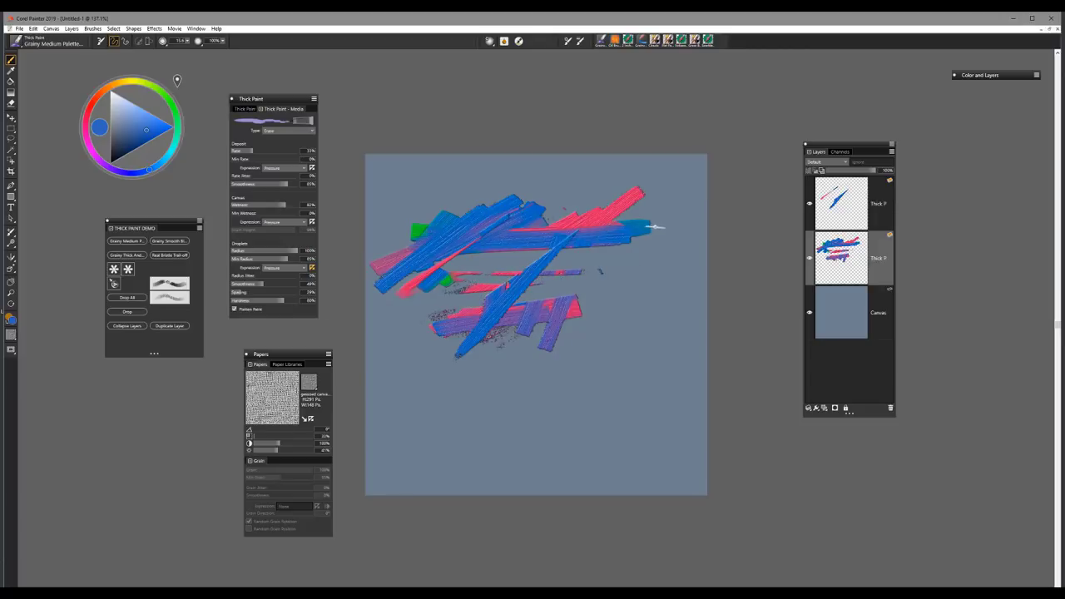
mouse_move(655, 225)
left_mouse_down()
mouse_move(429, 247)
mouse_move(562, 232)
mouse_move(446, 243)
mouse_move(550, 222)
mouse_move(405, 232)
mouse_move(537, 230)
mouse_move(671, 246)
mouse_move(546, 319)
mouse_move(467, 319)
mouse_move(625, 313)
mouse_move(567, 295)
mouse_move(486, 357)
left_mouse_up()
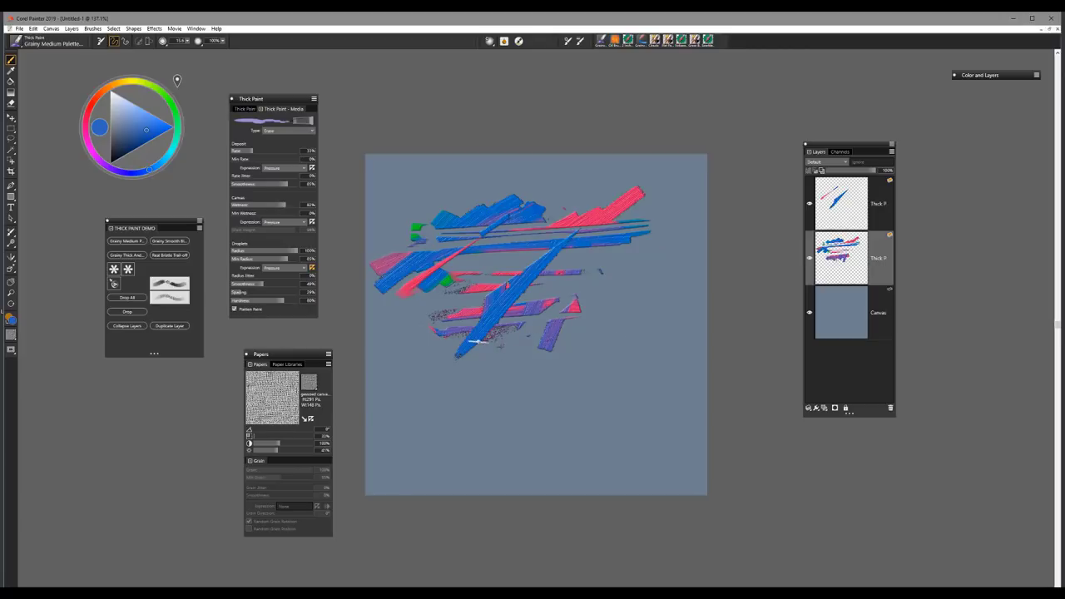
left_click_drag(463, 213, 645, 213)
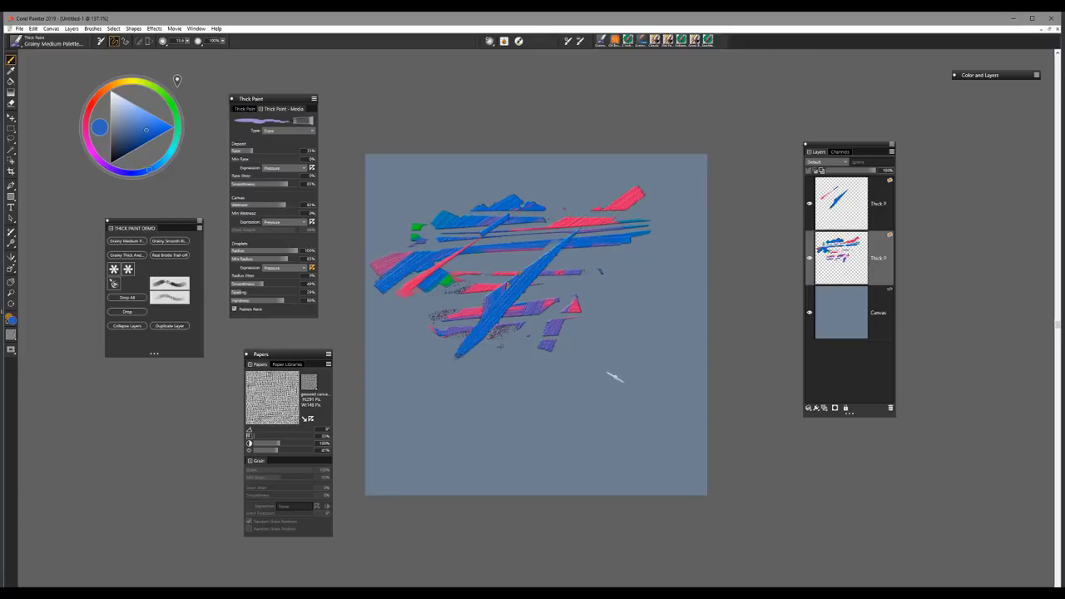
left_click(277, 132)
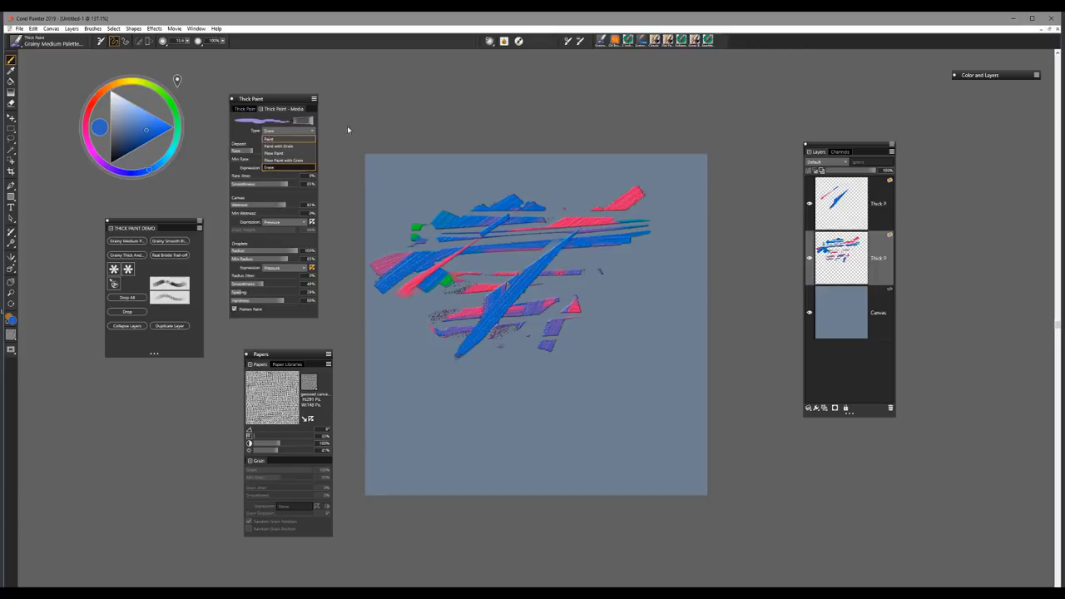
left_click(445, 201)
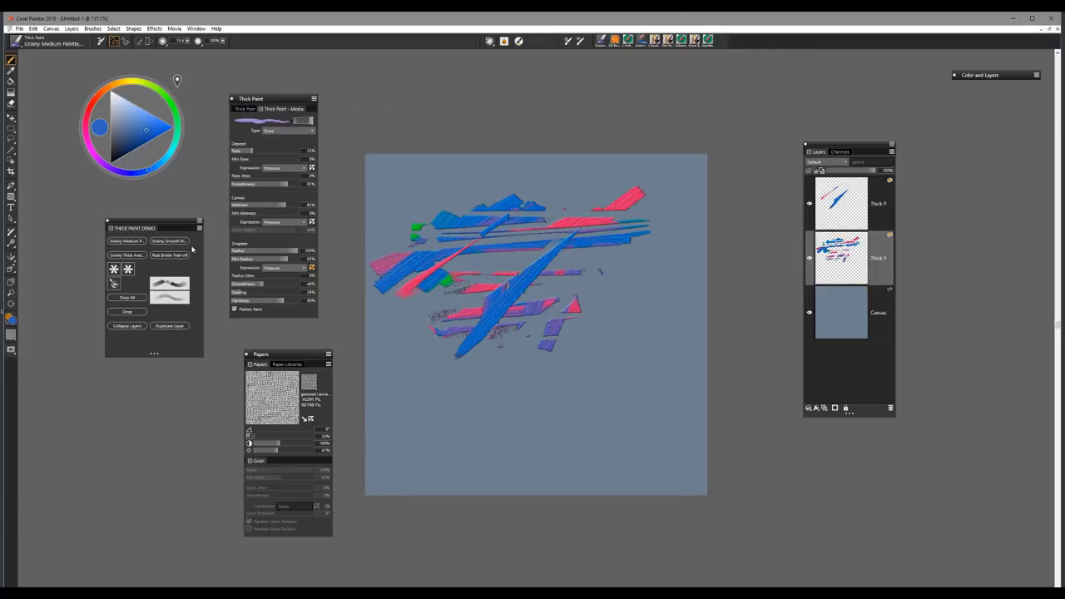
Blend the lower layer's remaining paint into the grain with the Grainy Smooth Blender, and enlarge the paper grain scale.
left_click(169, 240)
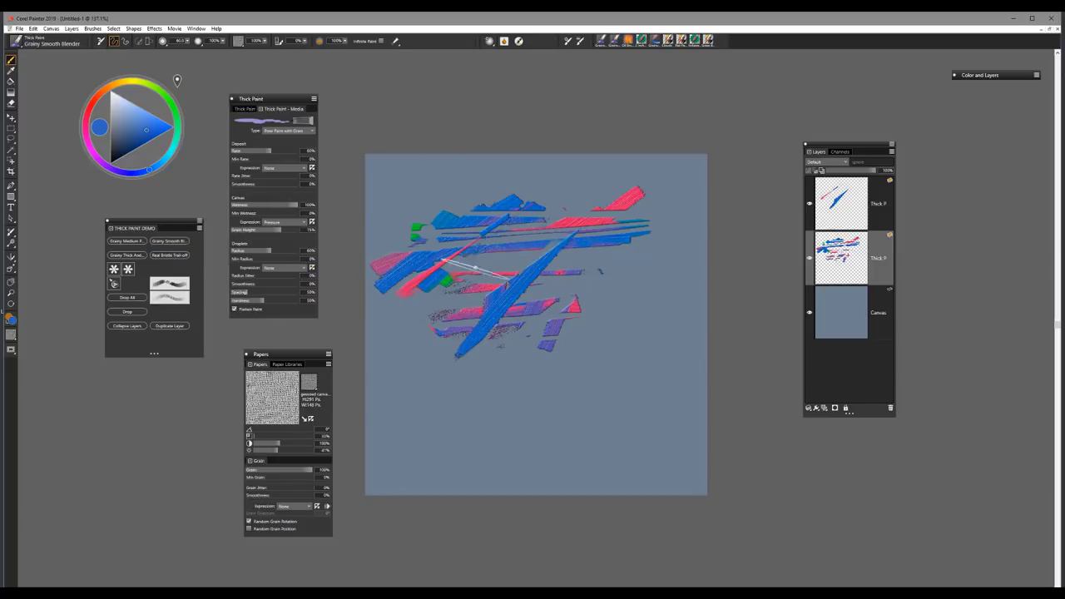
mouse_move(475, 267)
left_mouse_down()
mouse_move(433, 266)
mouse_move(438, 234)
mouse_move(466, 227)
mouse_move(554, 250)
mouse_move(565, 215)
mouse_move(522, 206)
mouse_move(507, 267)
mouse_move(463, 301)
mouse_move(525, 298)
left_mouse_up()
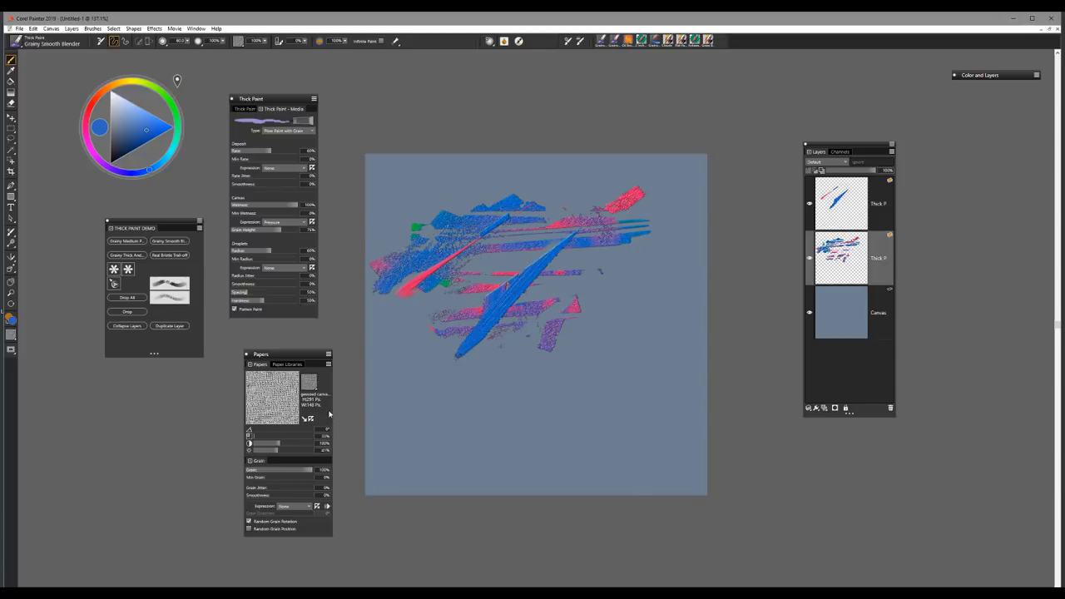
left_click_drag(258, 437, 261, 437)
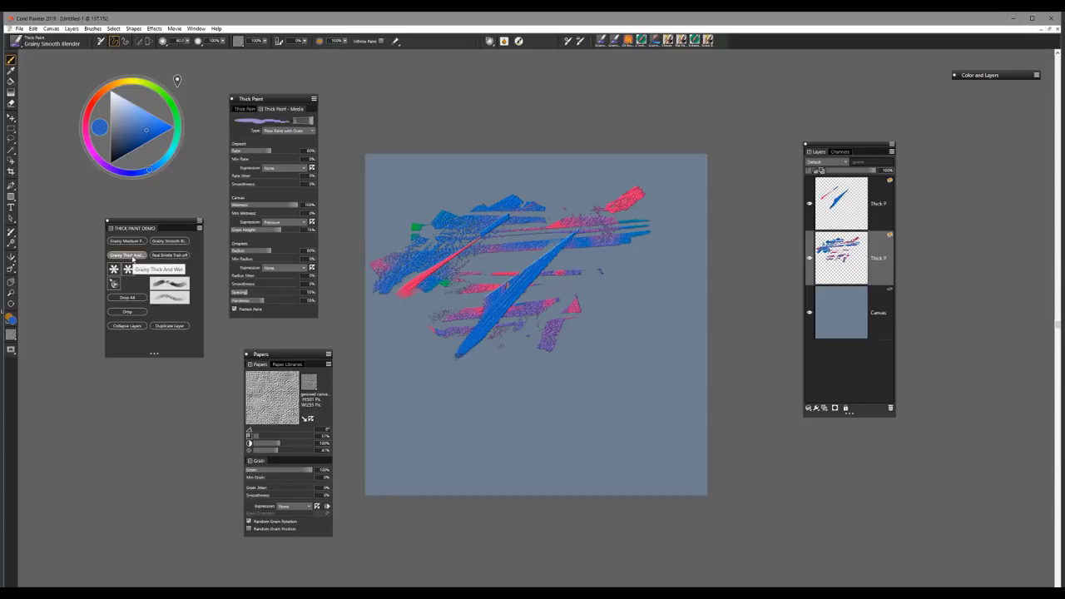
Paint a broad blue patch over the lower half of the strokes with the Grainy Thick And Wet brush.
left_click(133, 257)
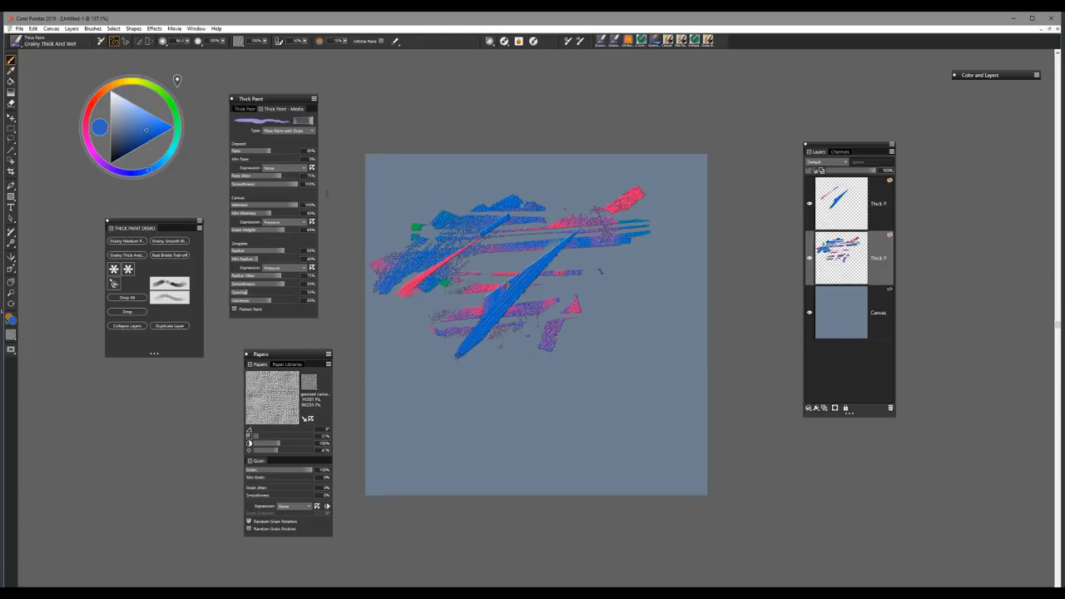
mouse_move(566, 387)
left_mouse_down()
mouse_move(446, 409)
mouse_move(477, 386)
mouse_move(575, 367)
mouse_move(582, 328)
mouse_move(508, 385)
mouse_move(450, 363)
mouse_move(520, 373)
mouse_move(468, 352)
mouse_move(515, 321)
mouse_move(514, 344)
mouse_move(476, 349)
mouse_move(499, 313)
left_mouse_up()
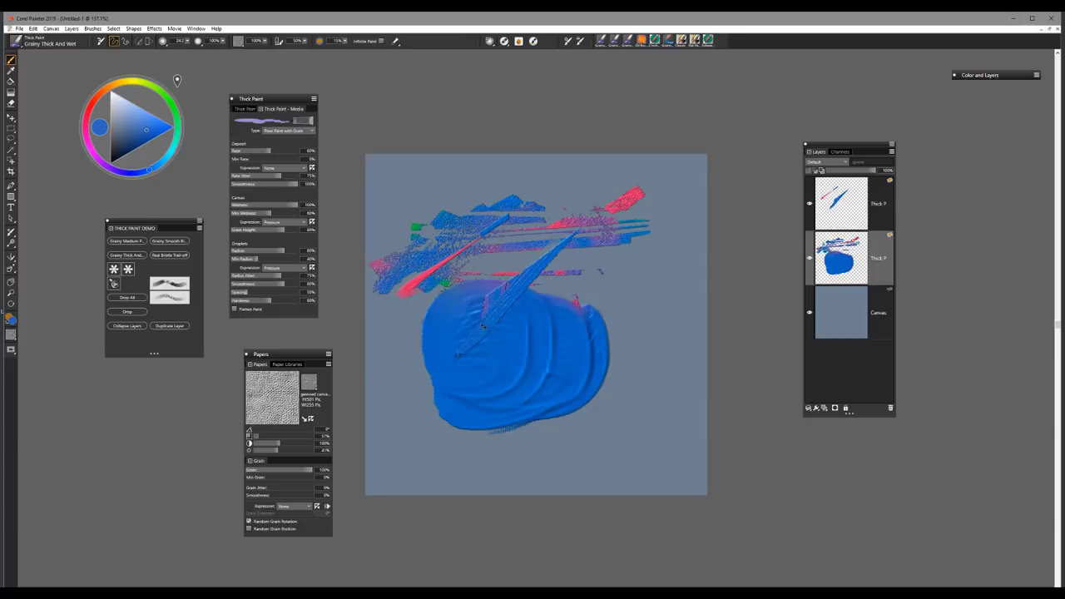
Clear all paint from both the lower and the upper Thick Paint layers.
key("BackSpace")
left_click(846, 213)
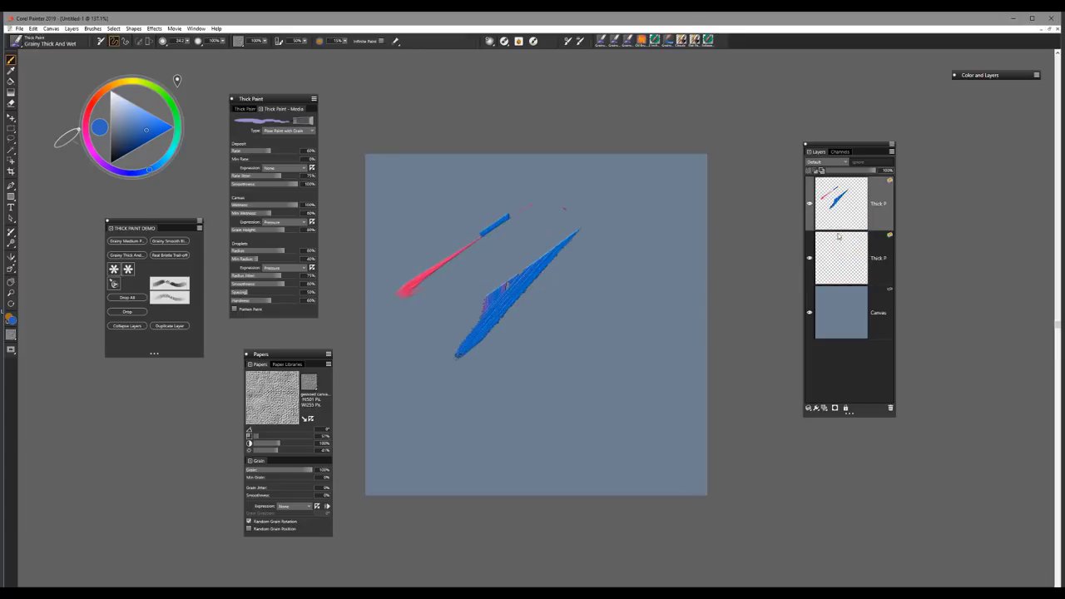
key("BackSpace")
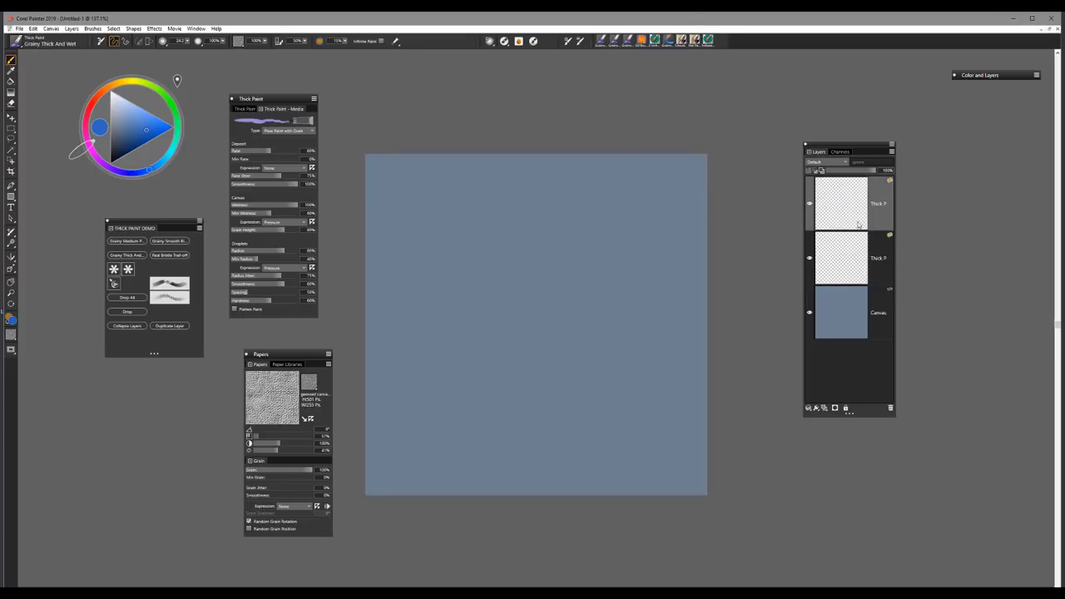
Paint overlapping, curved blue strokes across the upper middle of the canvas on the lower Thick Paint layer.
left_click(854, 258)
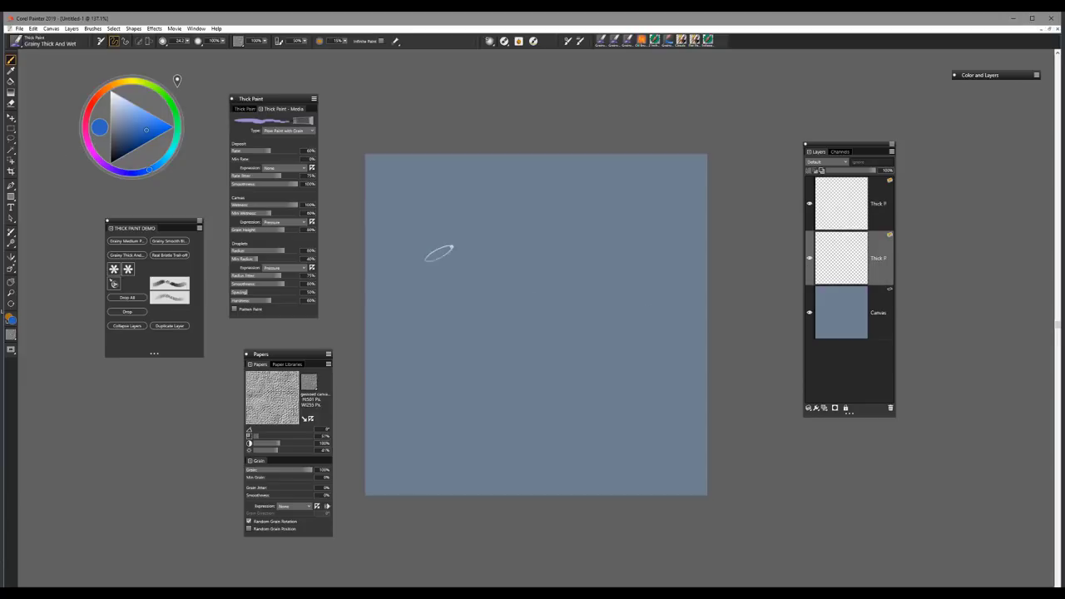
left_click_drag(439, 253, 542, 258)
mouse_move(540, 219)
left_mouse_down()
mouse_move(438, 276)
mouse_move(616, 268)
left_mouse_up()
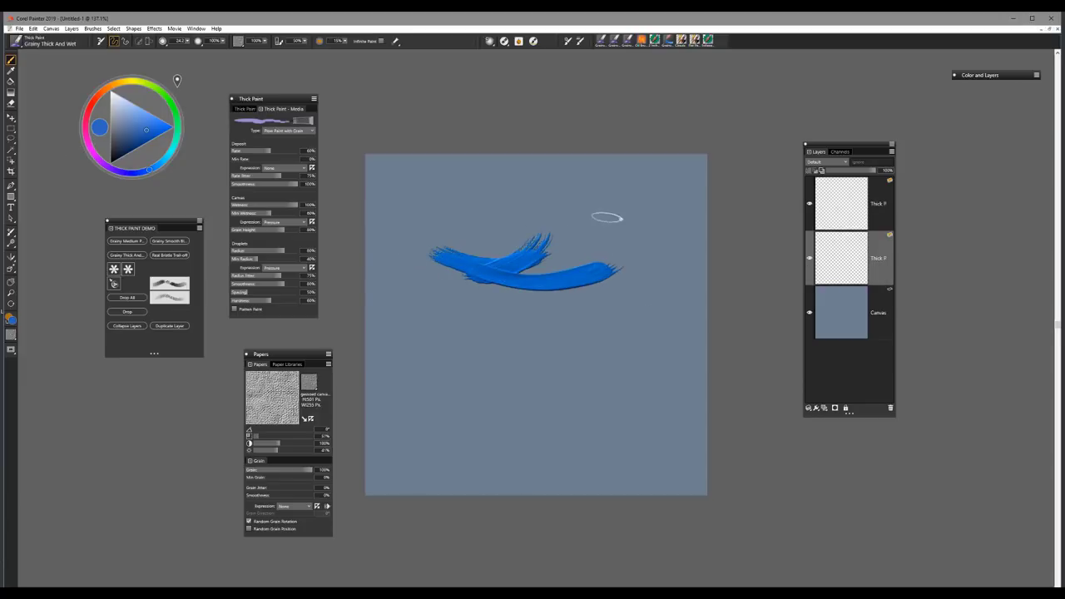
mouse_move(587, 236)
left_mouse_down()
mouse_move(466, 294)
mouse_move(633, 289)
left_mouse_up()
mouse_move(637, 237)
left_mouse_down()
mouse_move(601, 280)
mouse_move(487, 303)
mouse_move(465, 286)
mouse_move(555, 284)
mouse_move(595, 238)
left_mouse_up()
mouse_move(463, 281)
left_mouse_down()
mouse_move(532, 276)
mouse_move(574, 218)
left_mouse_up()
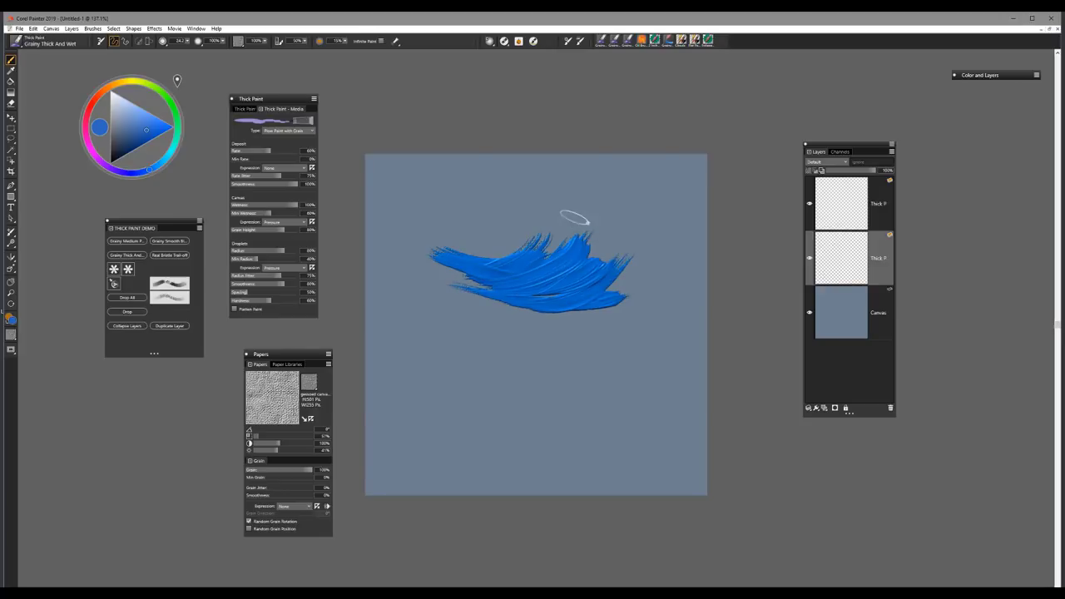
Change the color to golden orange and sweep curved strokes over the blue paint, extending past its right side.
left_click(116, 85)
mouse_move(470, 287)
left_mouse_down()
mouse_move(546, 274)
mouse_move(575, 246)
left_mouse_up()
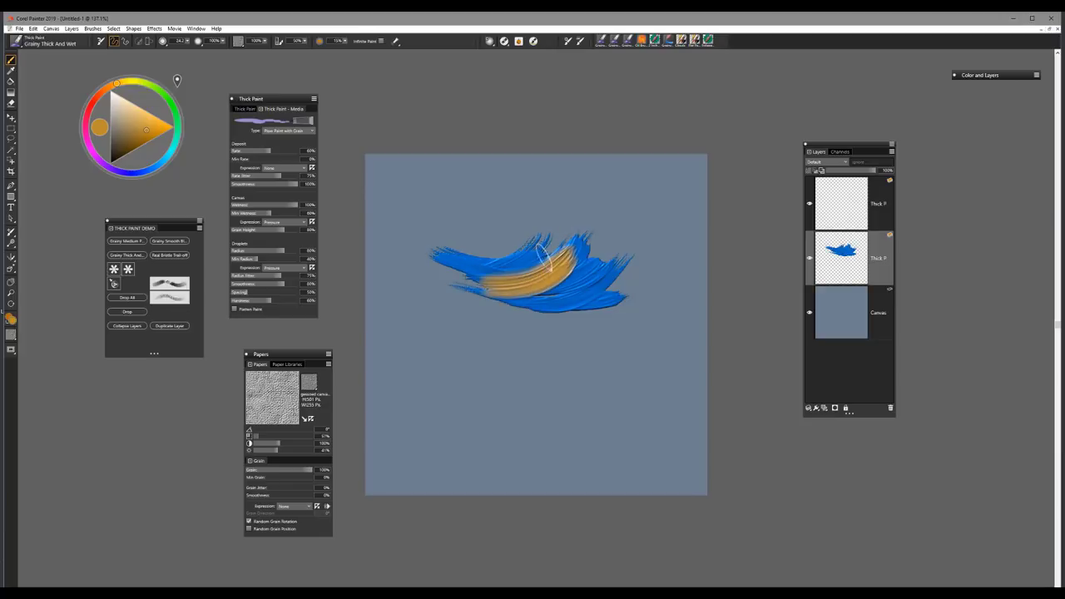
mouse_move(442, 292)
left_mouse_down()
mouse_move(518, 299)
mouse_move(555, 248)
left_mouse_up()
mouse_move(476, 317)
left_mouse_down()
mouse_move(582, 287)
mouse_move(624, 260)
left_mouse_up()
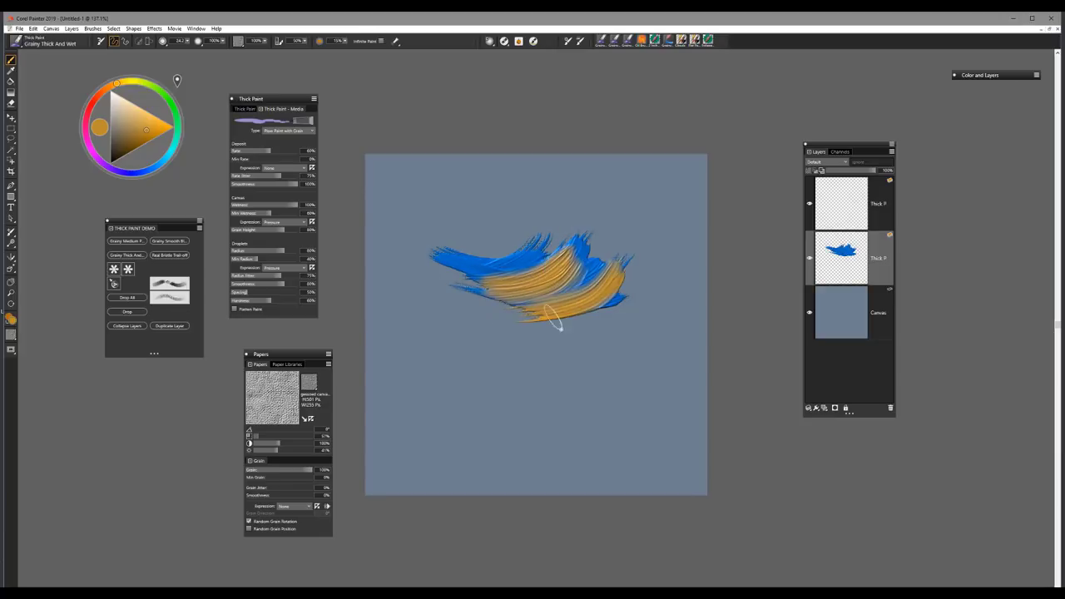
left_click_drag(557, 324, 653, 262)
mouse_move(404, 291)
left_mouse_down()
mouse_move(592, 273)
mouse_move(655, 198)
left_mouse_up()
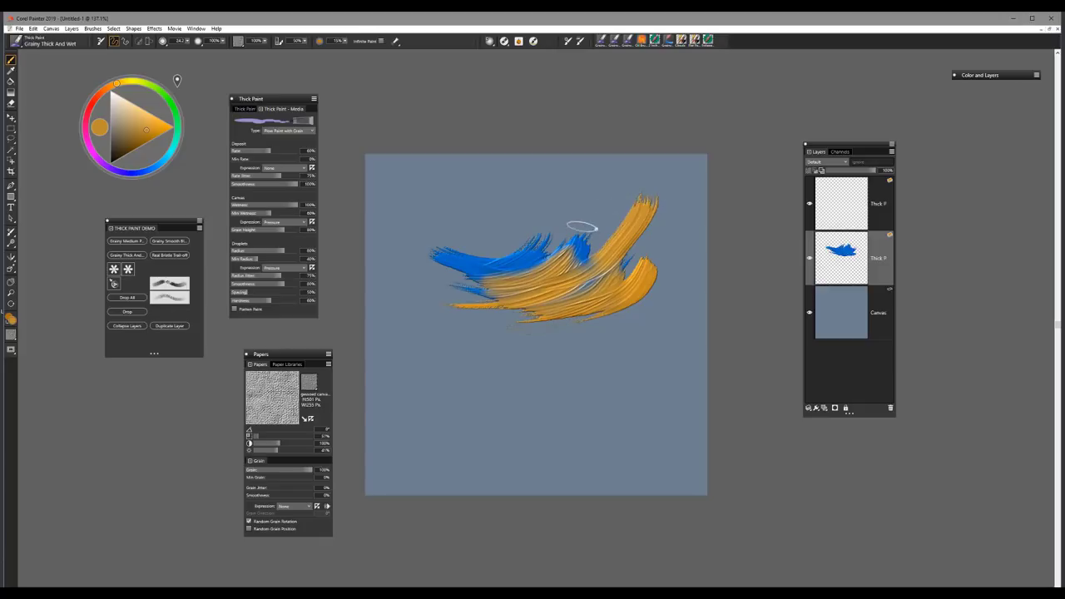
Switch the color back to blue and drag two curved strokes over the left and middle of the orange paint.
left_click(145, 172)
left_click_drag(437, 285, 539, 238)
mouse_move(464, 297)
left_mouse_down()
mouse_move(543, 264)
mouse_move(574, 275)
mouse_move(612, 241)
left_mouse_up()
Change the color to magenta and paint curved strokes through the blue and orange paint.
left_click(93, 151)
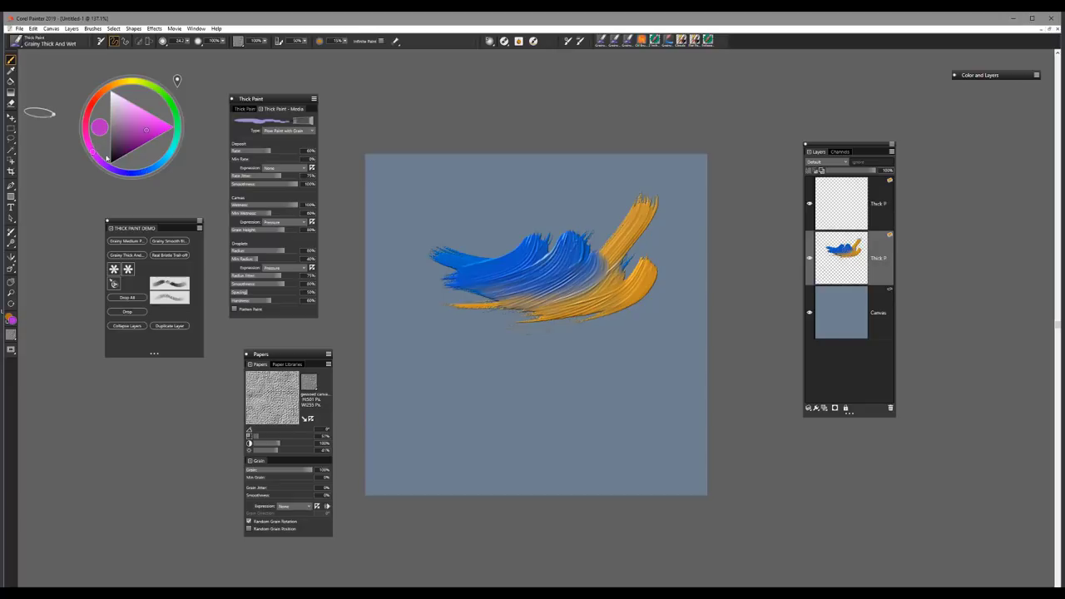
left_click_drag(456, 289, 558, 241)
left_click_drag(468, 301, 616, 265)
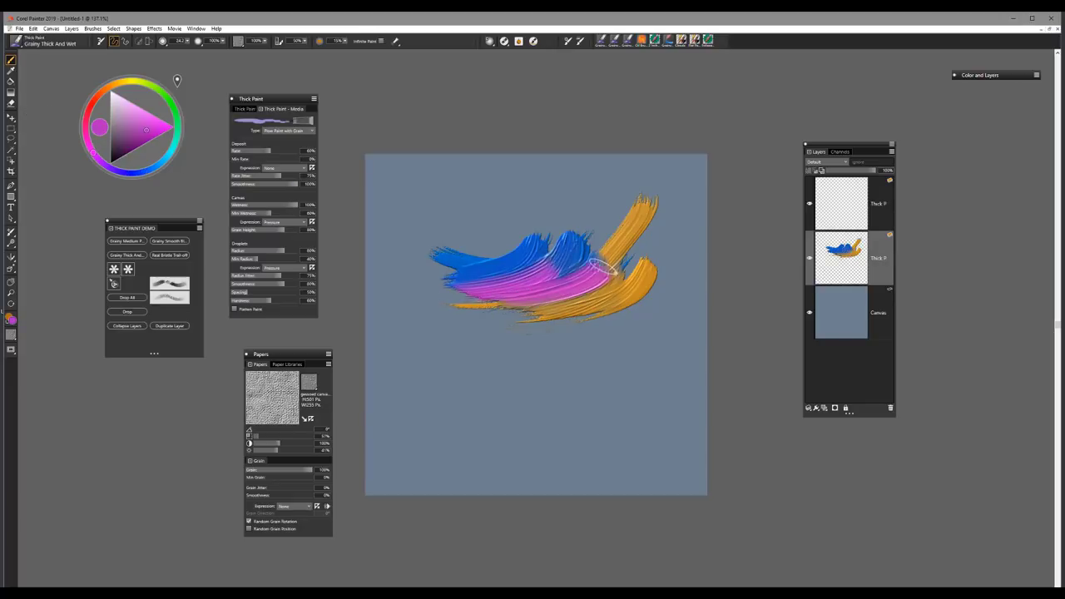
left_click_drag(524, 320, 633, 250)
Paint magenta strokes below the swatch and connect them up to the existing paint on its left and right sides.
left_click_drag(432, 388, 586, 335)
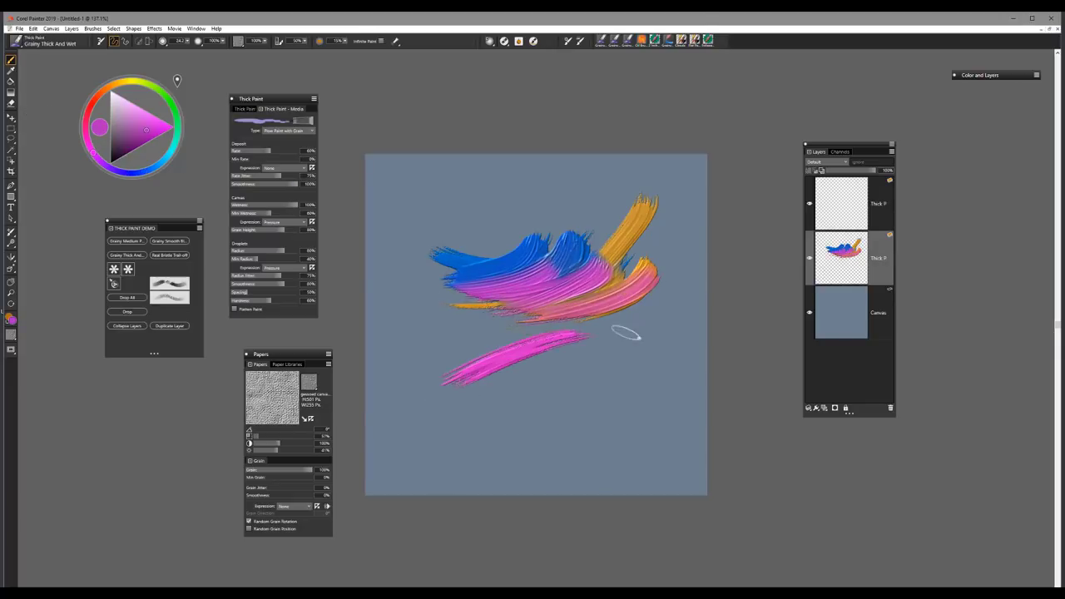
left_click_drag(470, 389, 628, 265)
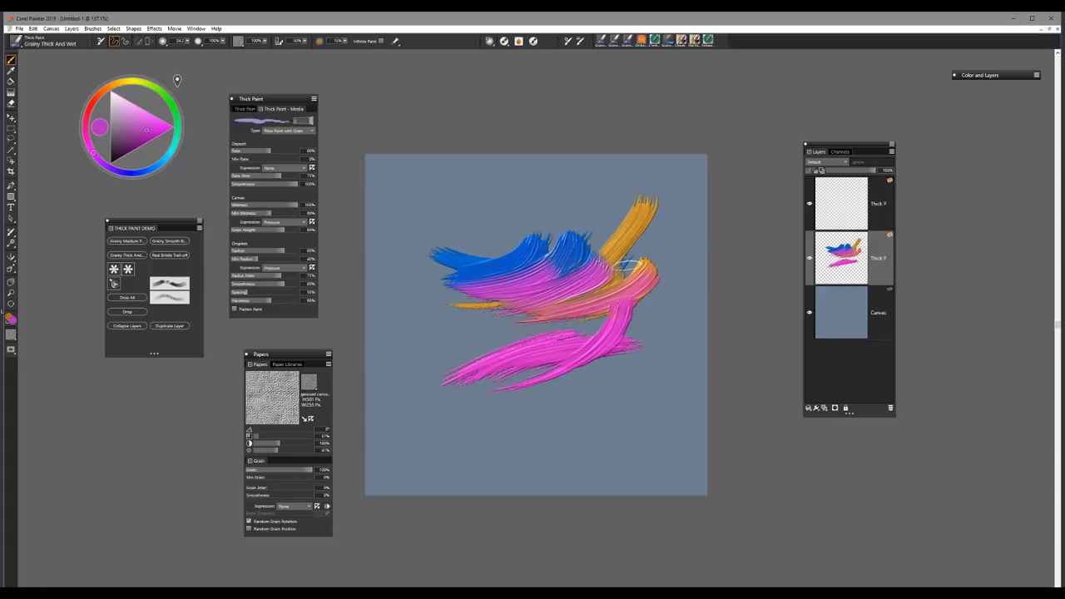
left_click_drag(451, 376, 485, 284)
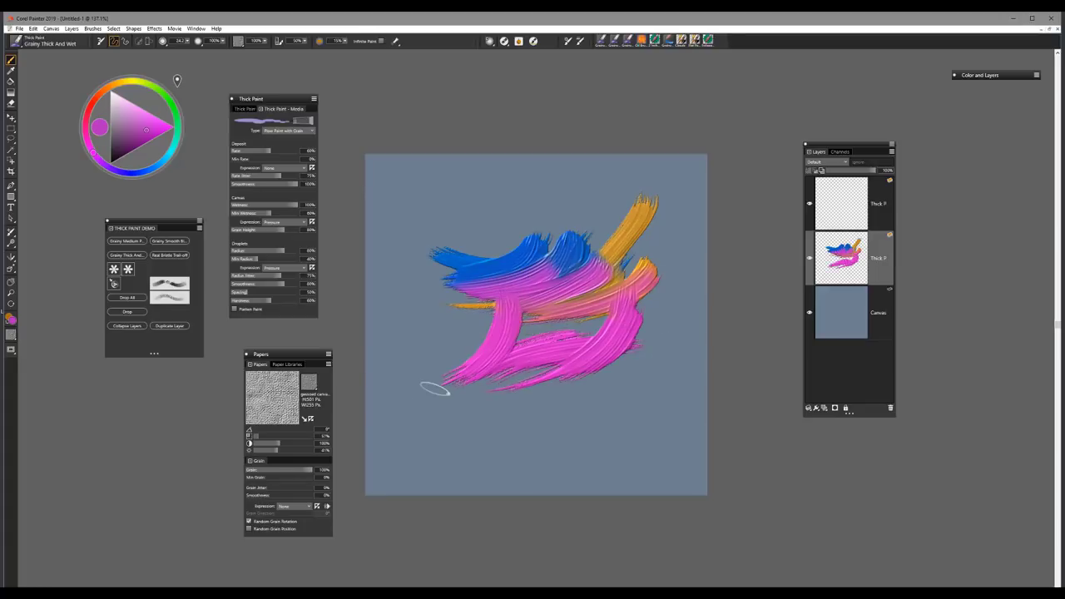
left_click_drag(466, 343, 468, 298)
left_click_drag(450, 383, 478, 317)
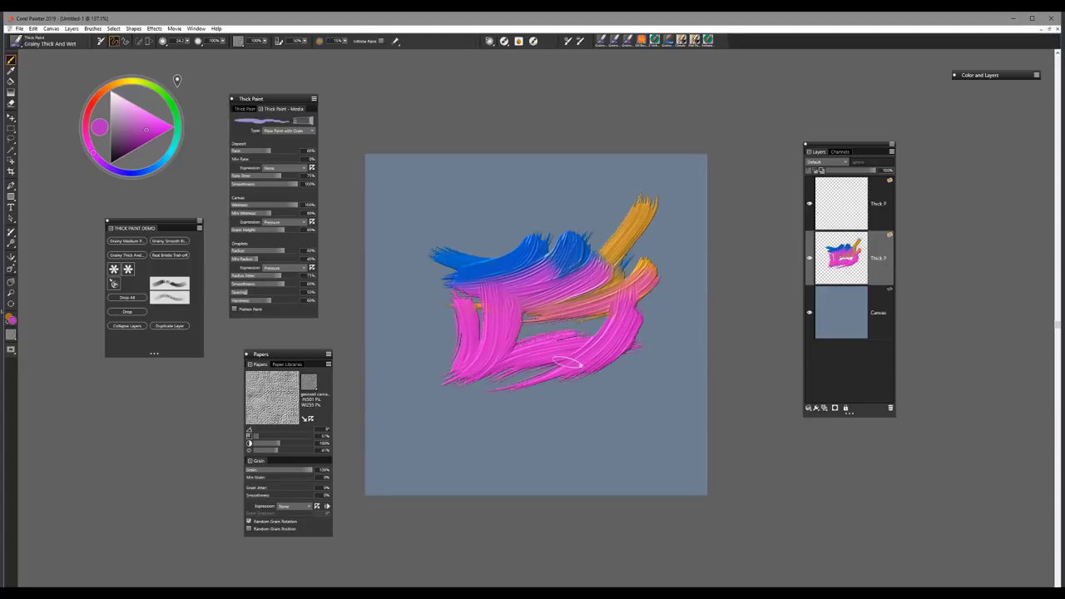
Add two long magenta strokes below the swatch and two diagonal ones down through the blue paint at its top.
left_click_drag(494, 426, 662, 360)
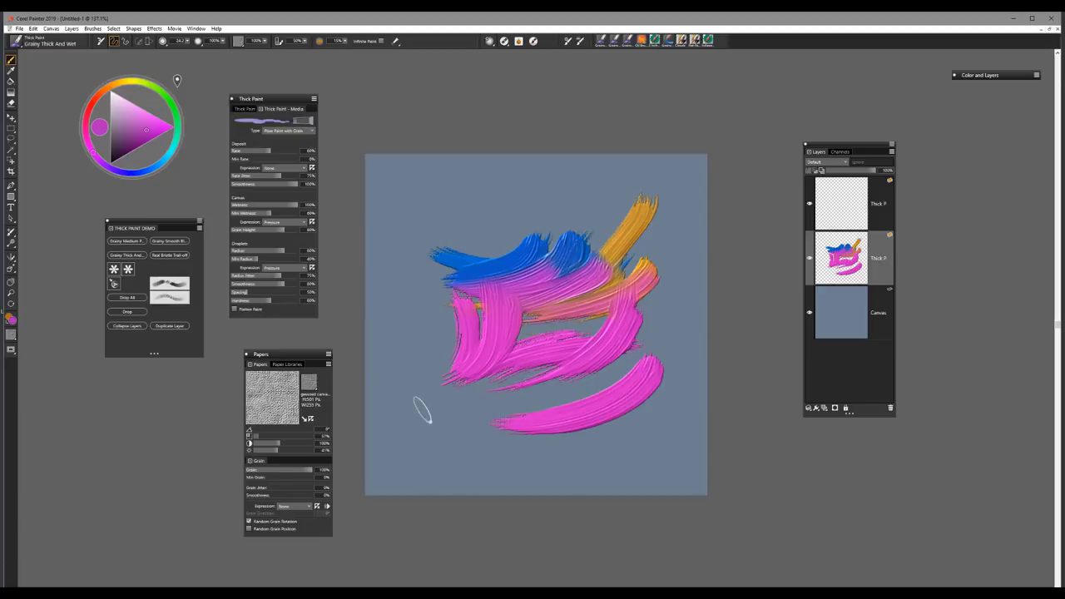
left_click_drag(422, 410, 604, 368)
left_click_drag(588, 212, 514, 310)
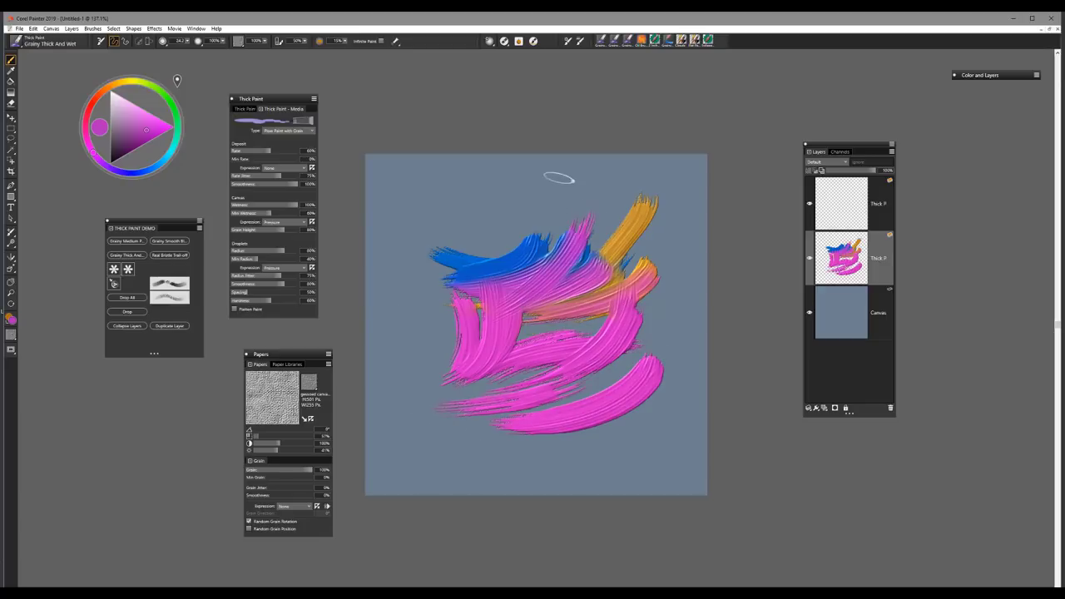
left_click_drag(555, 204, 466, 292)
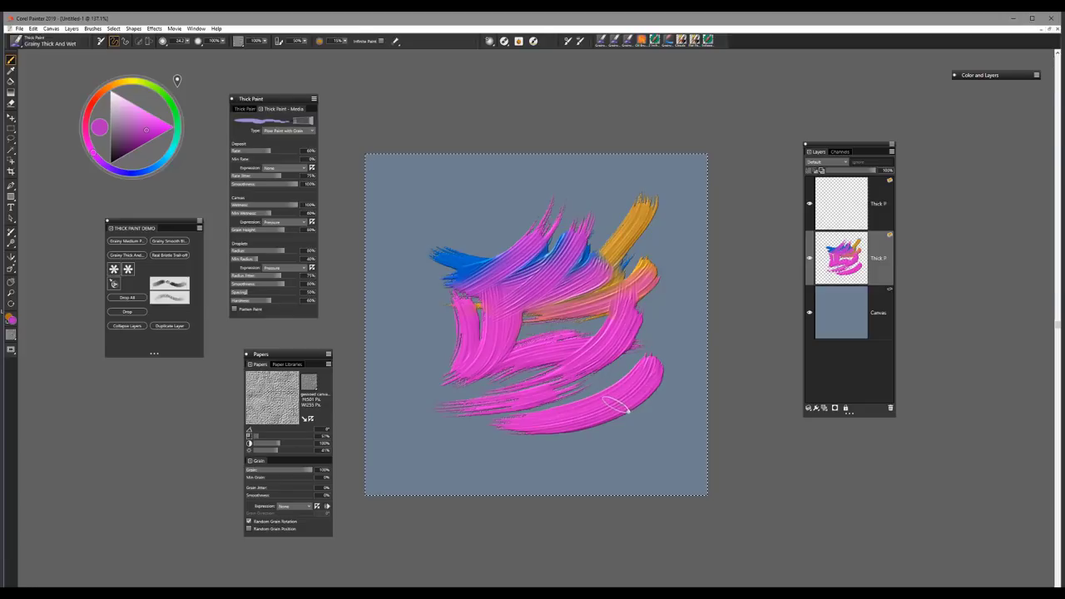
Clear the lower Thick Paint layer and paint a magenta patch of diagonal strokes with the Real Bristle Trail-off brush.
key("Delete")
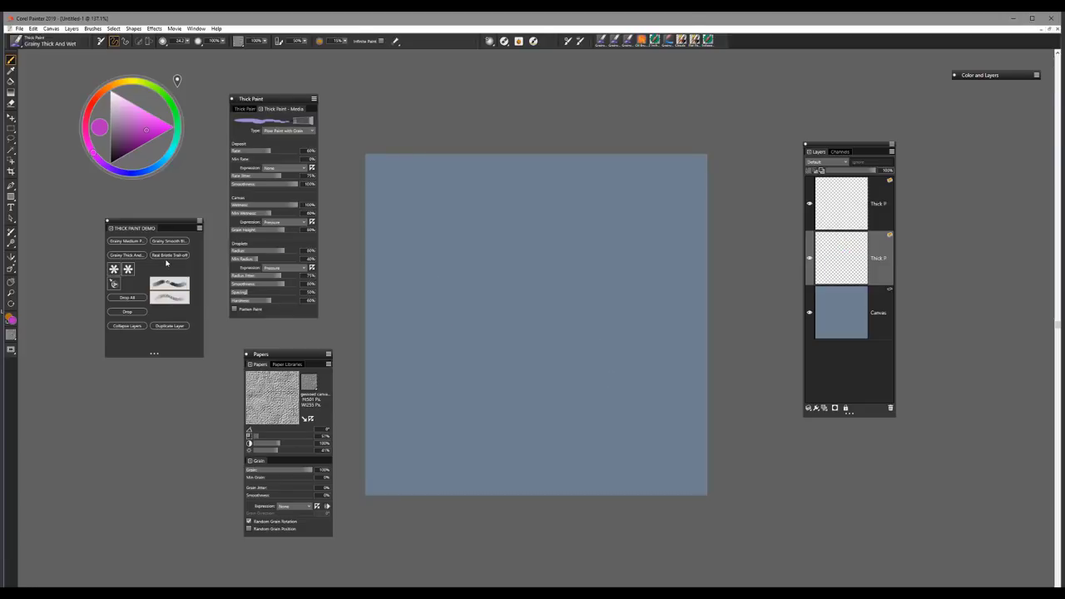
left_click(170, 256)
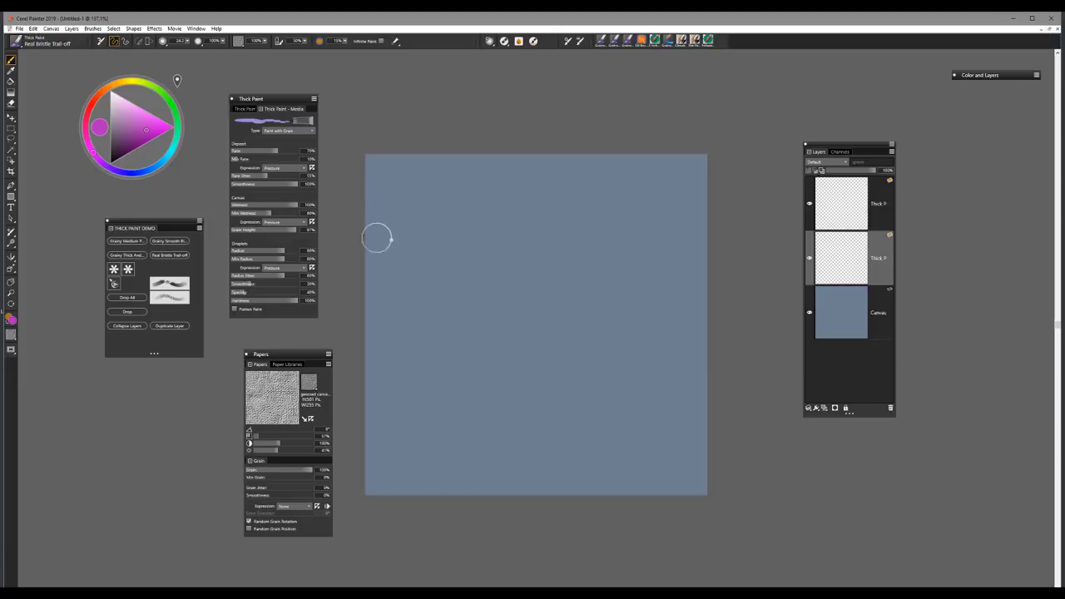
mouse_move(466, 312)
left_mouse_down()
mouse_move(552, 212)
mouse_move(442, 324)
mouse_move(433, 307)
mouse_move(566, 227)
mouse_move(480, 315)
mouse_move(437, 325)
mouse_move(563, 254)
mouse_move(580, 224)
mouse_move(457, 341)
mouse_move(505, 313)
mouse_move(473, 272)
mouse_move(426, 300)
mouse_move(549, 196)
mouse_move(480, 292)
left_mouse_up()
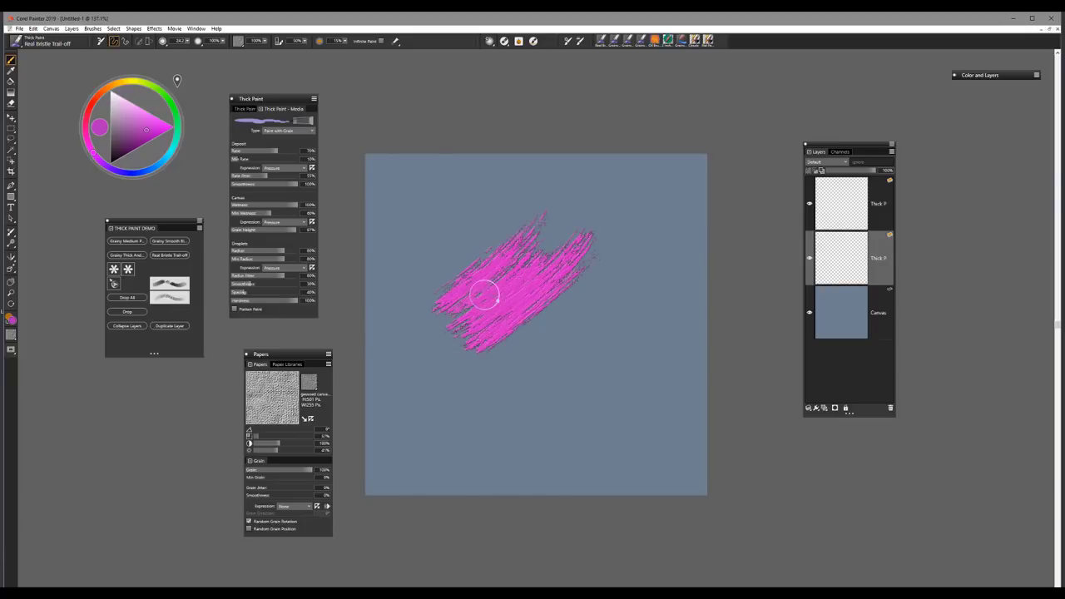
left_click_drag(499, 336, 585, 235)
mouse_move(564, 291)
left_mouse_down()
mouse_move(467, 376)
mouse_move(580, 299)
mouse_move(552, 325)
left_mouse_up()
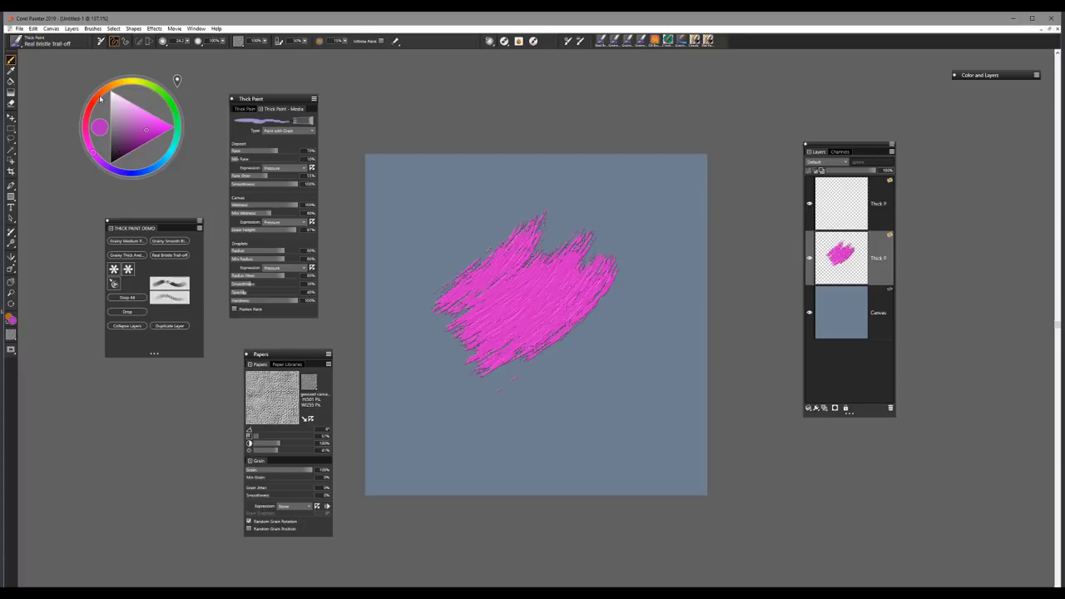
Change the color to dark olive green and paint a short vertical stroke beside the magenta patch's upper-right edge.
left_click(156, 92)
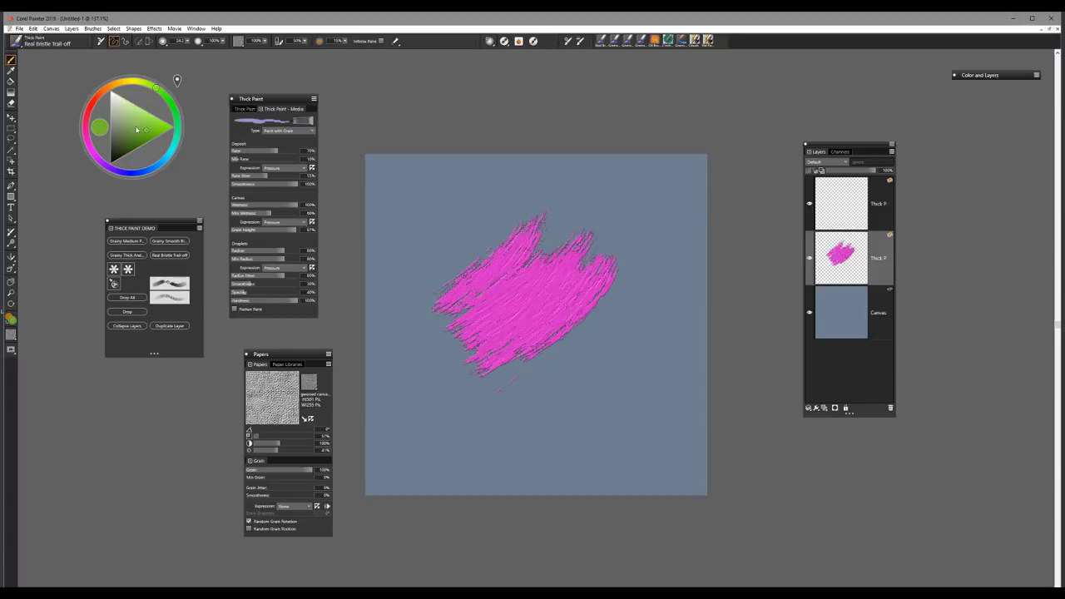
left_click(130, 144)
left_click_drag(153, 94, 138, 114)
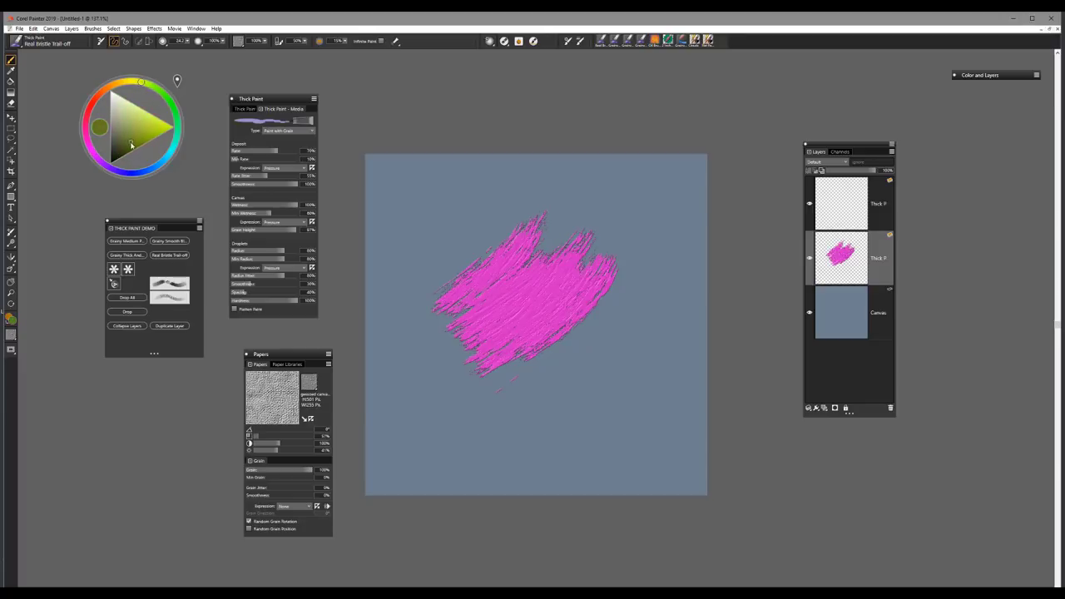
left_click_drag(496, 328, 504, 329)
mouse_move(630, 244)
left_mouse_down()
mouse_move(613, 195)
mouse_move(619, 241)
left_mouse_up()
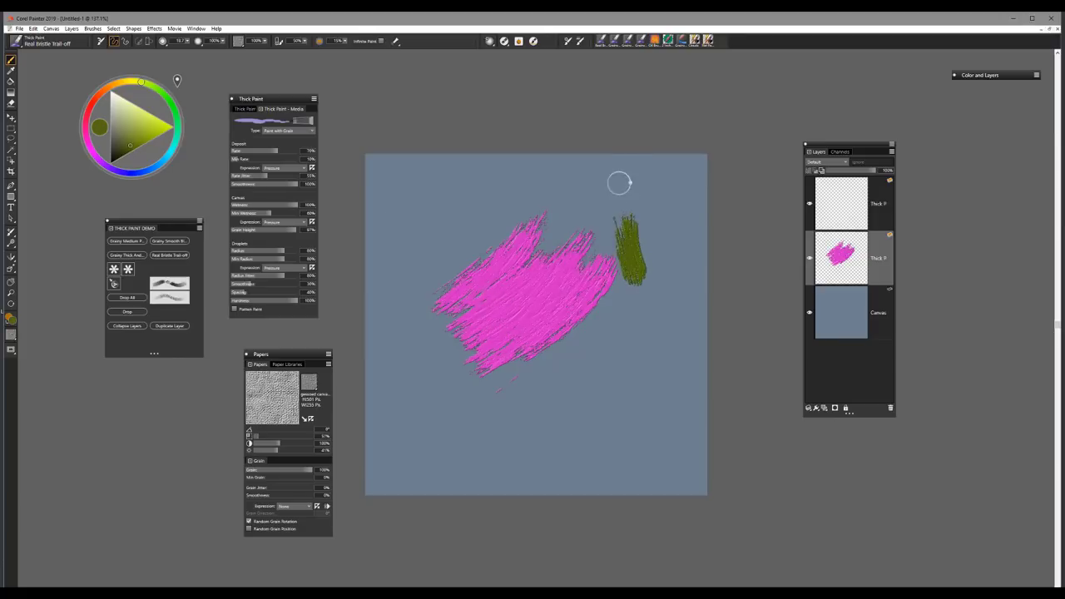
Paint spreading olive green strokes above and into the magenta patch's right side, varying the brush size.
mouse_move(619, 183)
left_mouse_down()
mouse_move(624, 249)
mouse_move(662, 201)
mouse_move(627, 236)
mouse_move(651, 199)
mouse_move(579, 208)
mouse_move(623, 204)
mouse_move(654, 237)
mouse_move(630, 262)
mouse_move(555, 282)
mouse_move(606, 259)
mouse_move(624, 265)
mouse_move(628, 294)
mouse_move(614, 285)
mouse_move(663, 243)
mouse_move(647, 257)
mouse_move(668, 224)
mouse_move(620, 264)
mouse_move(652, 173)
mouse_move(647, 208)
mouse_move(636, 177)
mouse_move(608, 214)
mouse_move(644, 168)
mouse_move(620, 201)
mouse_move(607, 173)
mouse_move(617, 185)
mouse_move(621, 162)
mouse_move(606, 191)
mouse_move(624, 203)
mouse_move(614, 243)
mouse_move(653, 236)
mouse_move(552, 247)
left_mouse_up()
key("bracketleft")
key("bracketleft")
key("bracketleft")
key("bracketright")
key("bracketright")
key("bracketright")
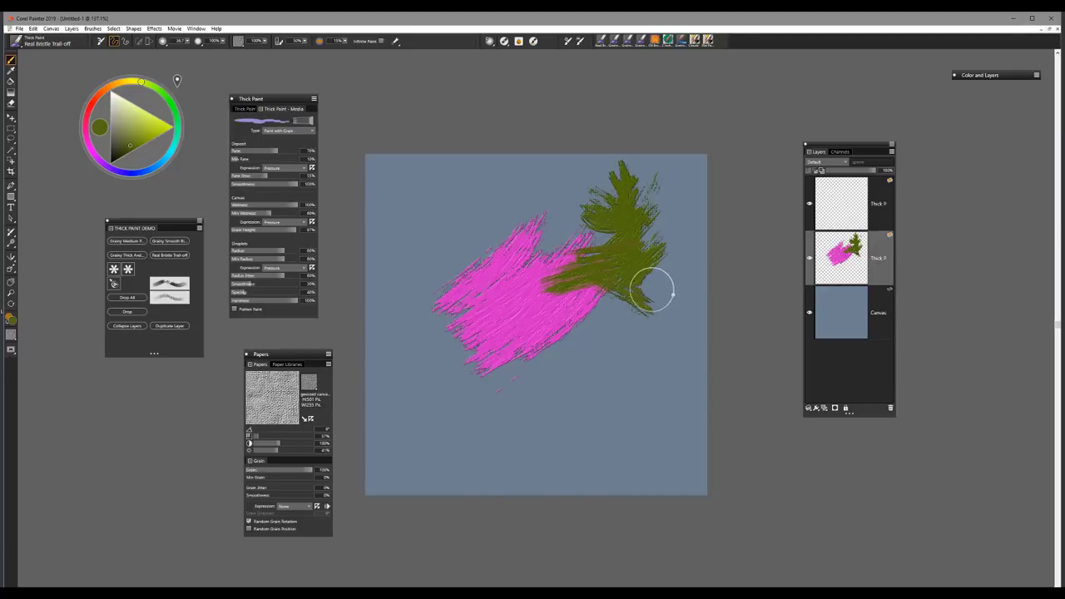
Reduce the brush size and extend the olive green foliage with spreading strokes down through the magenta patch and toward the canvas's right edge.
key("bracketleft")
key("bracketleft")
key("bracketleft")
mouse_move(625, 305)
left_mouse_down()
mouse_move(552, 344)
mouse_move(601, 297)
mouse_move(542, 293)
mouse_move(600, 304)
mouse_move(626, 293)
mouse_move(612, 272)
mouse_move(679, 269)
mouse_move(675, 299)
mouse_move(622, 337)
mouse_move(558, 321)
mouse_move(649, 346)
mouse_move(608, 324)
mouse_move(578, 361)
mouse_move(626, 332)
mouse_move(524, 330)
mouse_move(620, 363)
mouse_move(603, 310)
mouse_move(654, 348)
mouse_move(696, 297)
mouse_move(640, 364)
mouse_move(613, 259)
left_mouse_up()
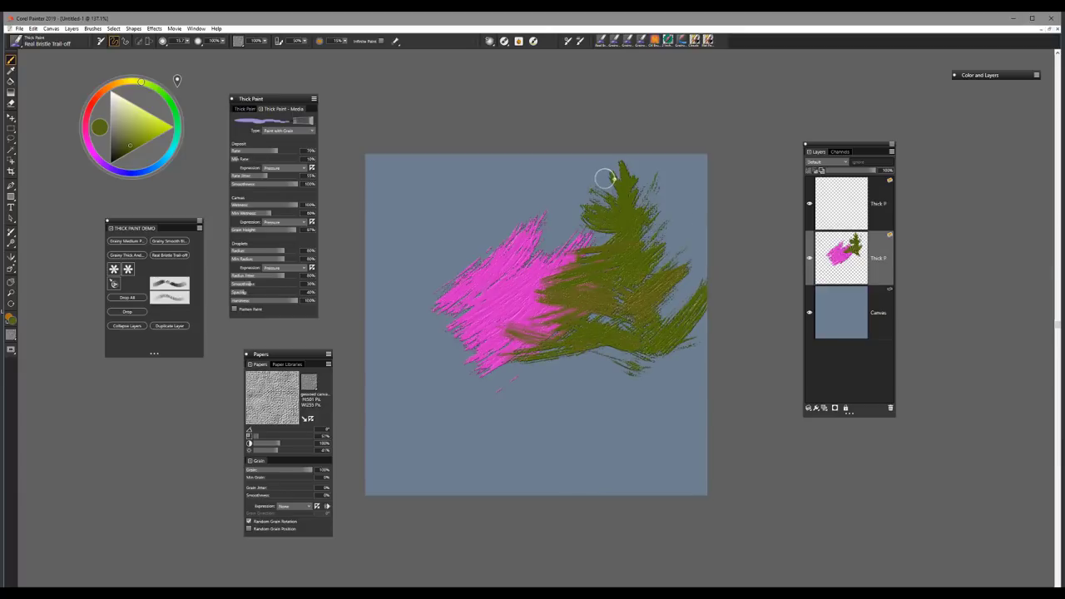
mouse_move(605, 177)
left_mouse_down()
mouse_move(625, 147)
mouse_move(614, 173)
mouse_move(654, 175)
mouse_move(604, 235)
mouse_move(621, 257)
mouse_move(628, 311)
mouse_move(634, 291)
mouse_move(620, 359)
mouse_move(599, 353)
mouse_move(623, 352)
mouse_move(613, 352)
mouse_move(637, 380)
mouse_move(653, 362)
mouse_move(535, 427)
mouse_move(541, 385)
mouse_move(511, 395)
left_mouse_up()
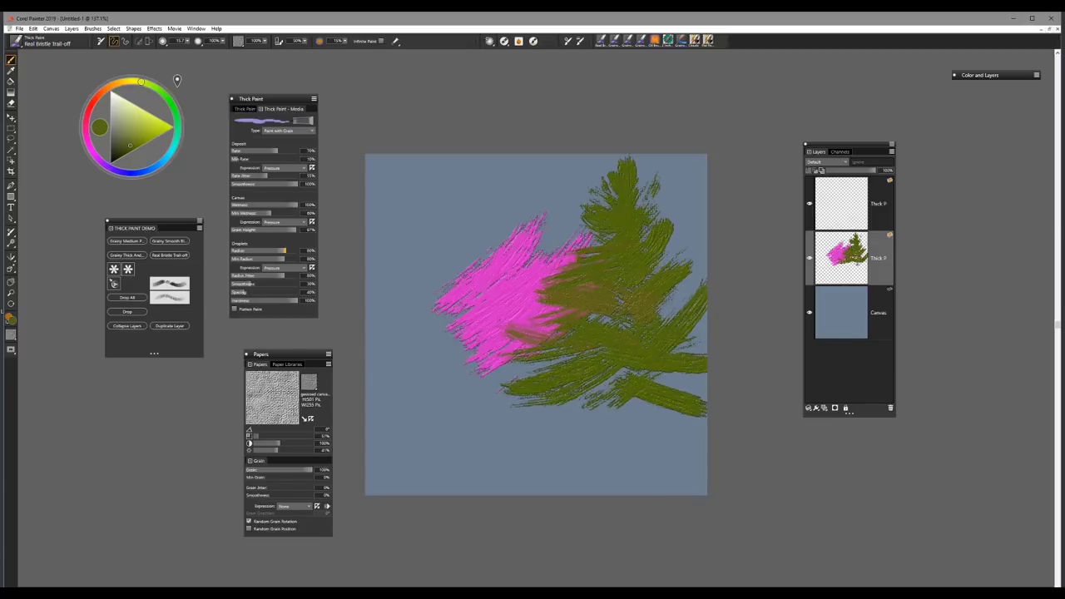
Change the color to a darker olive and shade the center, top and lower branches of the green foliage with short strokes.
left_click(122, 149)
mouse_move(610, 344)
left_mouse_down()
mouse_move(523, 396)
mouse_move(566, 346)
left_mouse_up()
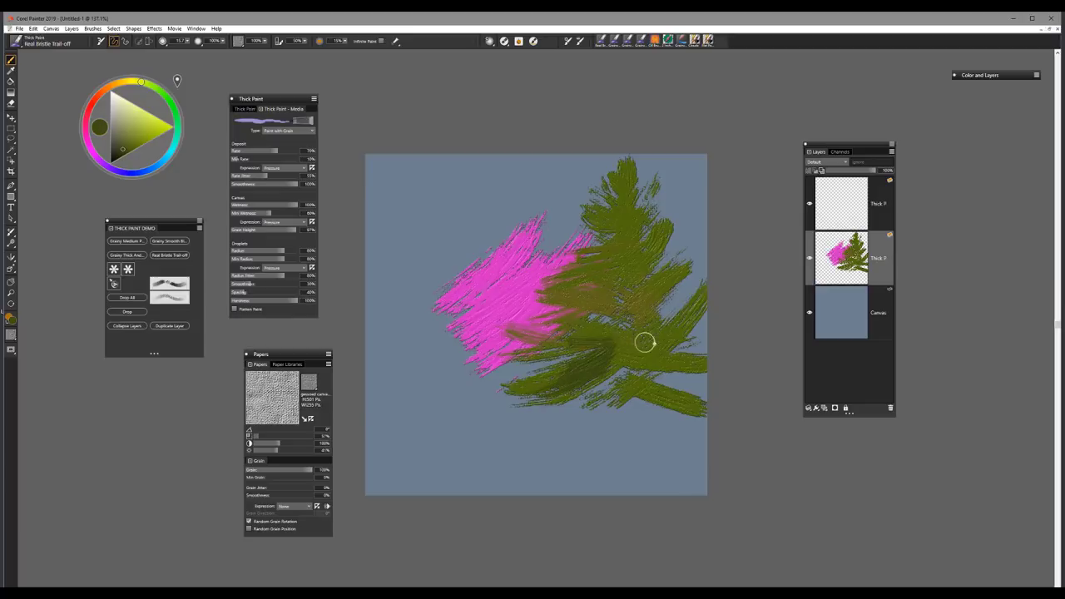
left_click_drag(657, 333, 592, 332)
mouse_move(659, 291)
left_mouse_down()
mouse_move(602, 321)
mouse_move(621, 314)
mouse_move(604, 288)
mouse_move(552, 301)
mouse_move(553, 248)
mouse_move(625, 263)
mouse_move(613, 191)
left_mouse_up()
left_click_drag(616, 251, 577, 209)
mouse_move(653, 200)
left_mouse_down()
mouse_move(575, 255)
mouse_move(659, 257)
mouse_move(632, 284)
left_mouse_up()
mouse_move(706, 335)
left_mouse_down()
mouse_move(584, 385)
mouse_move(654, 317)
mouse_move(544, 305)
mouse_move(541, 272)
mouse_move(633, 316)
mouse_move(602, 278)
left_mouse_up()
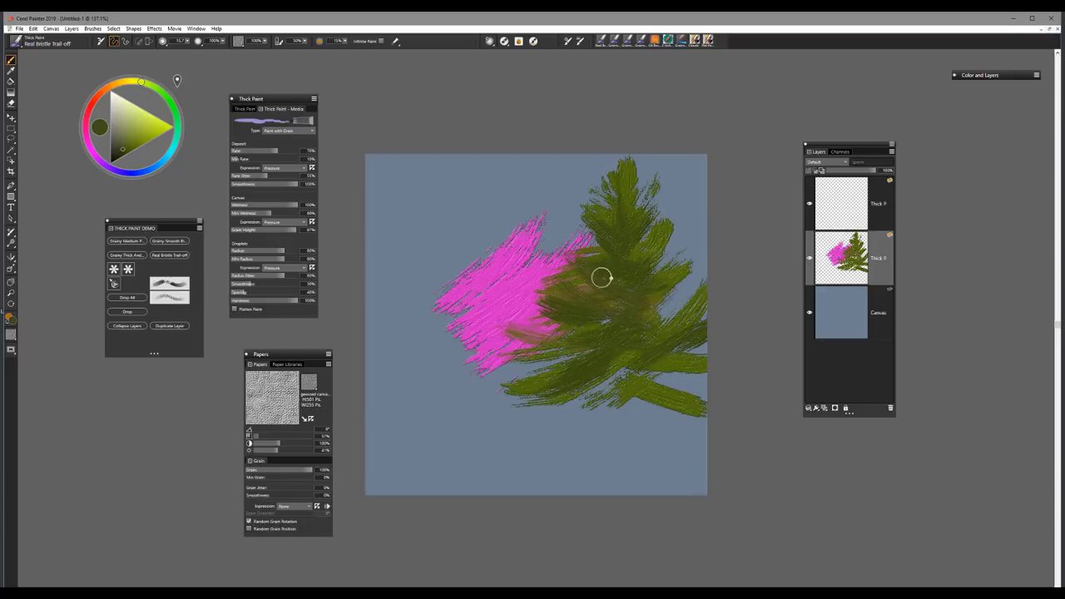
left_click_drag(627, 346, 671, 361)
left_click_drag(708, 297, 657, 333)
left_click_drag(632, 298, 648, 234)
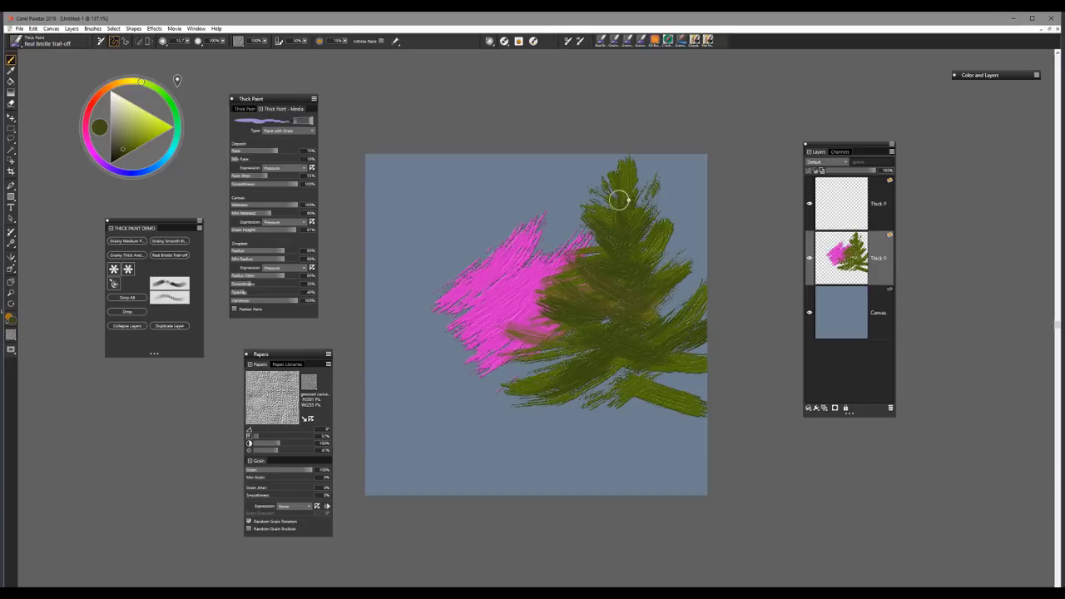
left_click_drag(615, 188, 623, 197)
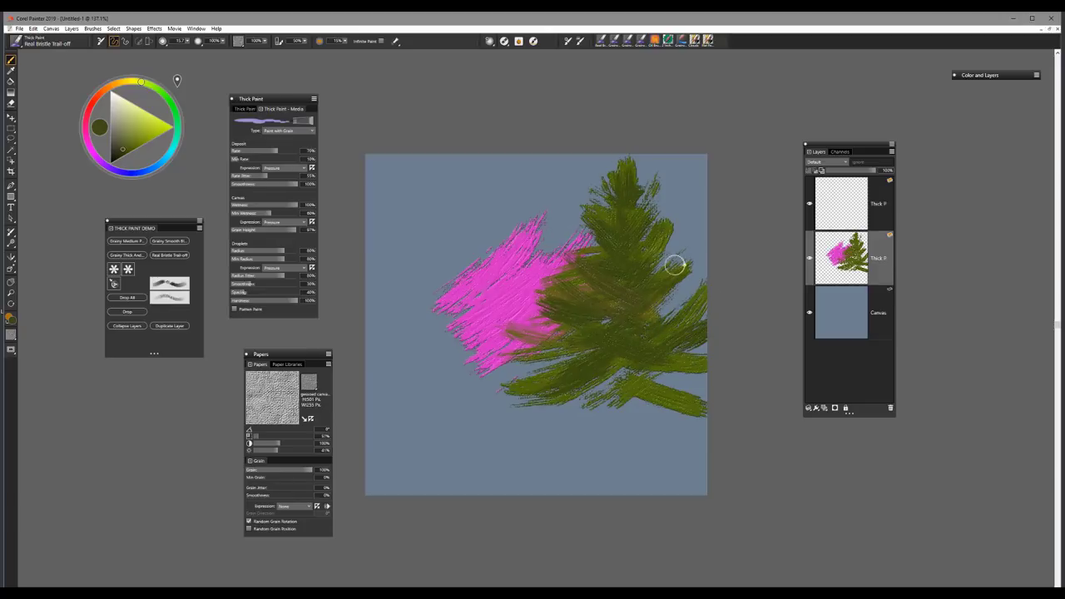
left_click_drag(651, 364, 642, 393)
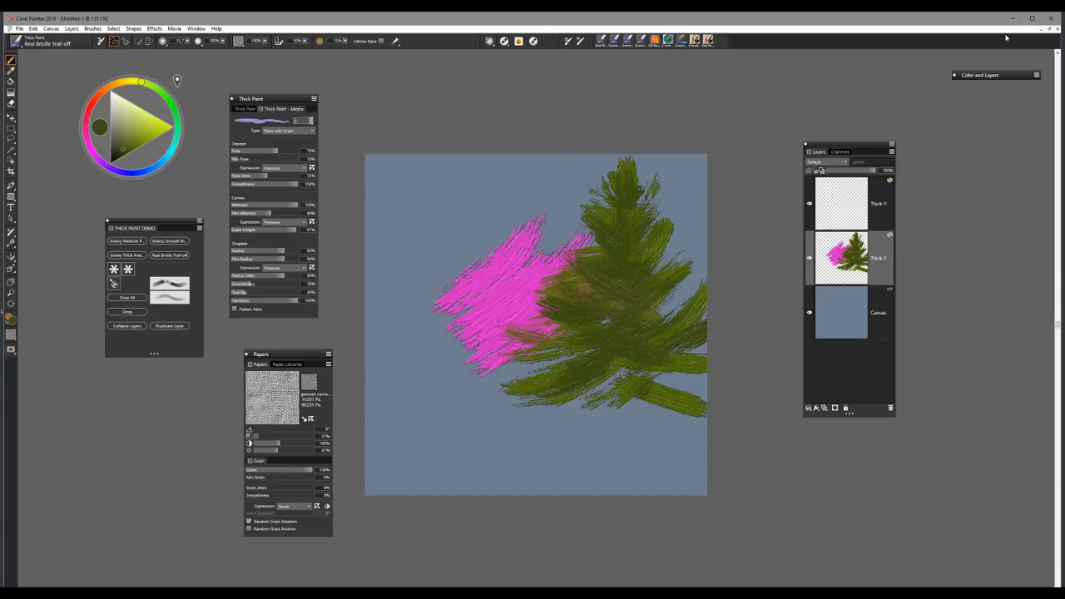
Close the untitled document without saving and move the Thick Paint, Thick Paint Demo, Papers and Layers panels off the farmhouse painting.
left_click(1057, 29)
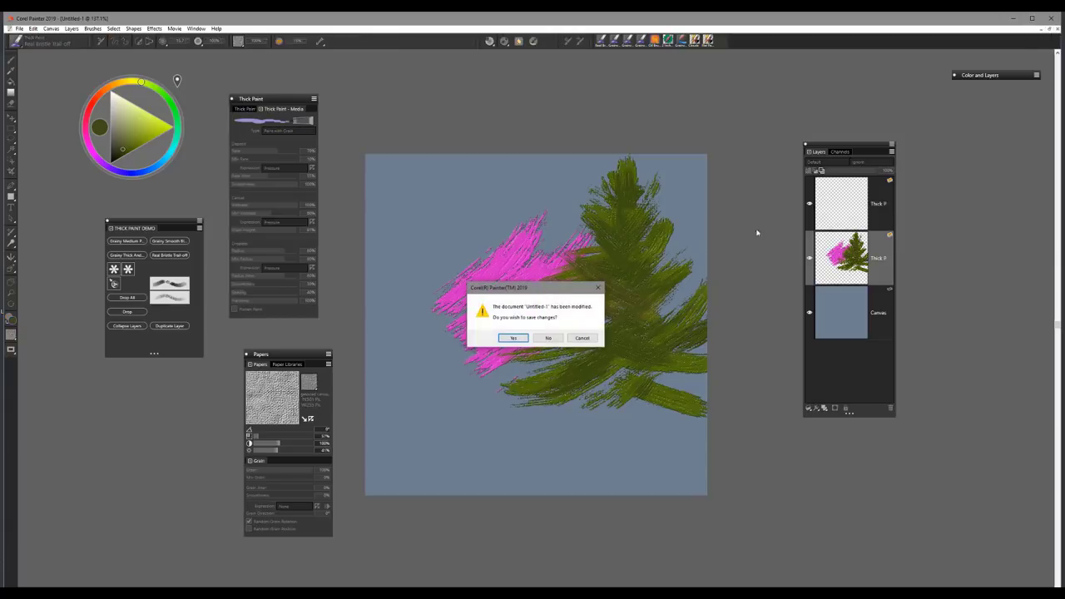
left_click(549, 338)
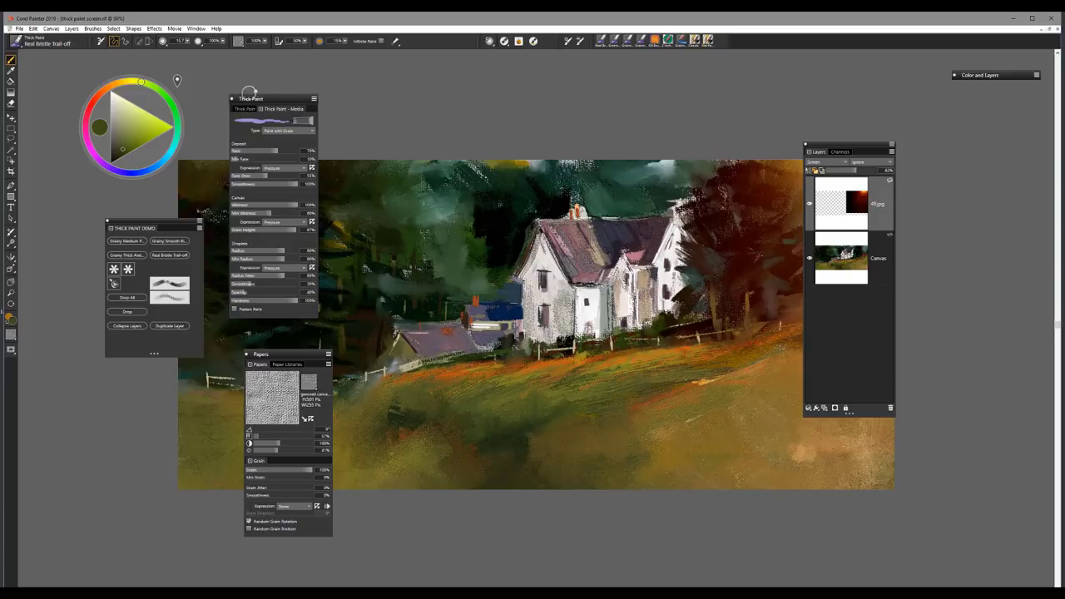
mouse_move(276, 100)
left_mouse_down()
mouse_move(124, 348)
mouse_move(126, 364)
left_mouse_up()
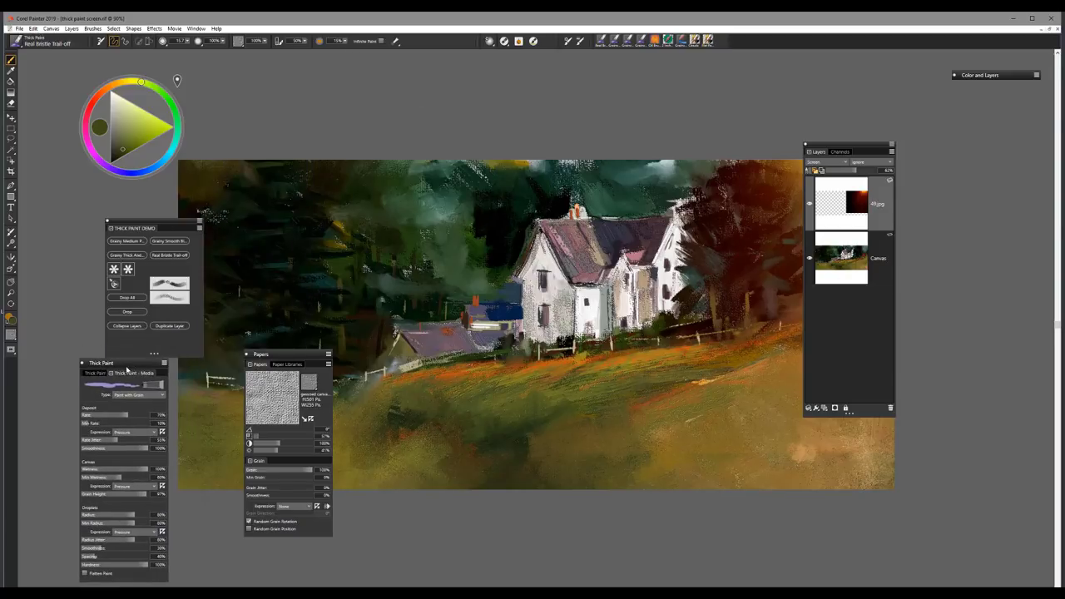
left_click_drag(158, 227, 130, 210)
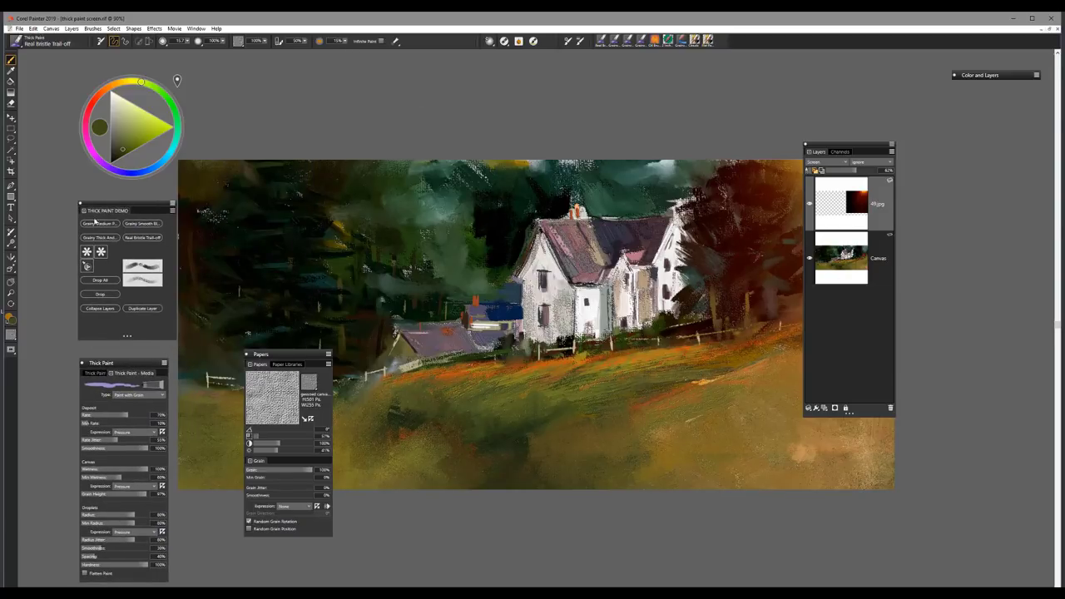
left_click_drag(285, 356, 960, 158)
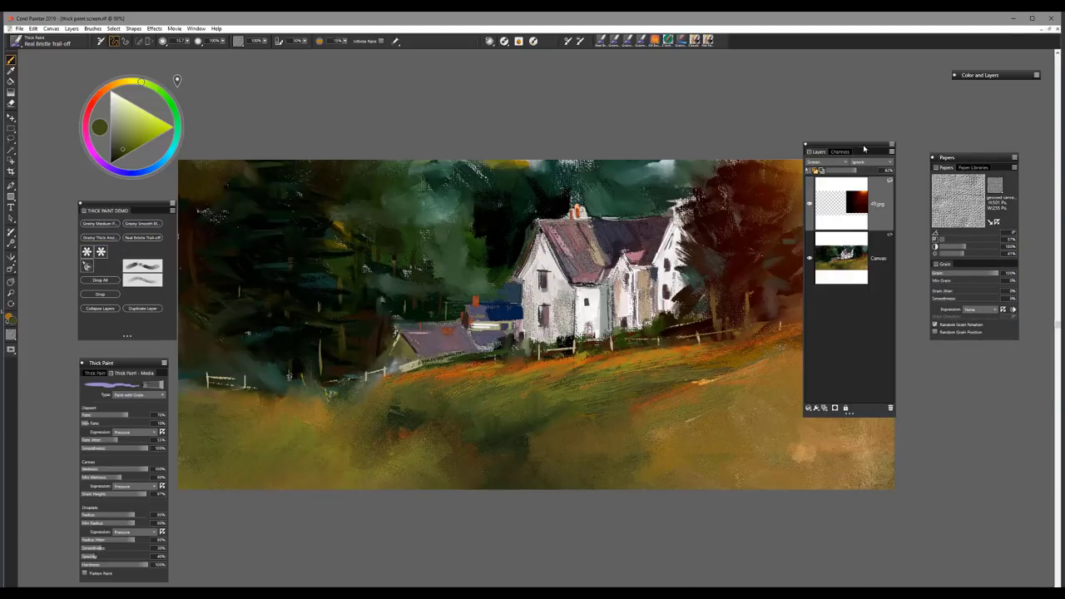
left_click_drag(864, 148, 965, 171)
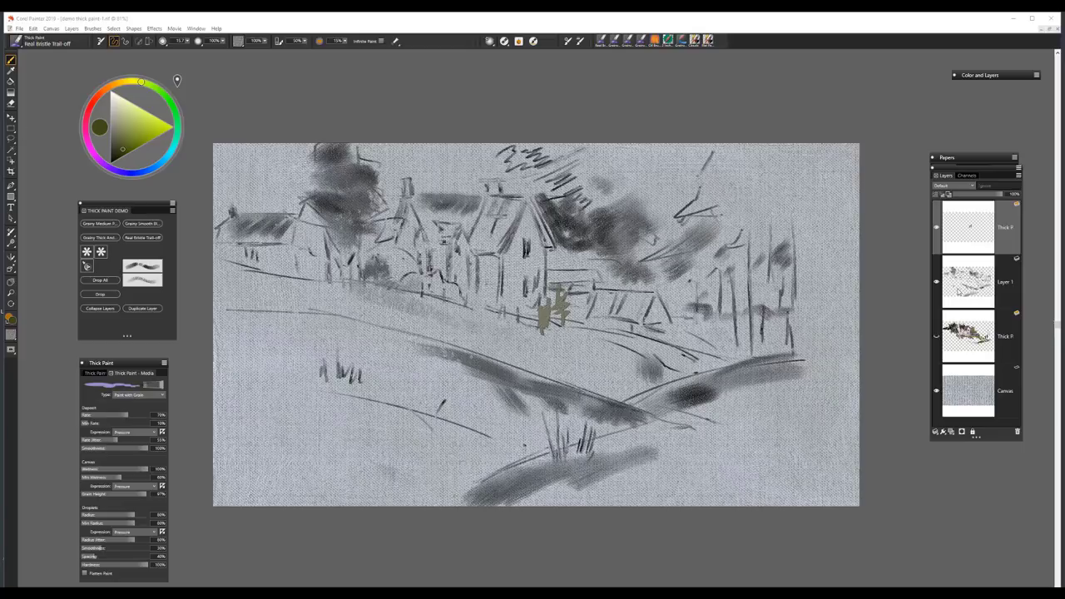
Set the blending mode of the top Thick Paint layer above the charcoal sketch to Multiply.
double_click(982, 281)
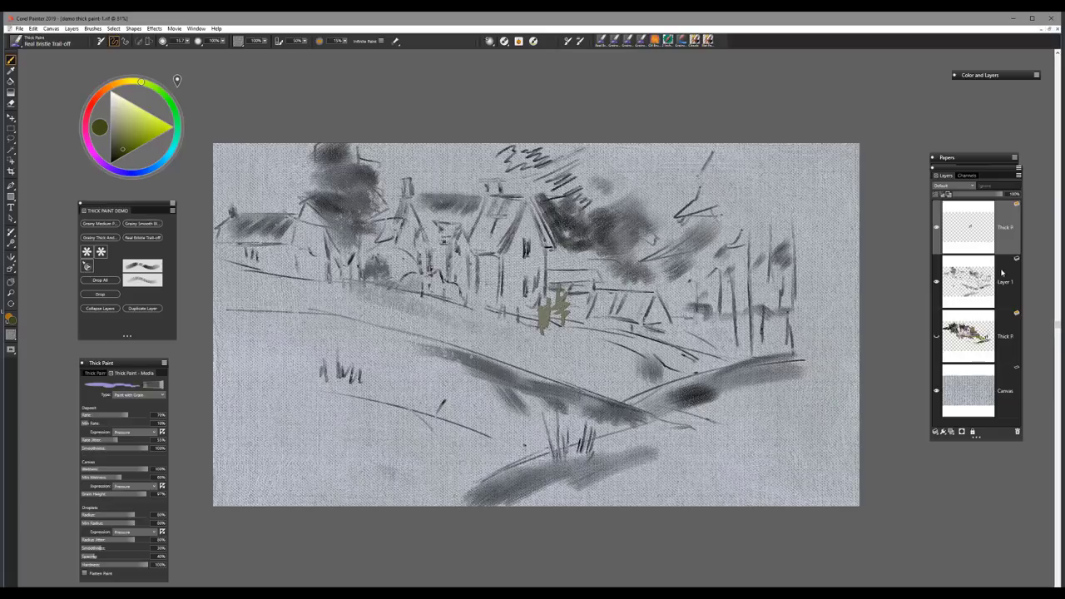
left_click(953, 185)
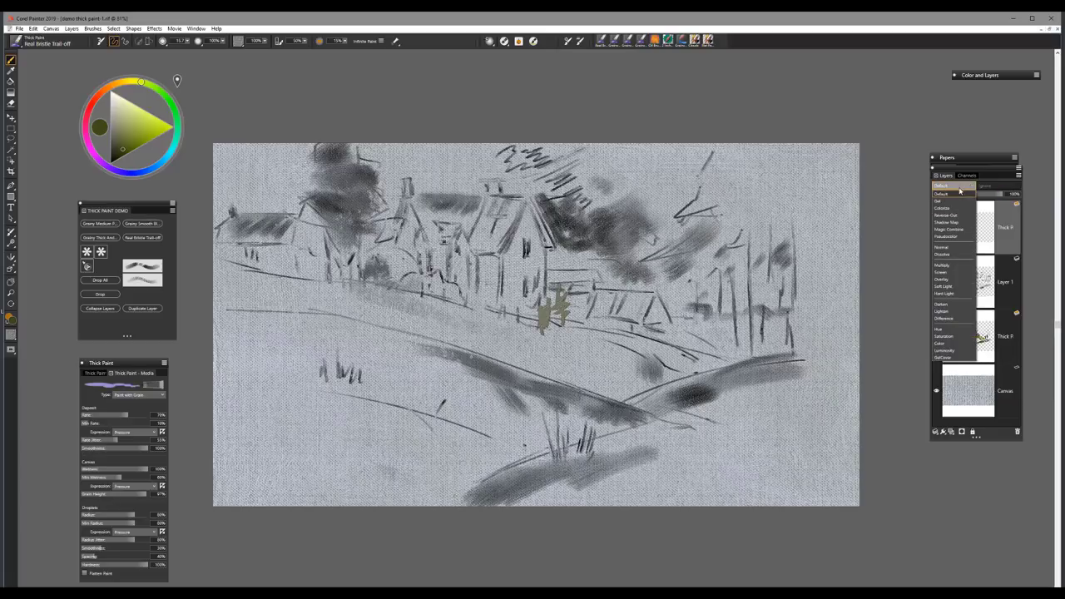
left_click(947, 265)
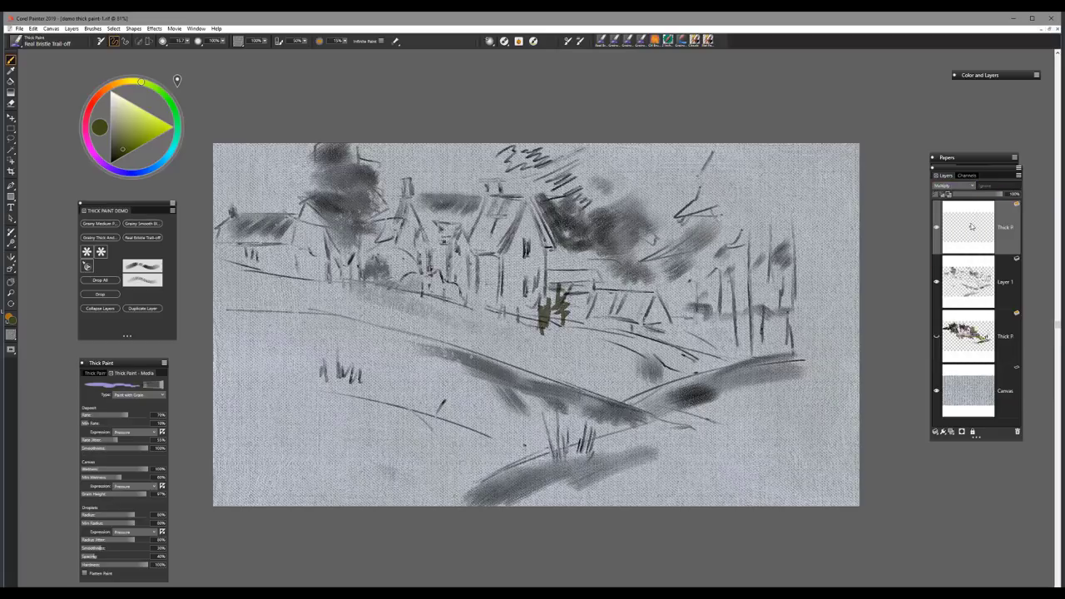
Collapse Layer 1 and the Thick Paint layer above it into one layer, and show the hidden Thick Paint layer.
left_click(971, 280)
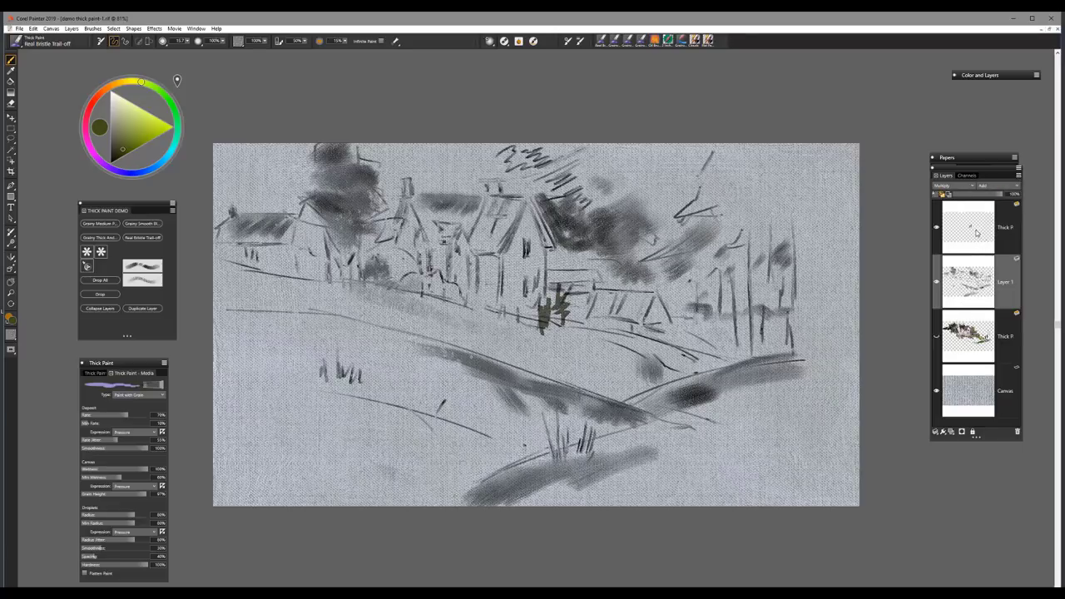
left_click(978, 233, "shift")
left_click(100, 308)
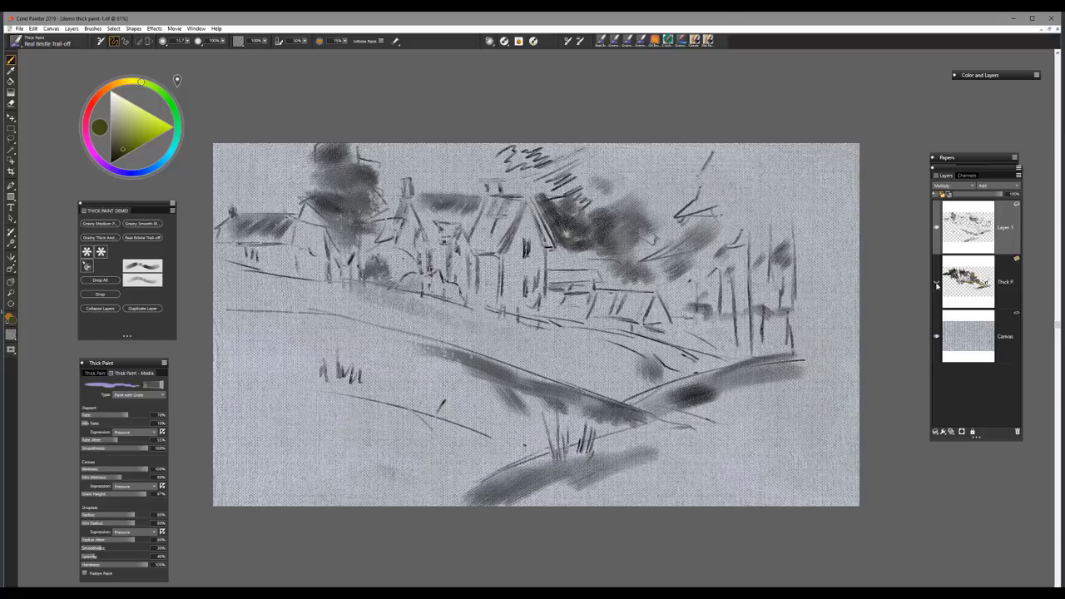
left_click(937, 283)
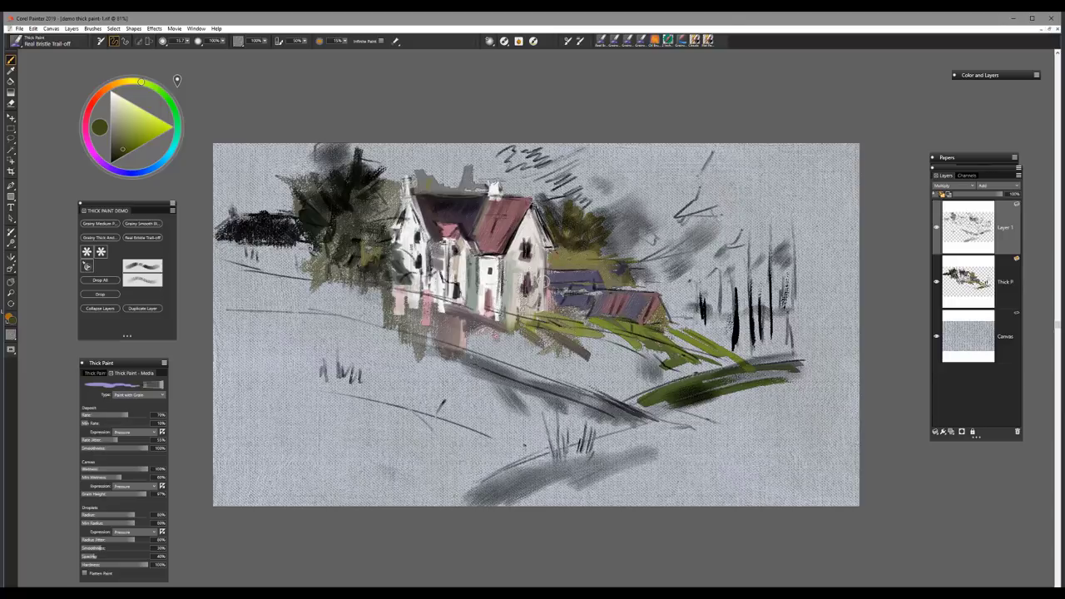
Expand the Color and Layers panel beside the canvas with the Mixer showing, and place the Papers panel below it.
left_click(1015, 76)
left_click_drag(1012, 77, 874, 99)
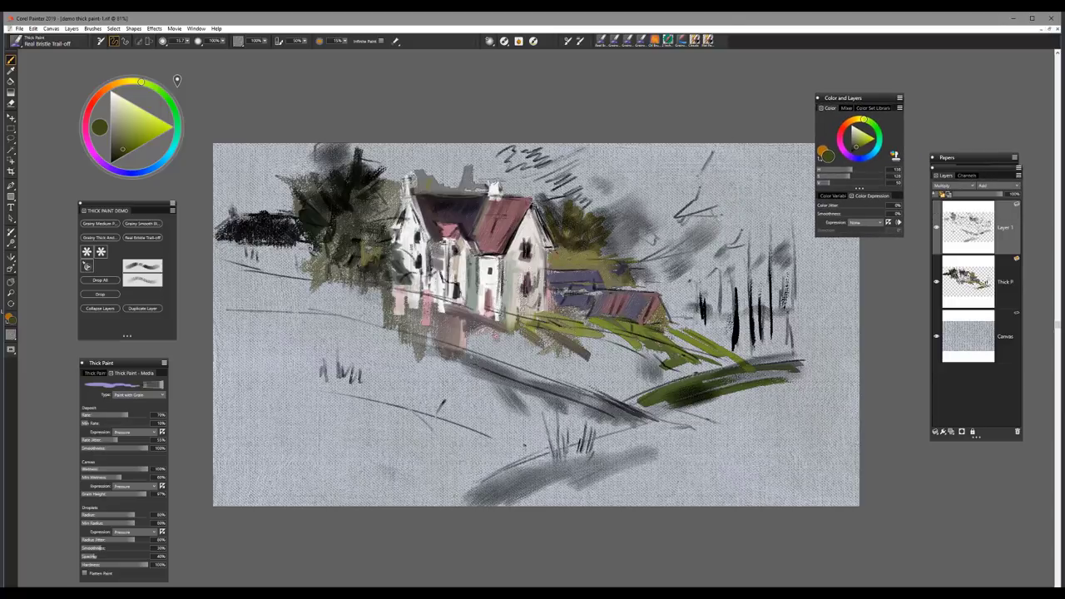
left_click(845, 107)
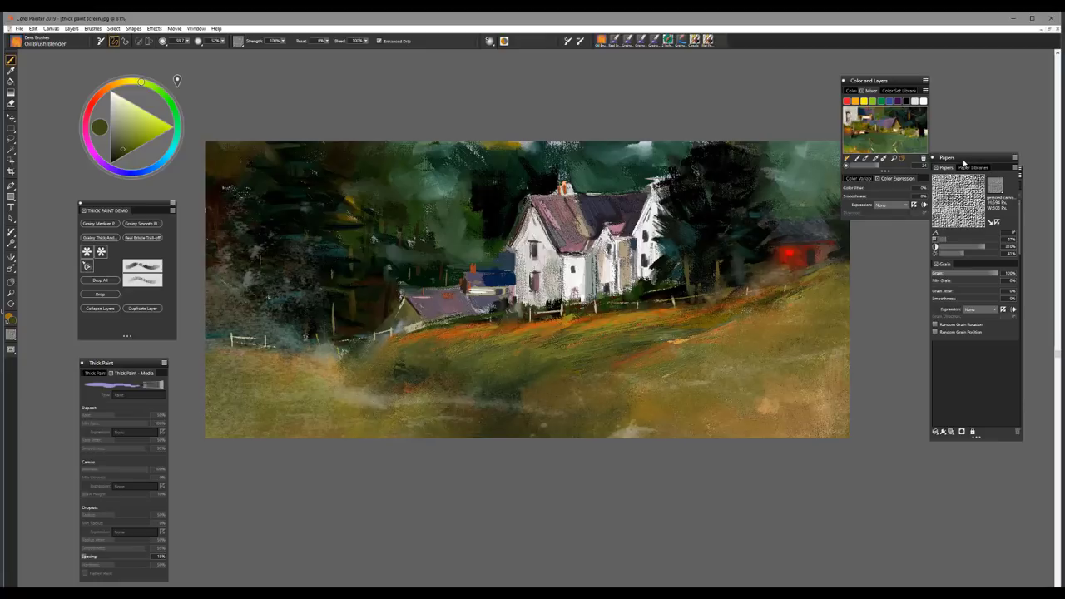
left_click_drag(965, 164, 870, 366)
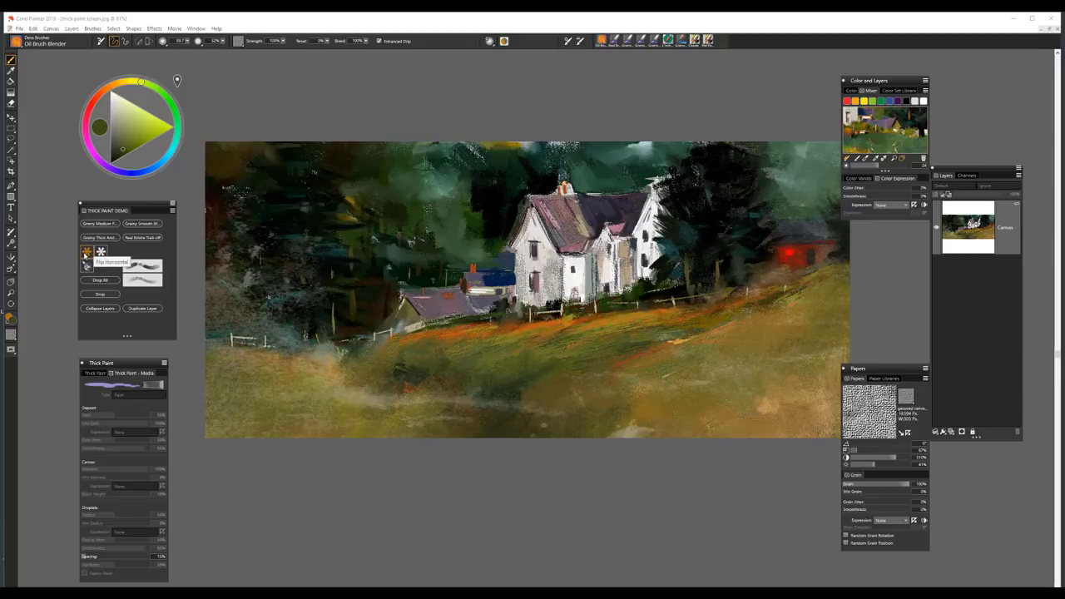
Flip the farmhouse painting horizontally and back again twice to check the composition.
left_click(87, 253)
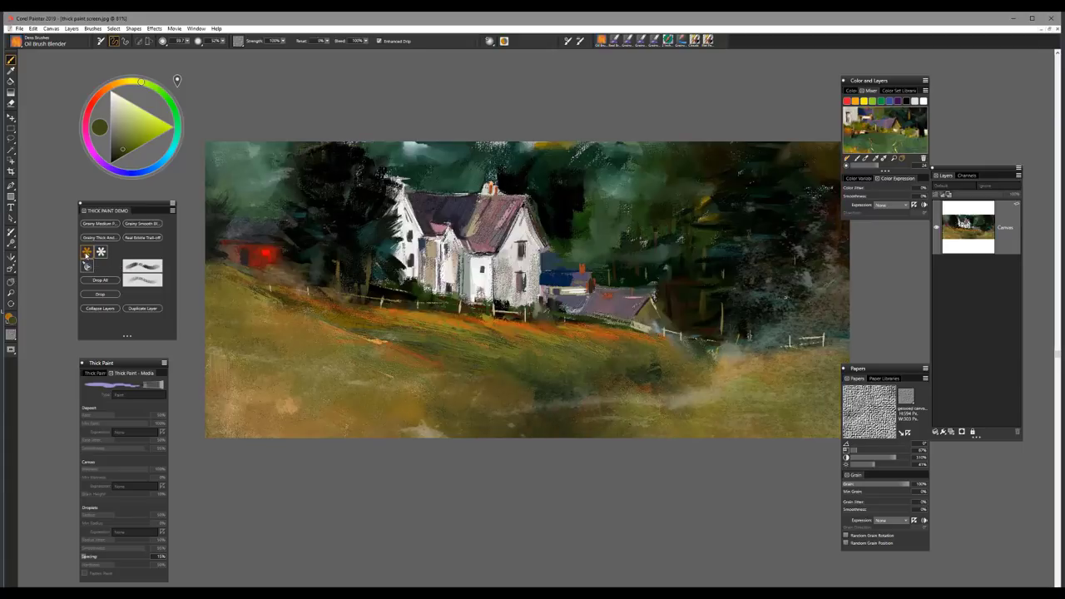
left_click(87, 253)
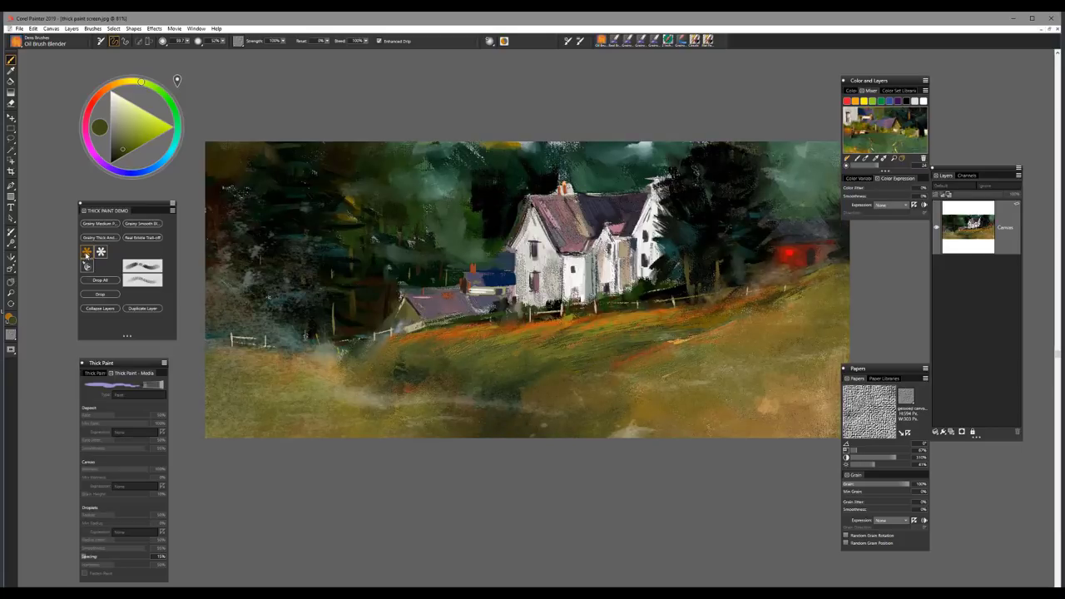
left_click(87, 253)
left_click(86, 253)
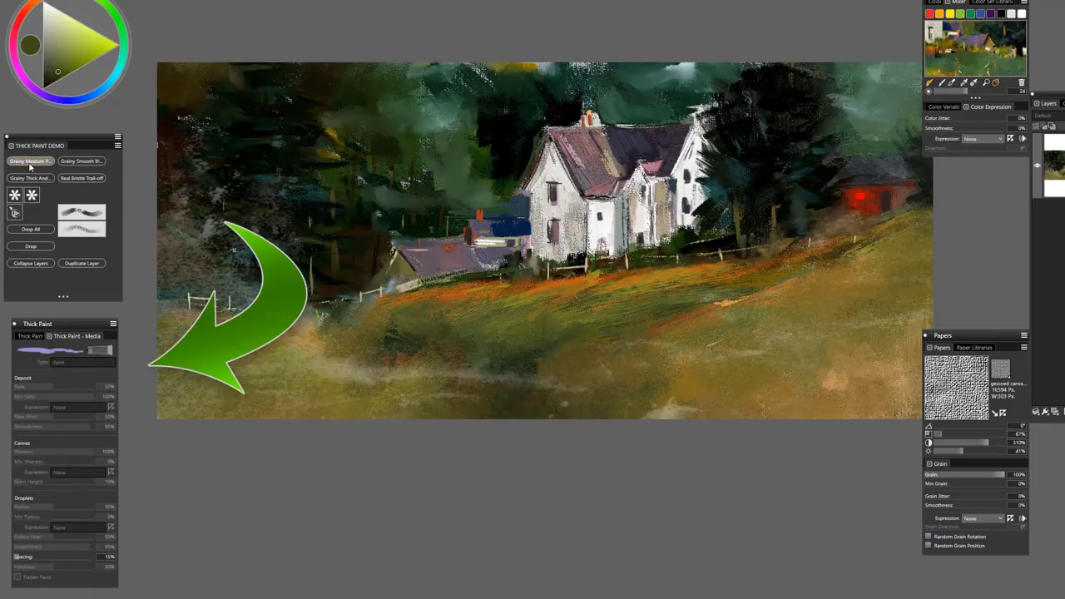
Select the Real Bristle Trail-off brush and move the Thick Paint panel over the painting's left part.
left_click(57, 170)
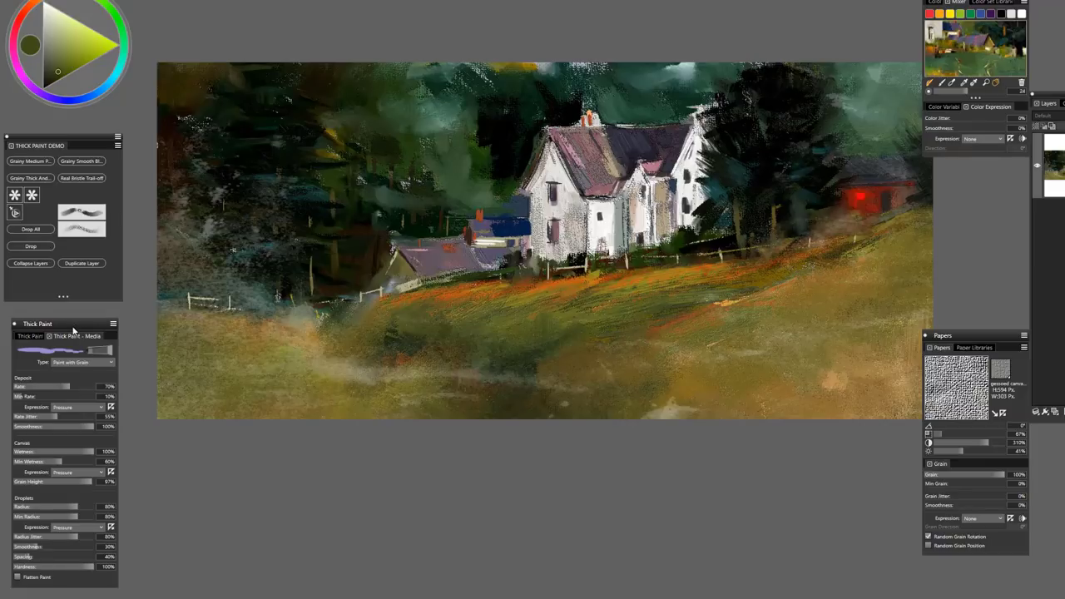
mouse_move(73, 325)
left_mouse_down()
mouse_move(199, 289)
mouse_move(249, 117)
left_mouse_up()
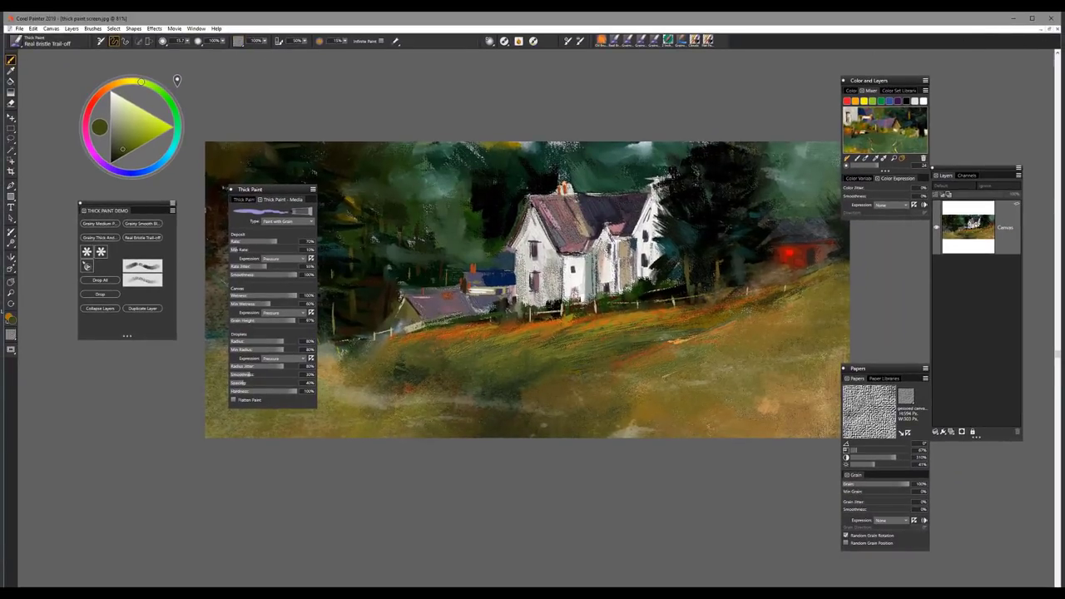
Create a new blank square document, maximize its window and reposition the canvas between the panels.
left_click(19, 29)
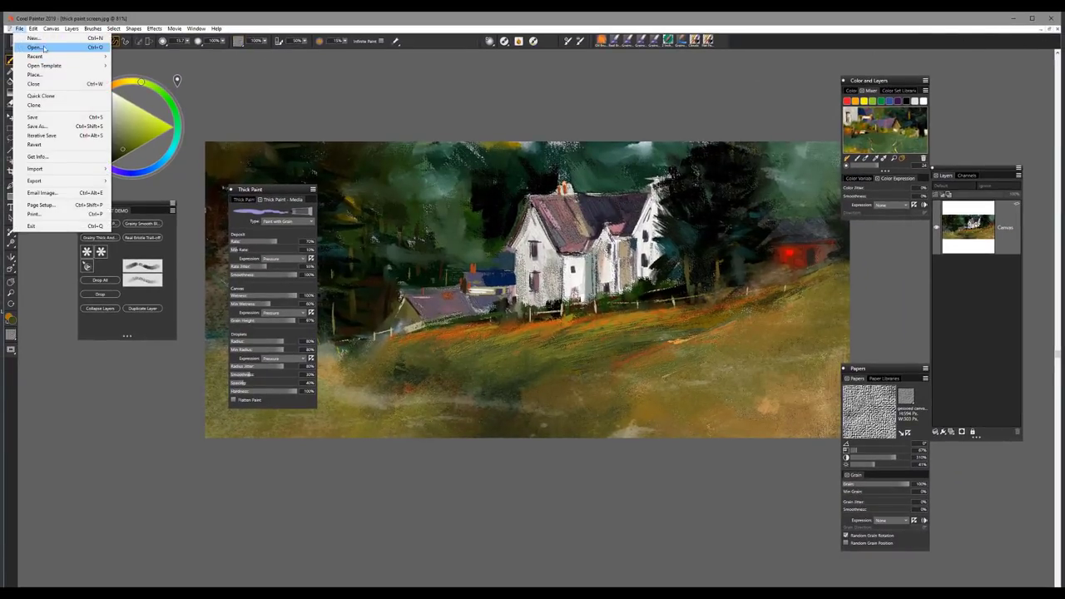
left_click(31, 37)
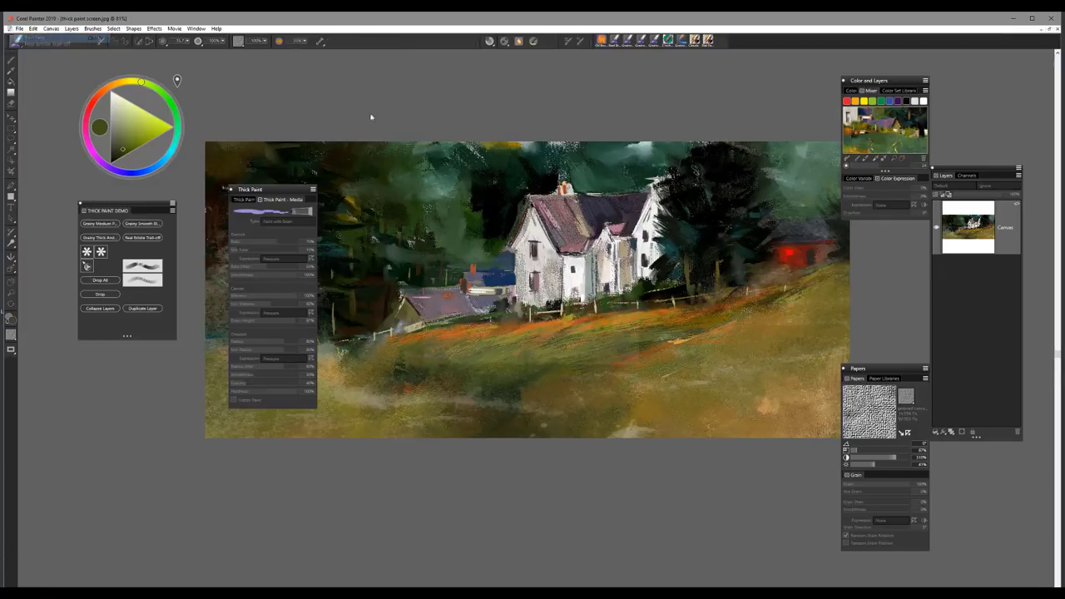
left_click(584, 359)
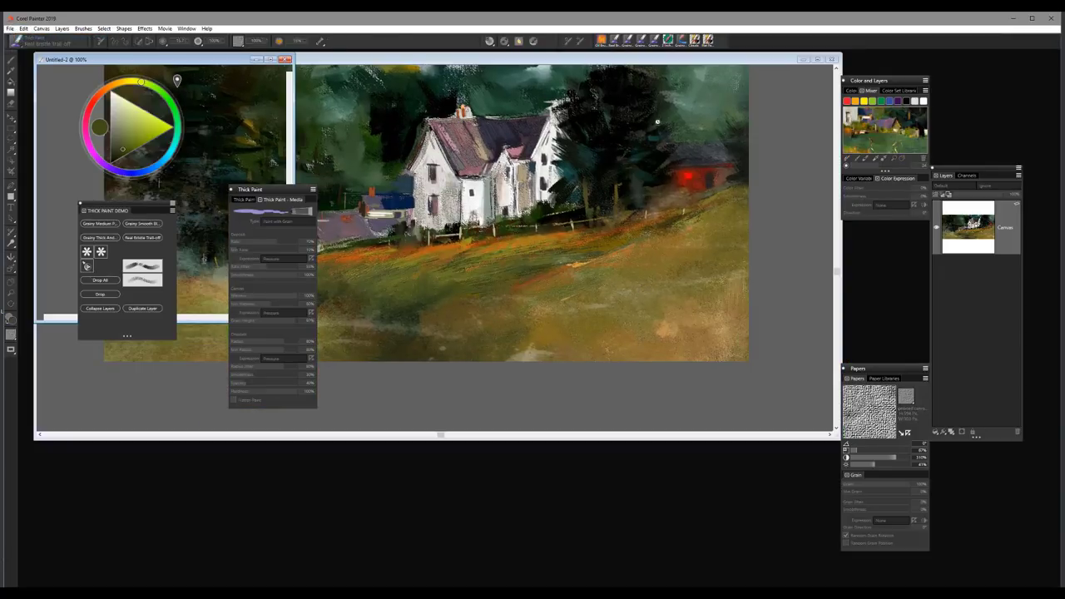
left_click(272, 59)
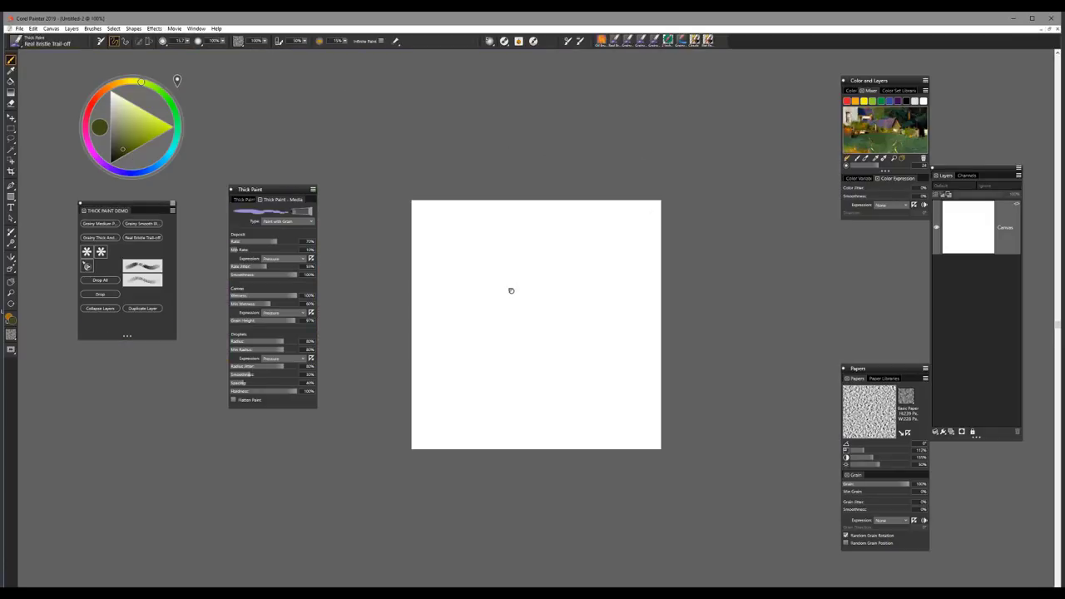
left_click_drag(511, 291, 482, 216)
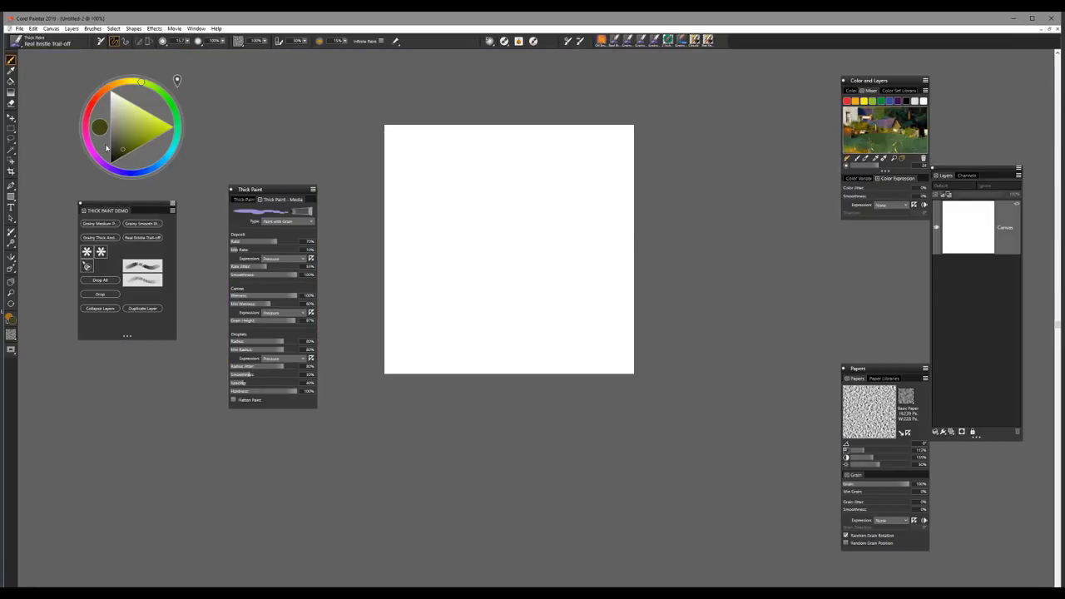
Pick a muted gray-blue and fill the blank canvas with the current color at 100% opacity.
left_click(143, 170)
left_click(119, 135)
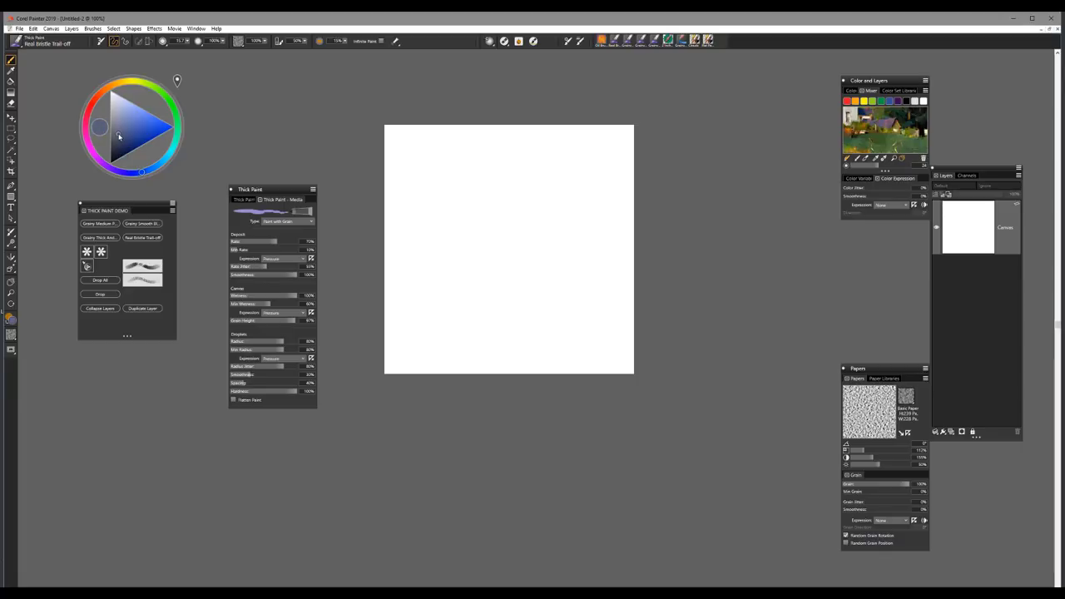
key("ctrl+f")
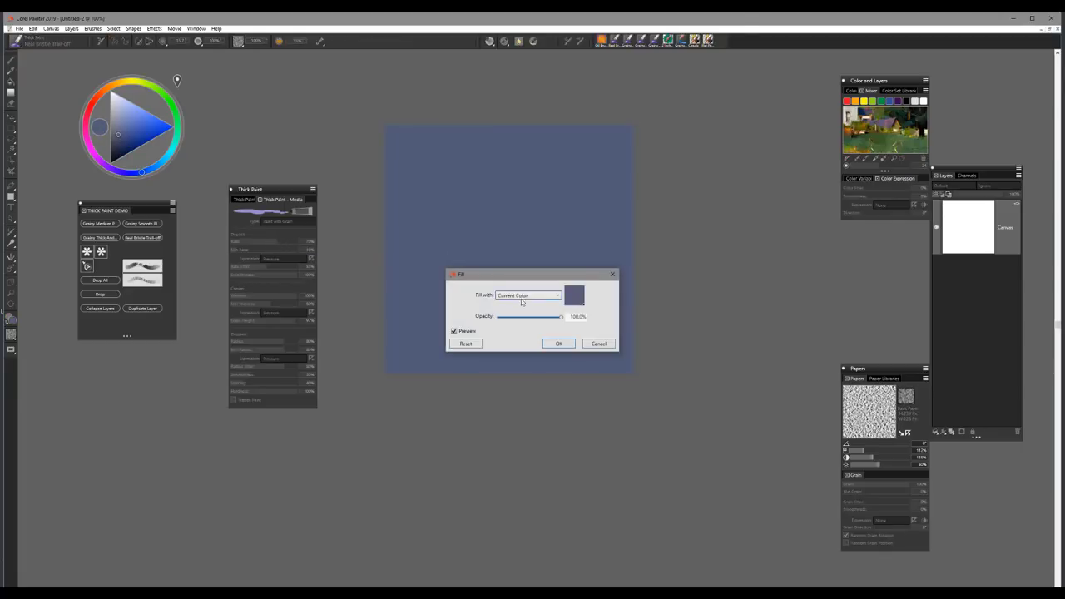
key("Return")
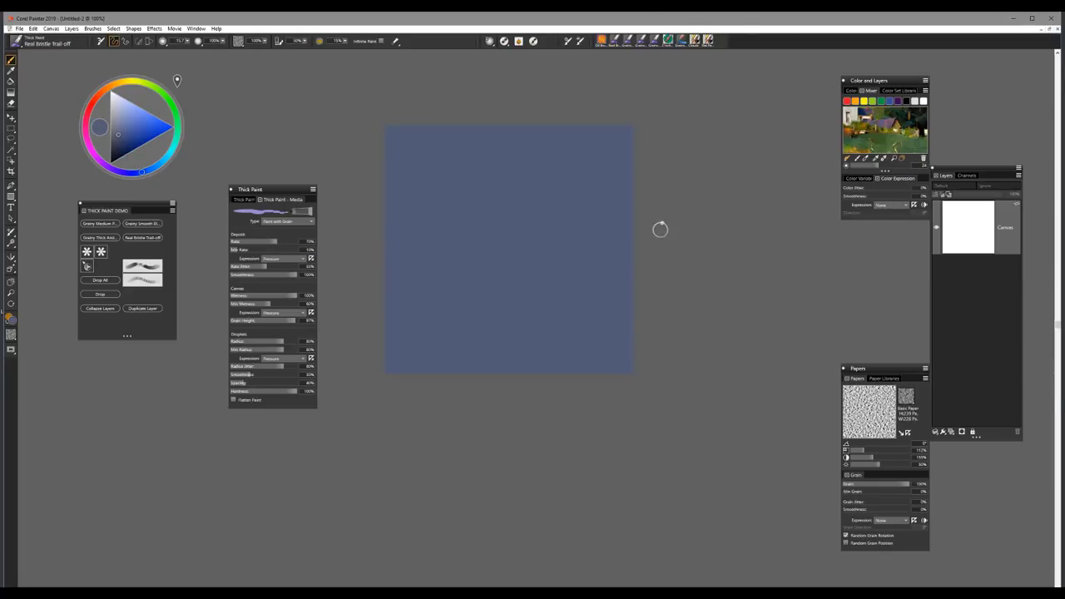
Enlarge the Real Bristle Trail-off brush to about 24.2 and lower its Thick Paint Grain Height to about 11%.
scroll(635, 275, "up", 2)
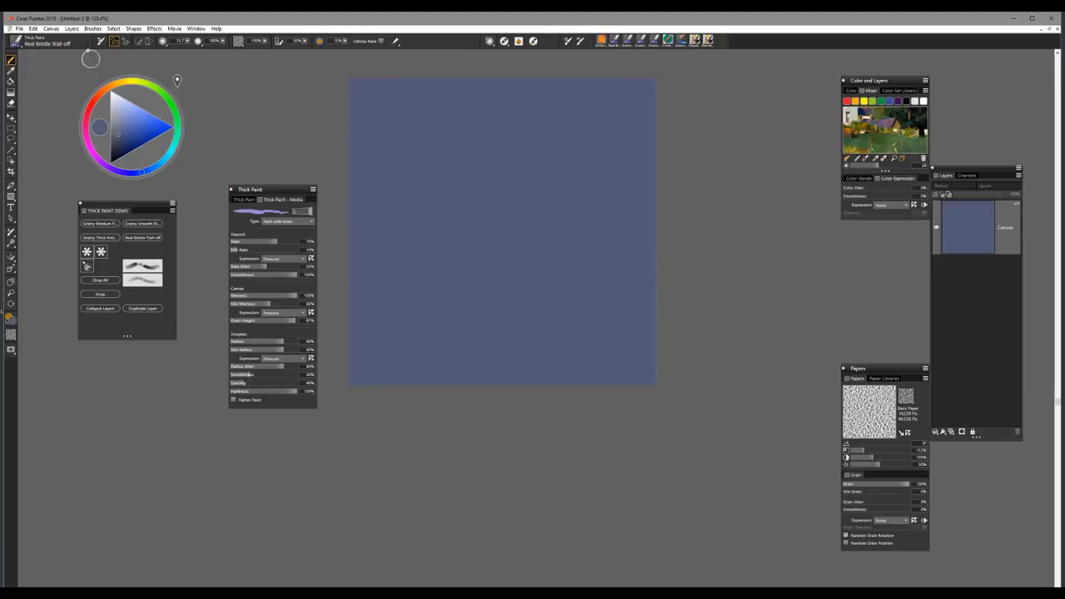
left_click(114, 40)
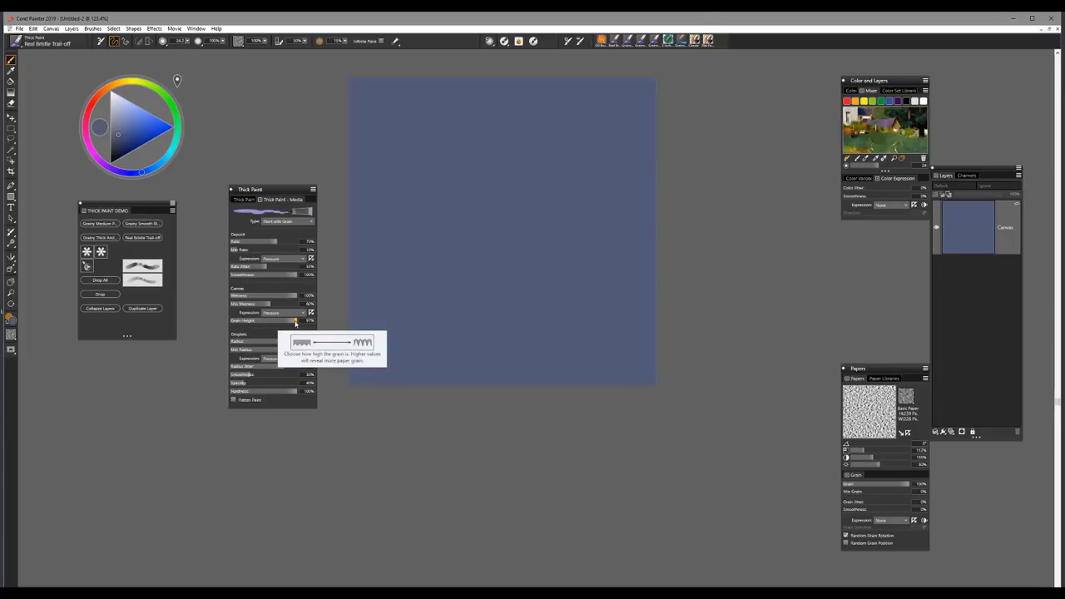
left_click_drag(296, 323, 239, 326)
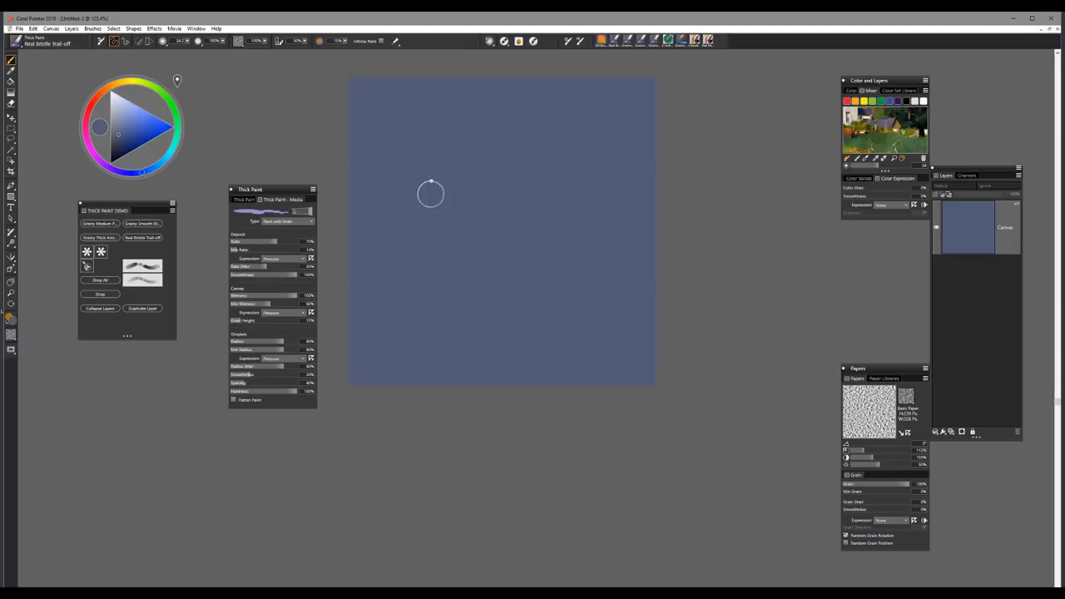
Pick a saturated orange and paint a broad diagonal stroke in the canvas's upper-left area.
left_click(134, 120)
left_click_drag(133, 120, 139, 127)
left_click(102, 98)
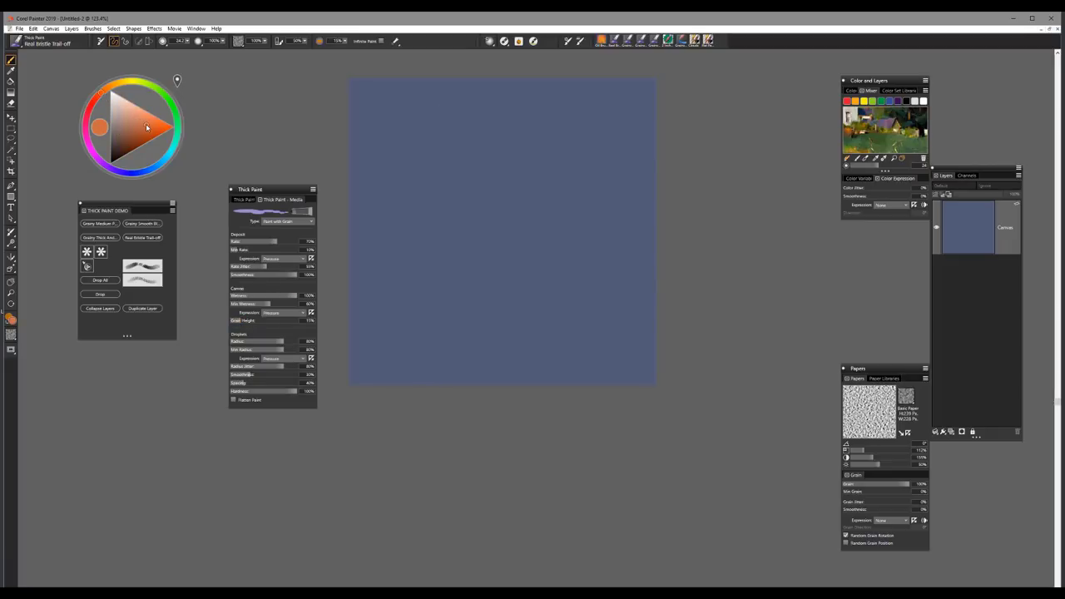
mouse_move(476, 125)
left_mouse_down()
mouse_move(401, 189)
mouse_move(476, 114)
mouse_move(463, 142)
mouse_move(390, 201)
mouse_move(466, 124)
mouse_move(368, 216)
left_mouse_up()
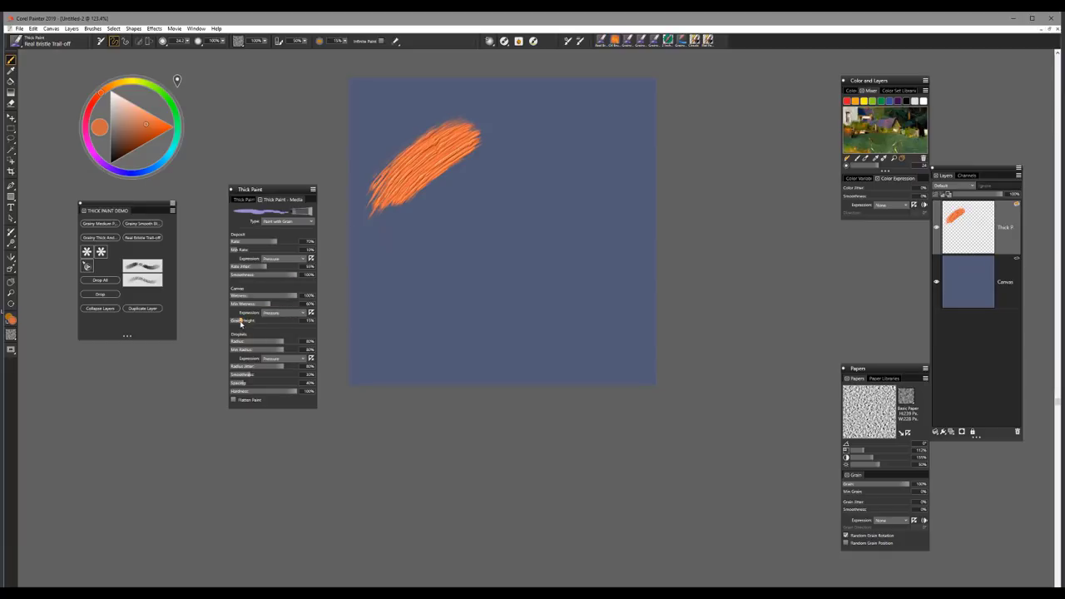
Paint three more orange strokes diagonally down the canvas, progressively raising Grain Height to compare how much paper grain each reveals.
left_click_drag(240, 323, 242, 324)
mouse_move(492, 168)
left_mouse_down()
mouse_move(430, 218)
mouse_move(512, 162)
mouse_move(462, 200)
mouse_move(411, 264)
mouse_move(504, 180)
mouse_move(419, 269)
mouse_move(499, 171)
left_mouse_up()
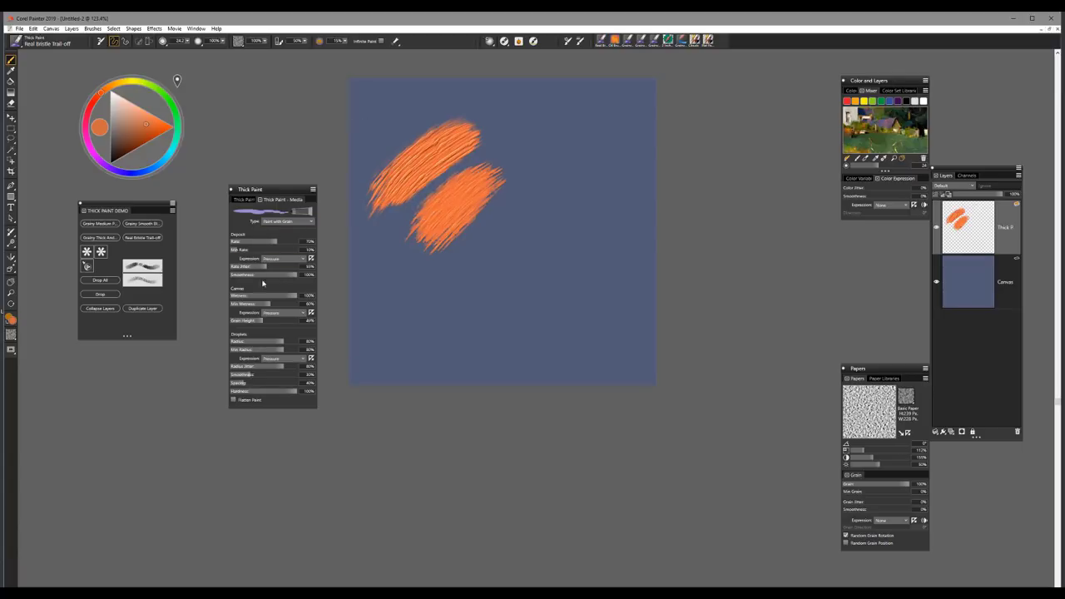
left_click_drag(263, 323, 276, 323)
mouse_move(537, 209)
left_mouse_down()
mouse_move(458, 277)
mouse_move(540, 215)
mouse_move(472, 281)
mouse_move(554, 216)
mouse_move(467, 296)
mouse_move(540, 237)
mouse_move(466, 317)
mouse_move(476, 275)
left_mouse_up()
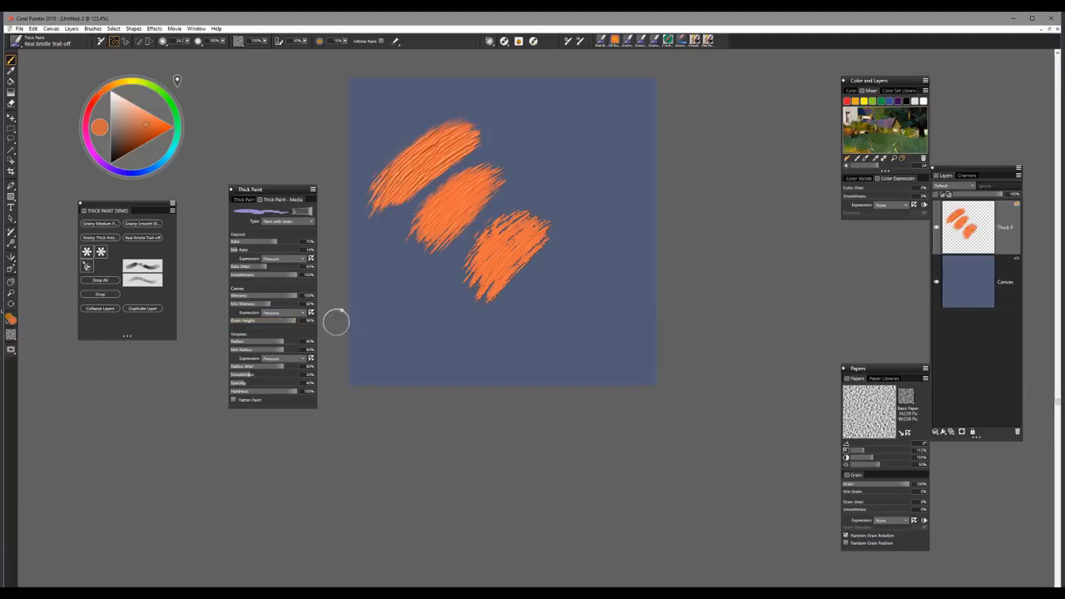
mouse_move(599, 259)
left_mouse_down()
mouse_move(517, 346)
mouse_move(523, 325)
mouse_move(593, 278)
mouse_move(538, 339)
mouse_move(537, 363)
mouse_move(621, 282)
left_mouse_up()
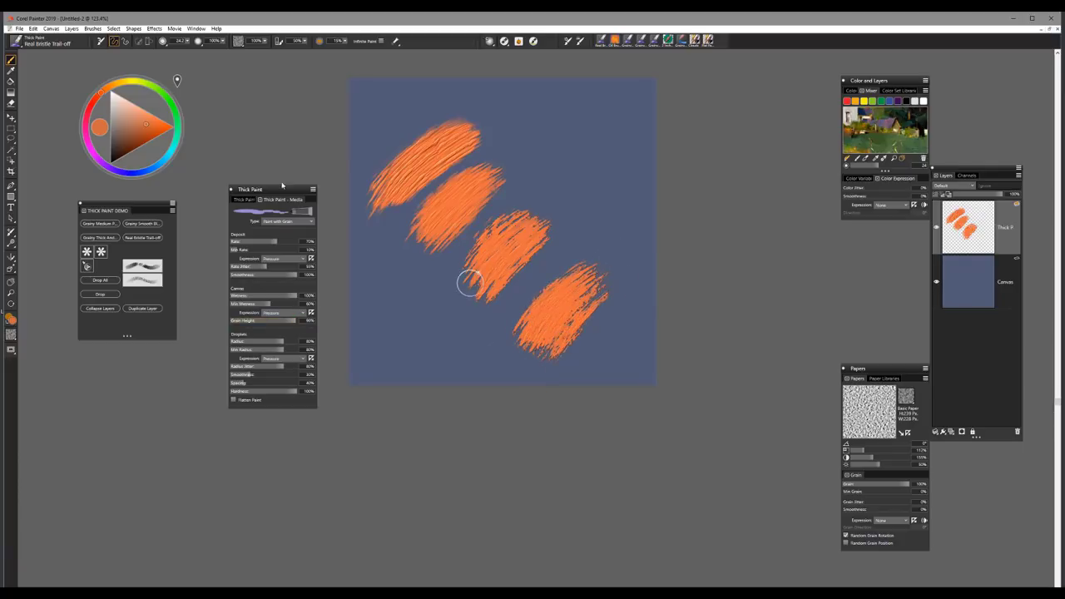
Pick a light peach and paint broad diagonal strokes over and between the orange ones, from the canvas's upper right to its lower left.
left_click(138, 106)
mouse_move(445, 185)
left_mouse_down()
mouse_move(411, 229)
mouse_move(539, 155)
mouse_move(620, 141)
mouse_move(491, 200)
left_mouse_up()
mouse_move(619, 113)
left_mouse_down()
mouse_move(498, 220)
mouse_move(597, 131)
mouse_move(531, 210)
mouse_move(624, 131)
mouse_move(514, 252)
mouse_move(616, 152)
mouse_move(519, 266)
left_mouse_up()
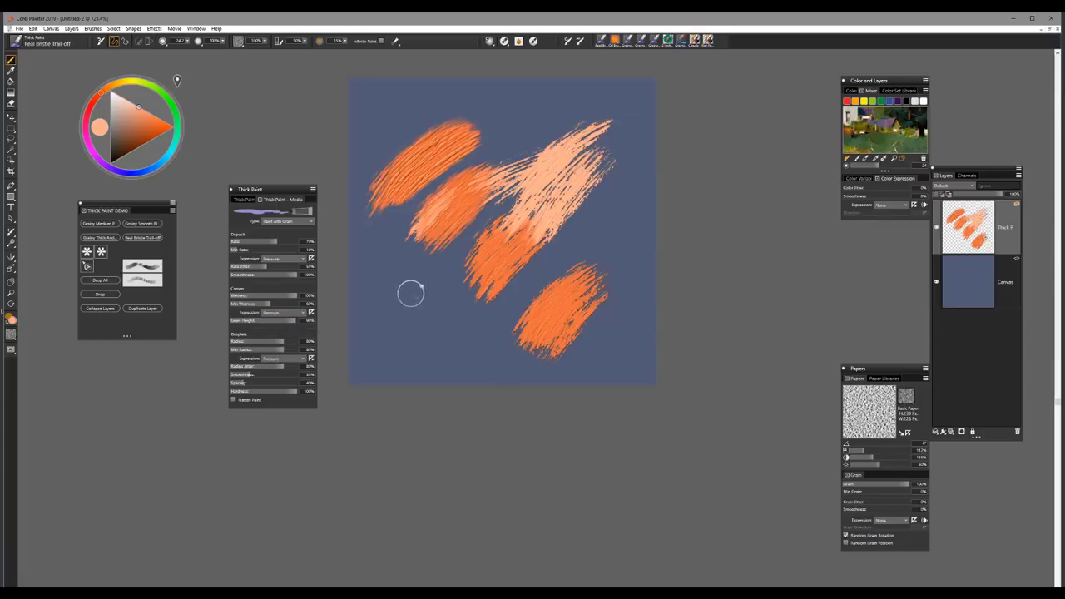
mouse_move(410, 293)
left_mouse_down()
mouse_move(472, 269)
mouse_move(378, 330)
mouse_move(468, 282)
mouse_move(398, 346)
left_mouse_up()
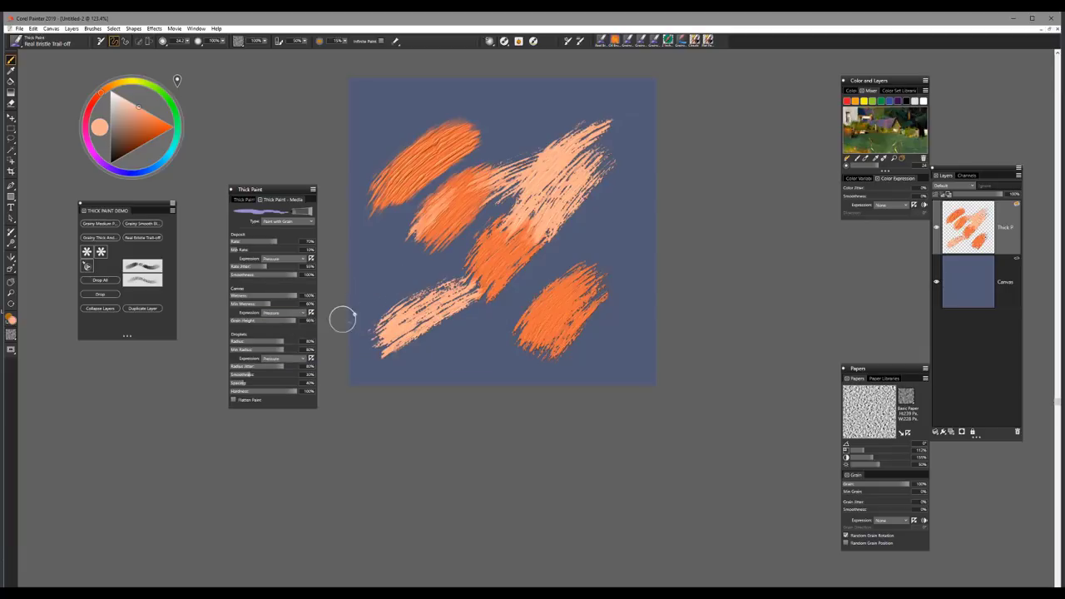
mouse_move(353, 306)
left_mouse_down()
mouse_move(451, 256)
mouse_move(359, 307)
mouse_move(367, 327)
mouse_move(363, 297)
left_mouse_up()
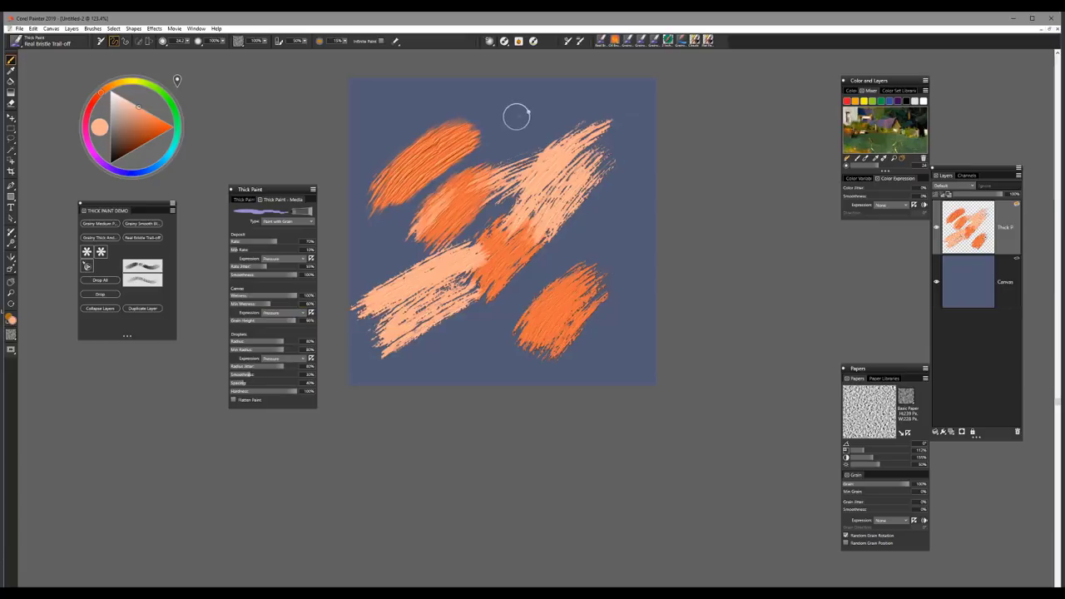
mouse_move(527, 114)
left_mouse_down()
mouse_move(508, 134)
mouse_move(567, 103)
mouse_move(418, 231)
left_mouse_up()
Change the color to light blue and brush it over the orange and peach paint in the middle of the canvas.
left_click(397, 148, "alt")
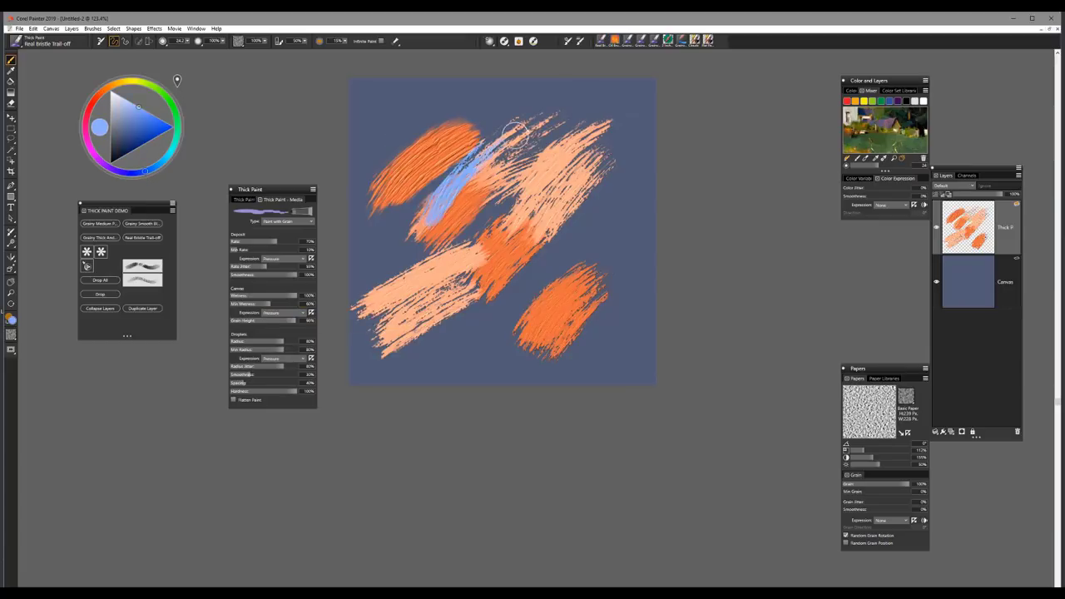
mouse_move(474, 179)
left_mouse_down()
mouse_move(407, 265)
mouse_move(591, 185)
left_mouse_up()
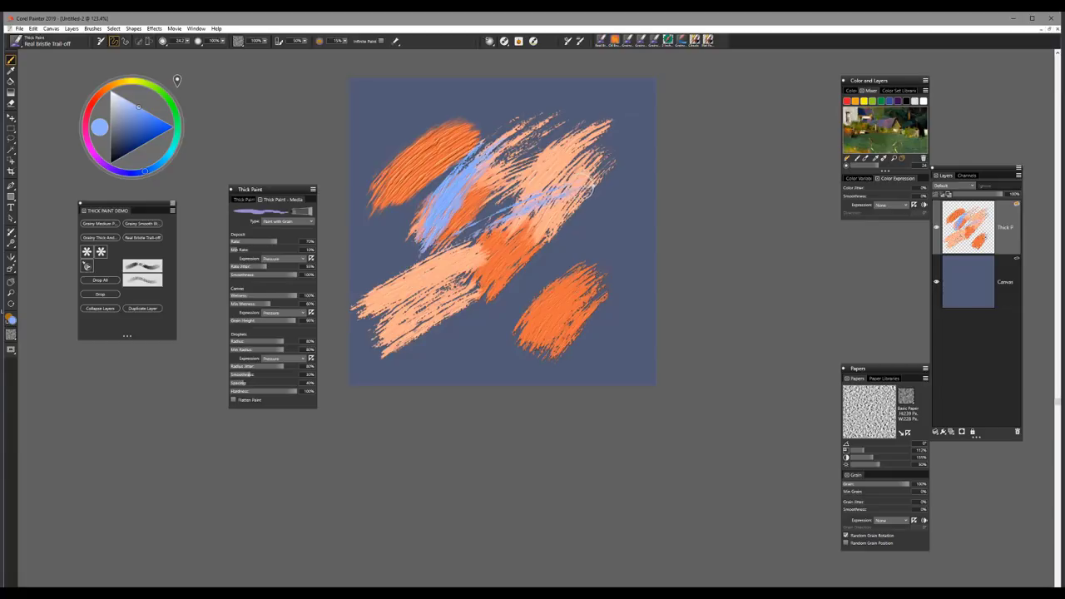